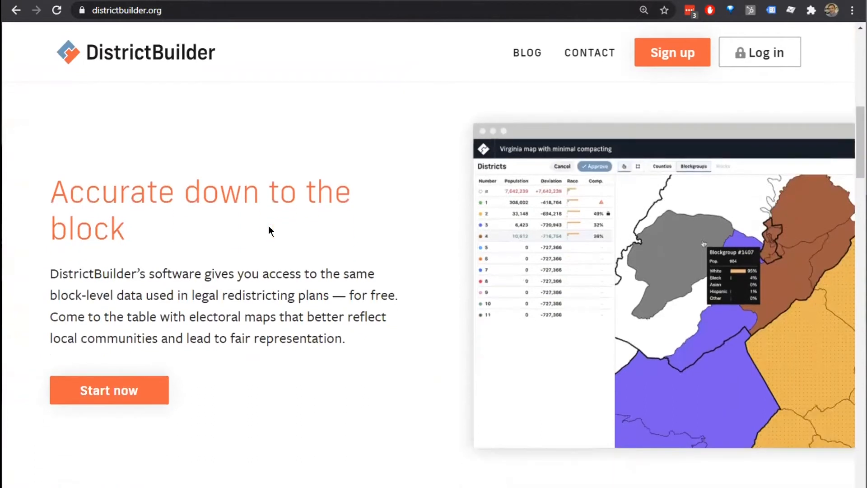
Look through the DistrictBuilder homepage, including its features, testimonials, advocacy groups and redistricting resources.
scroll(268, 226, down, 1)
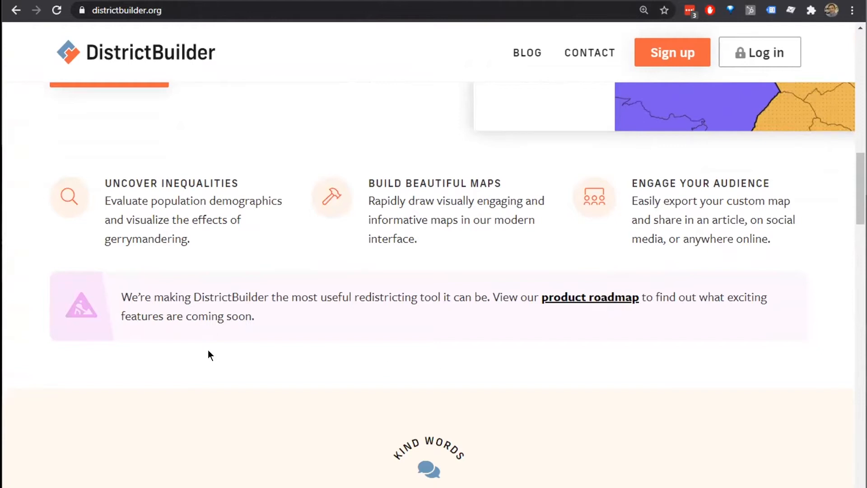
scroll(208, 348, down, 1)
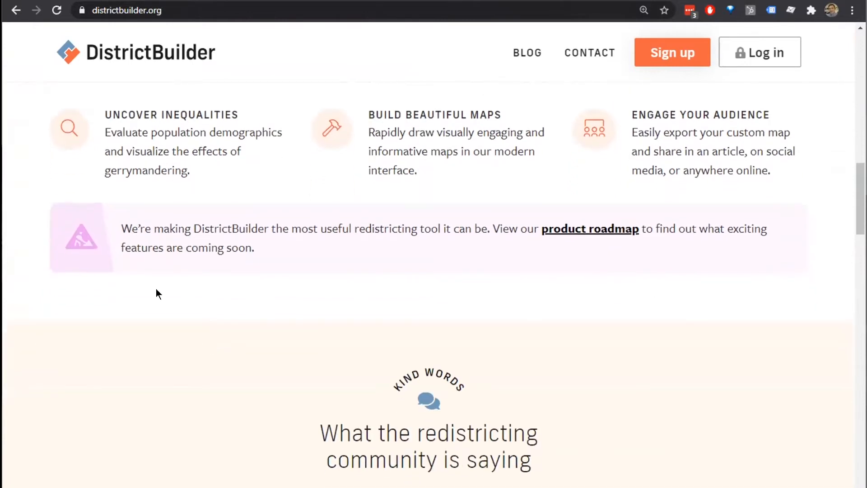
scroll(156, 289, down, 8)
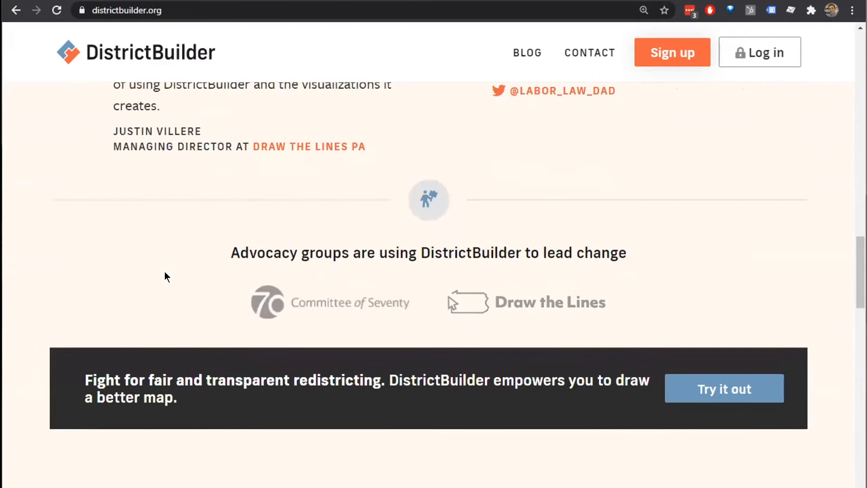
scroll(165, 271, down, 1)
scroll(165, 270, up, 3)
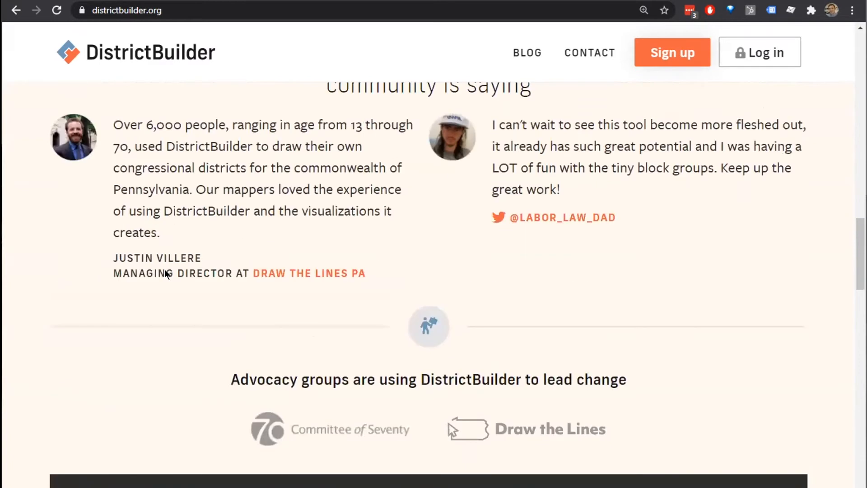
scroll(164, 269, down, 7)
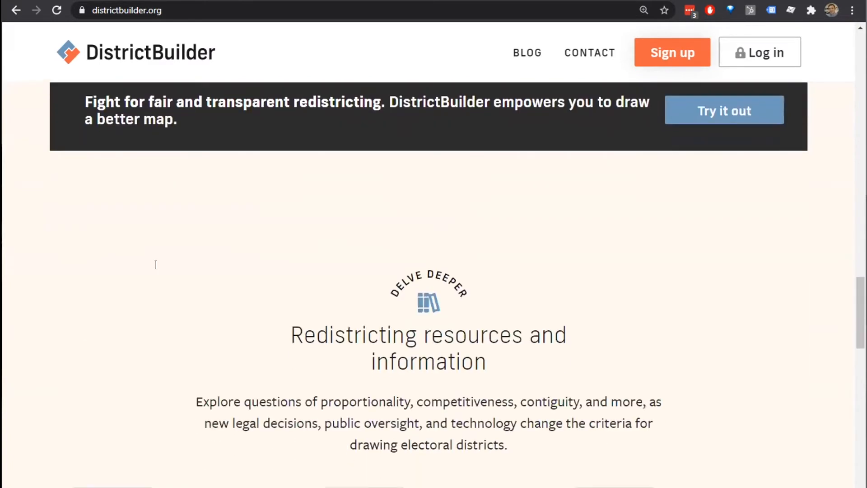
scroll(156, 264, down, 5)
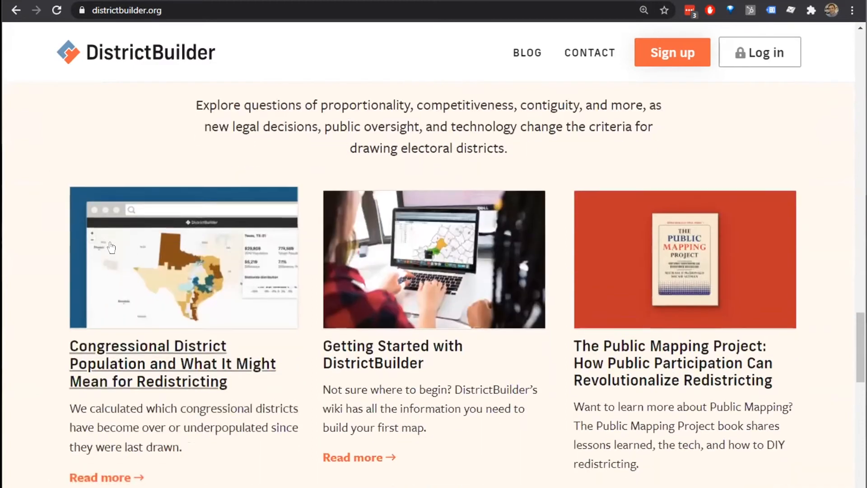
scroll(111, 248, down, 1)
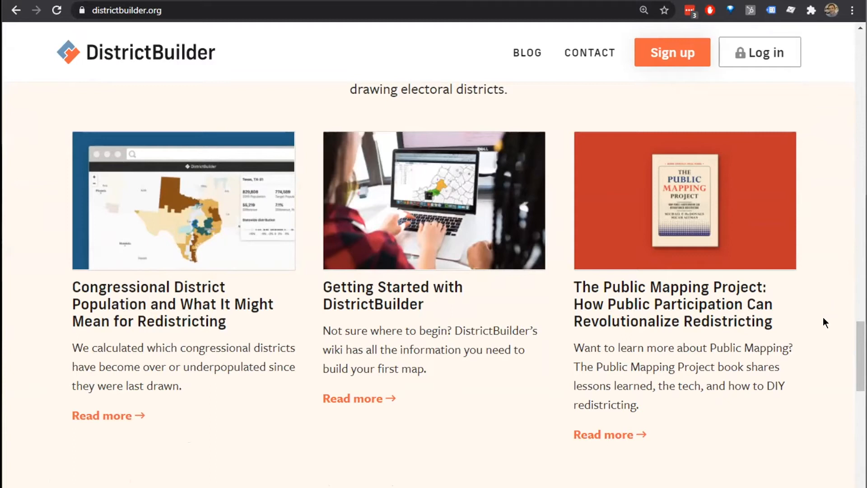
scroll(822, 337, down, 7)
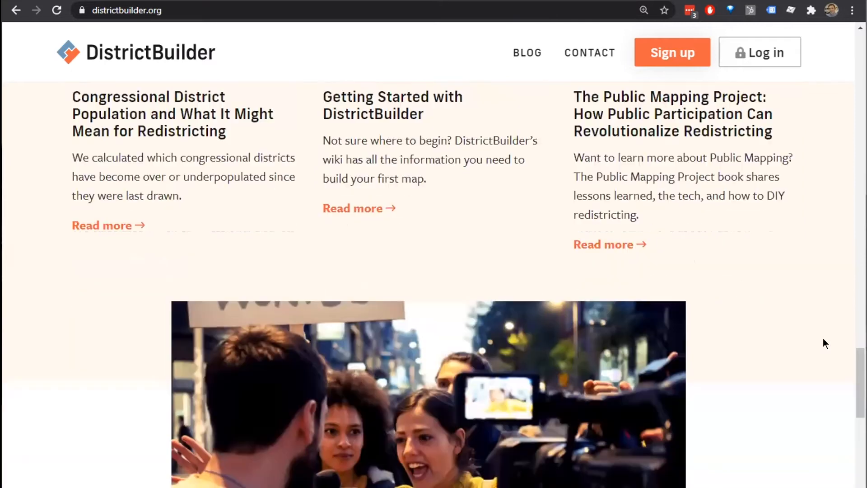
scroll(822, 338, up, 5)
scroll(823, 338, up, 10)
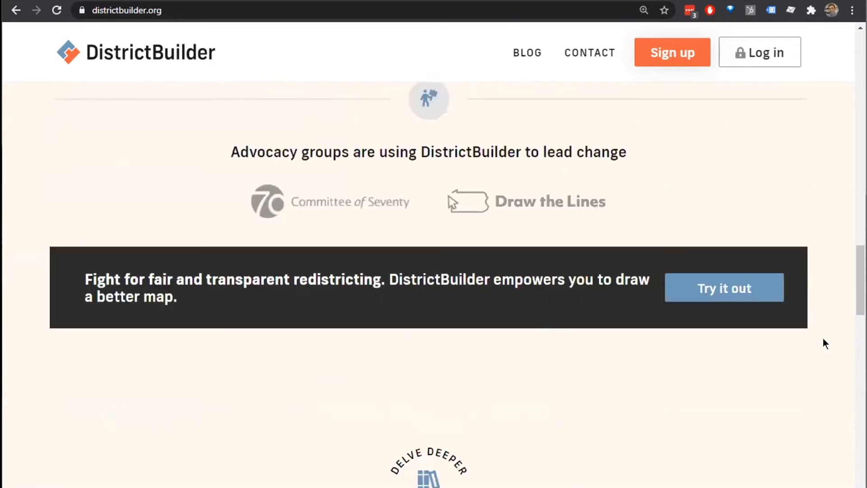
scroll(823, 338, up, 10)
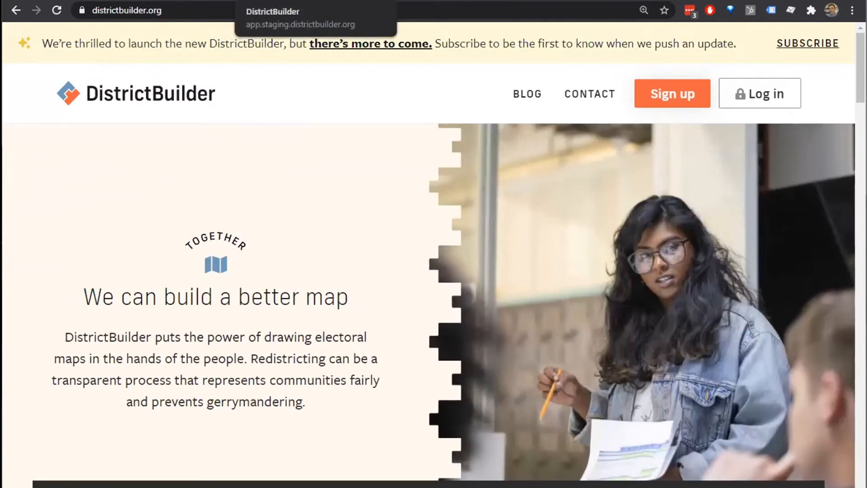
Switch to the DistrictBuilder mapping app and start a new map named "Pennsylvania US Congressional".
click(289, 1)
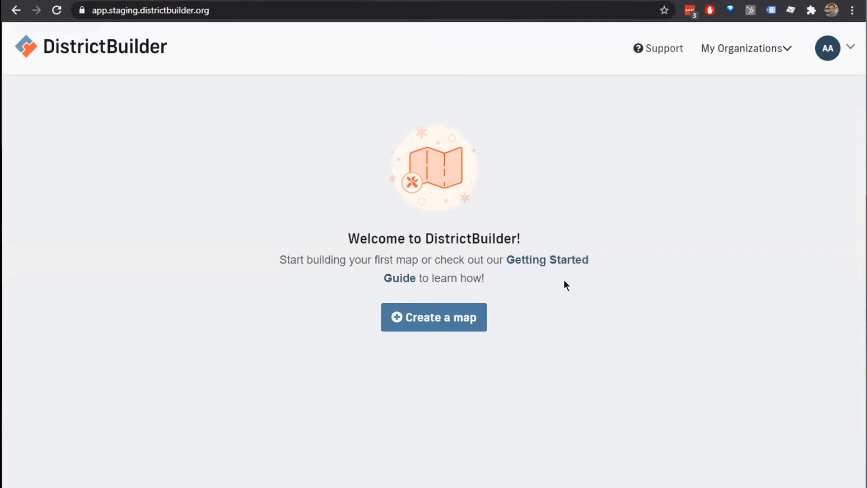
click(438, 317)
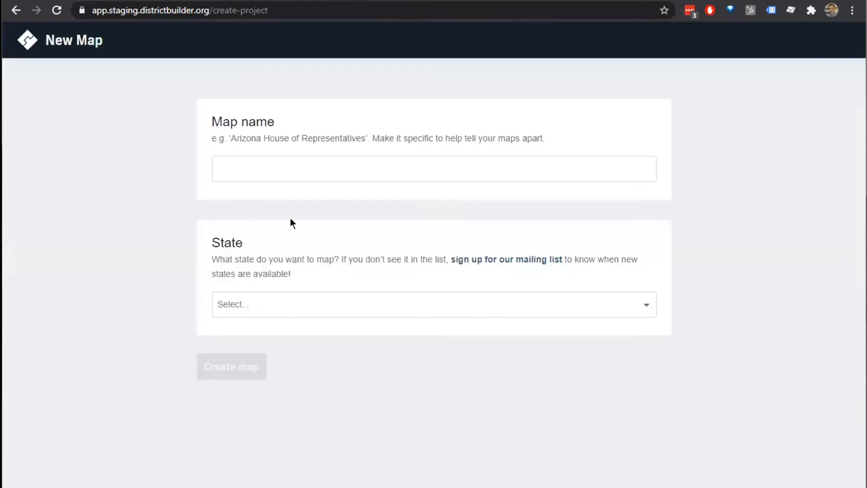
click(265, 165)
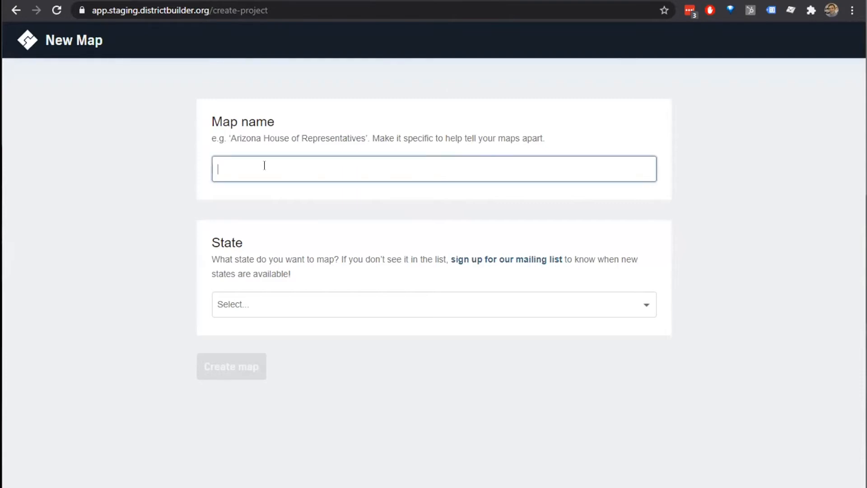
text(Pennn)
key(BackSpace)
text(sylvania US Congress)
text(ion)
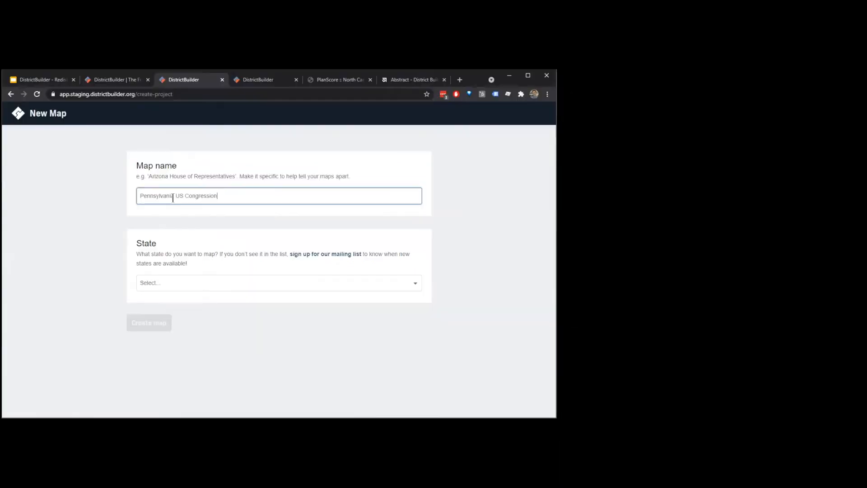
text(al)
Set the map's state to Pennsylvania and choose the US House of Representatives as its districts.
click(181, 282)
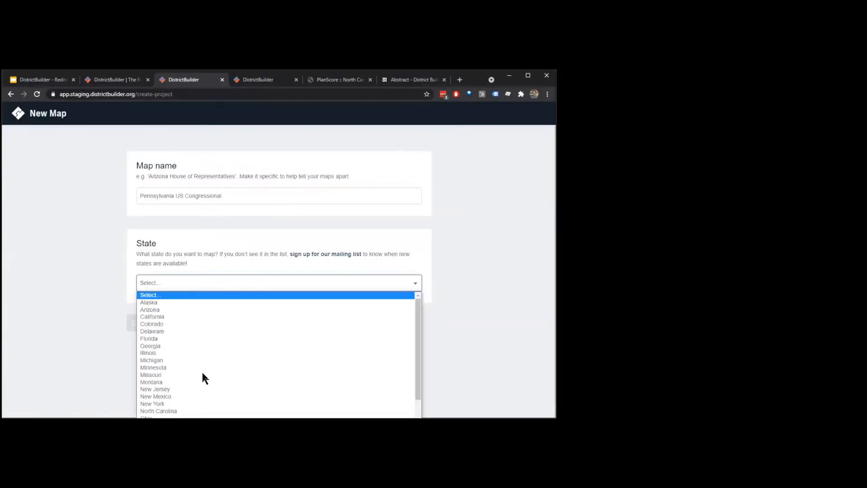
scroll(185, 398, down, 2)
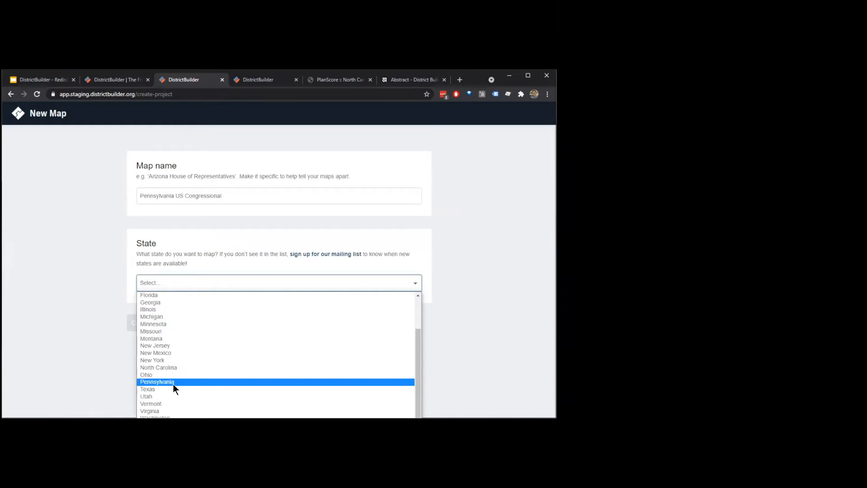
click(172, 382)
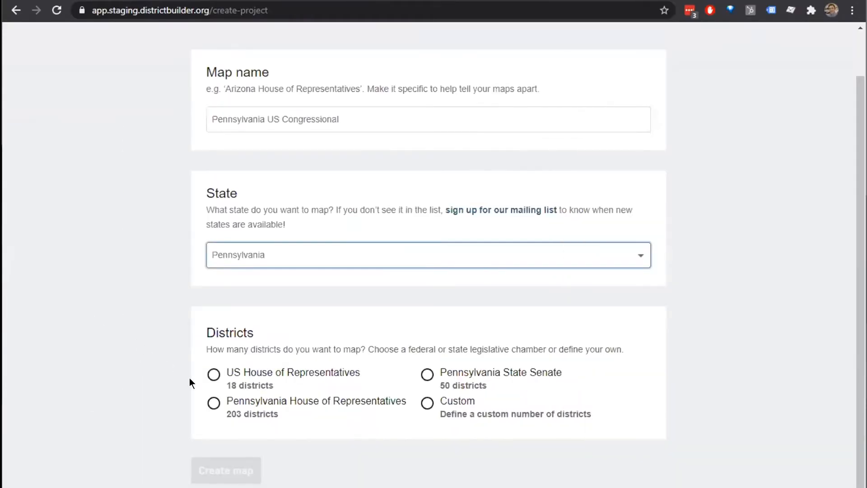
click(212, 375)
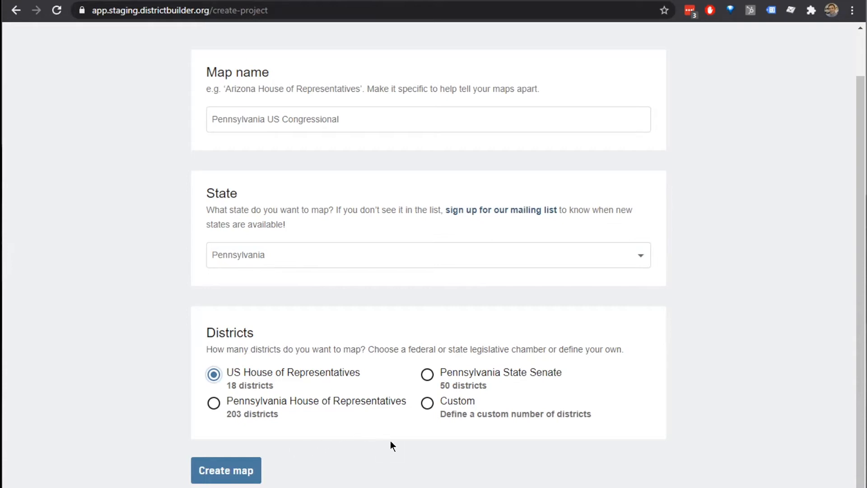
Try a custom number of 17 districts for the new map and clear the value again.
click(427, 402)
scroll(425, 404, down, 2)
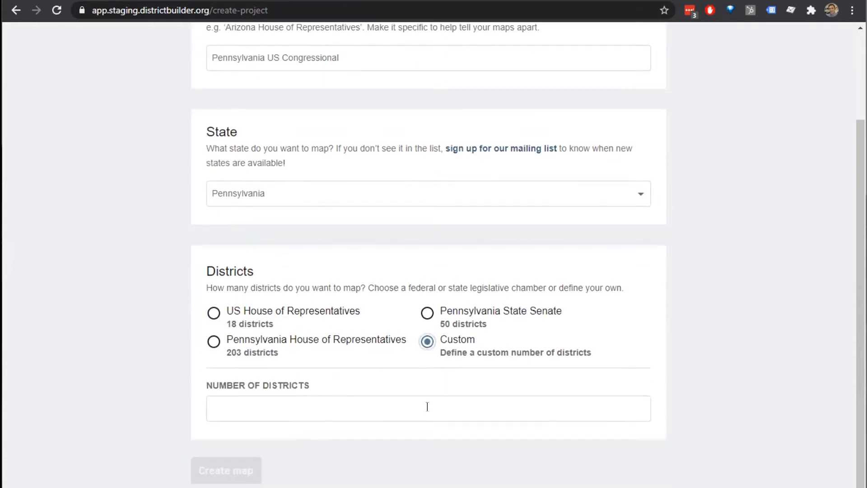
click(417, 405)
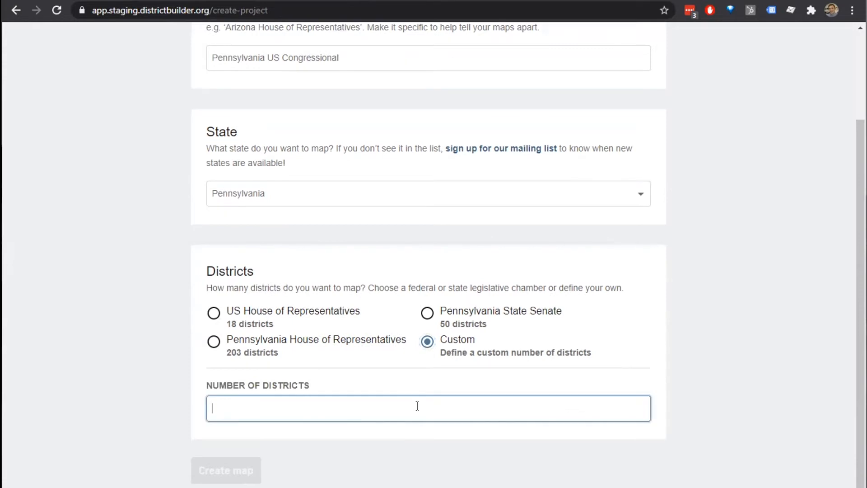
text(17)
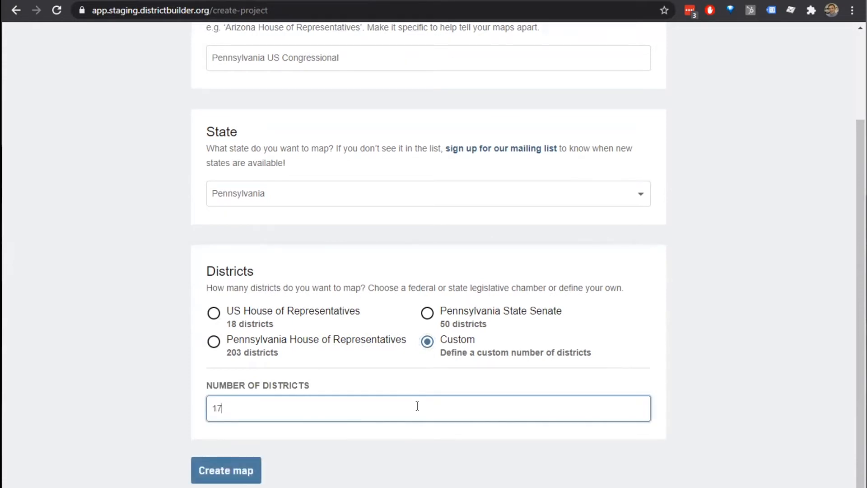
key(BackSpace)
key(BackSpace)
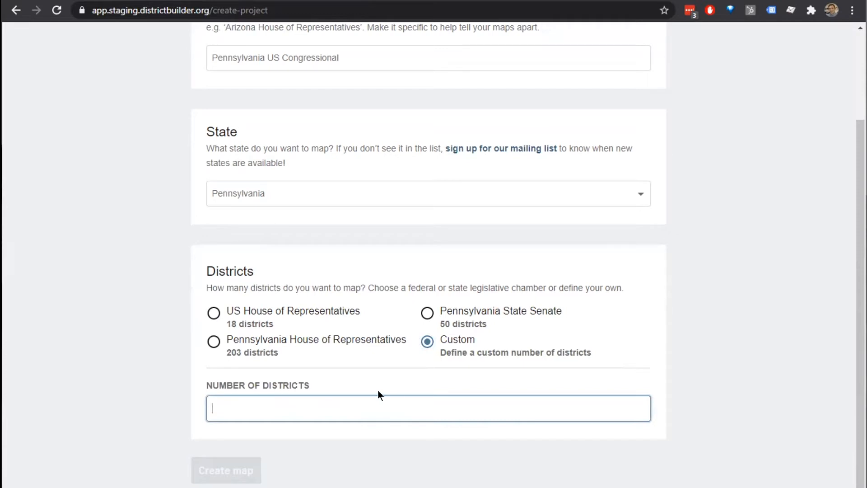
Select the 18-district US House of Representatives option again and create the map.
click(206, 312)
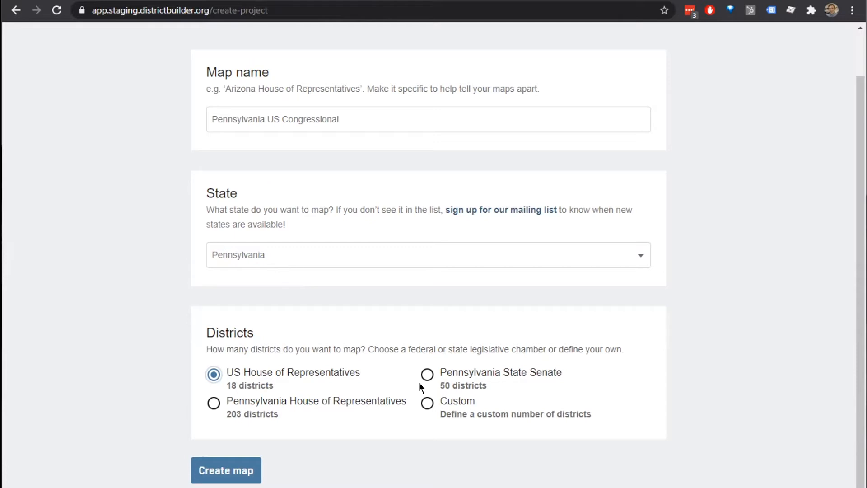
click(196, 470)
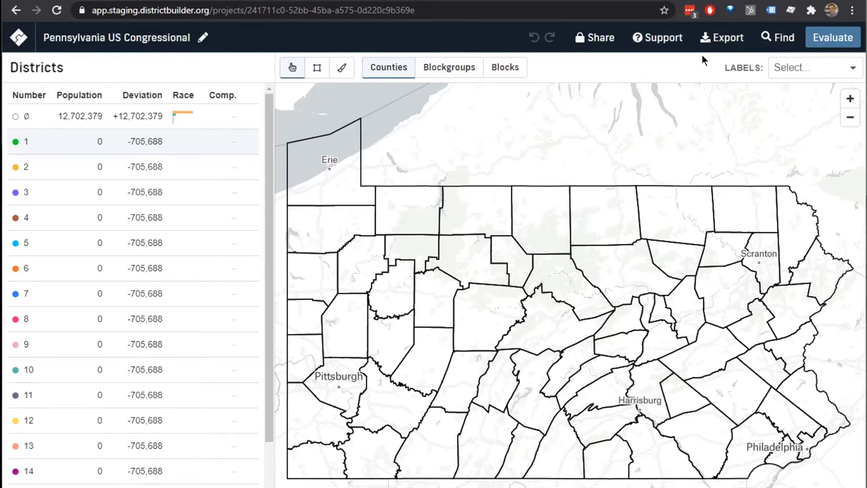
Rename the map by adding the author's first name in possessive form before the existing title, and save it.
click(197, 27)
click(111, 30)
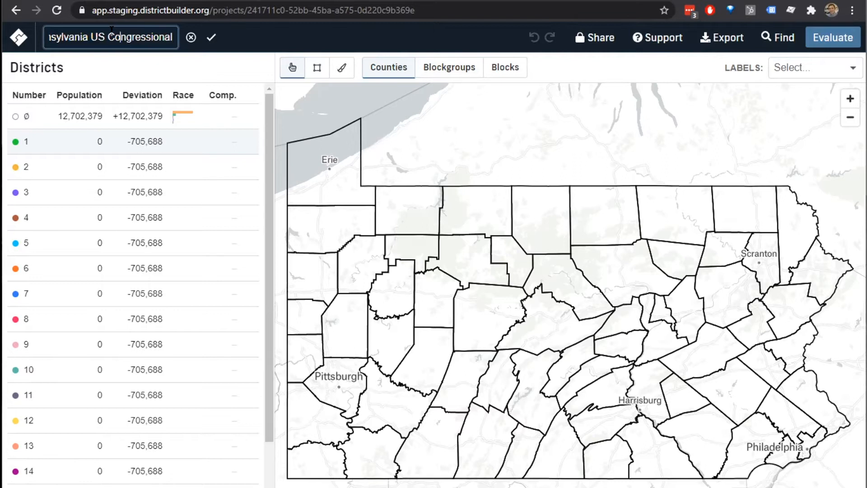
click(138, 28)
key(Home)
text(Tyler's)
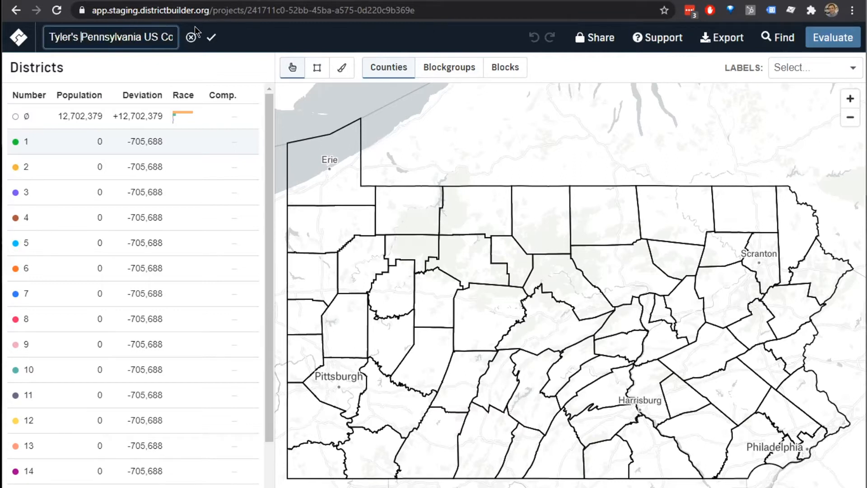
click(209, 38)
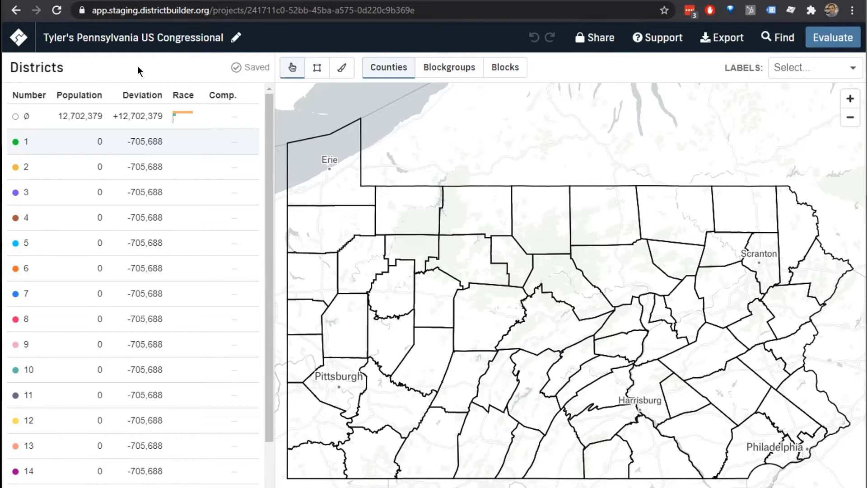
Select Erie, Crawford, Warren, Forest and Venango counties for district 1.
mouse_move(132, 96)
click(304, 185)
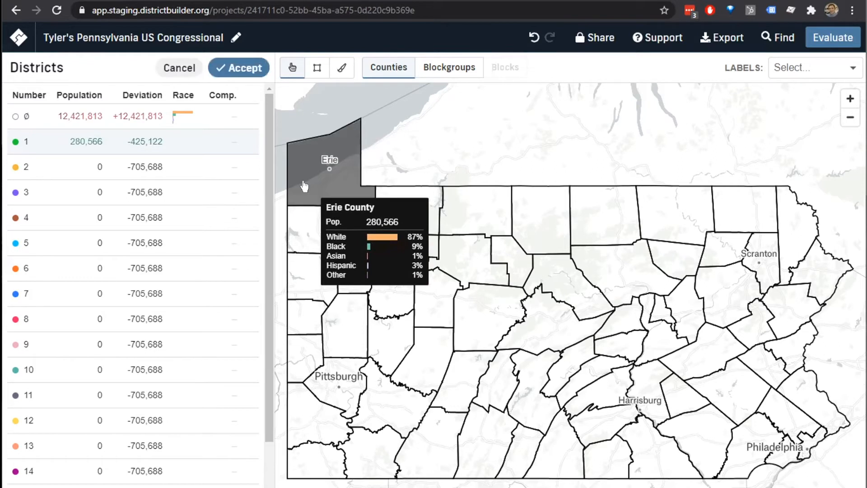
click(323, 225)
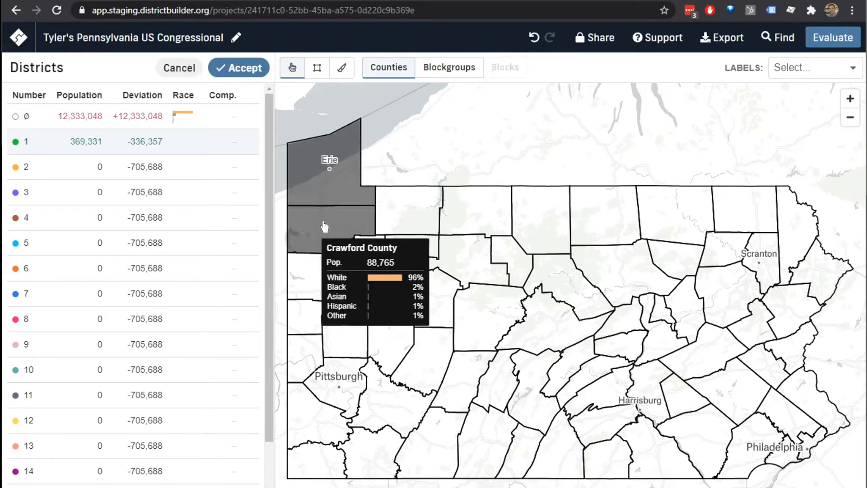
click(384, 217)
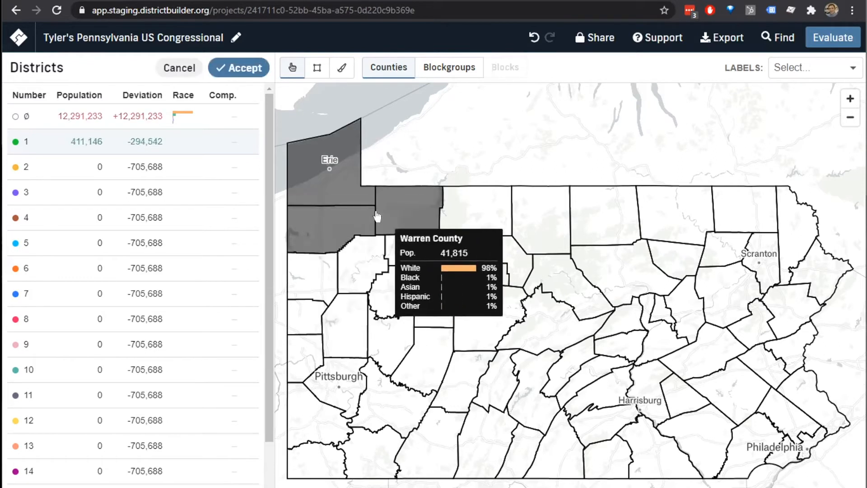
click(396, 241)
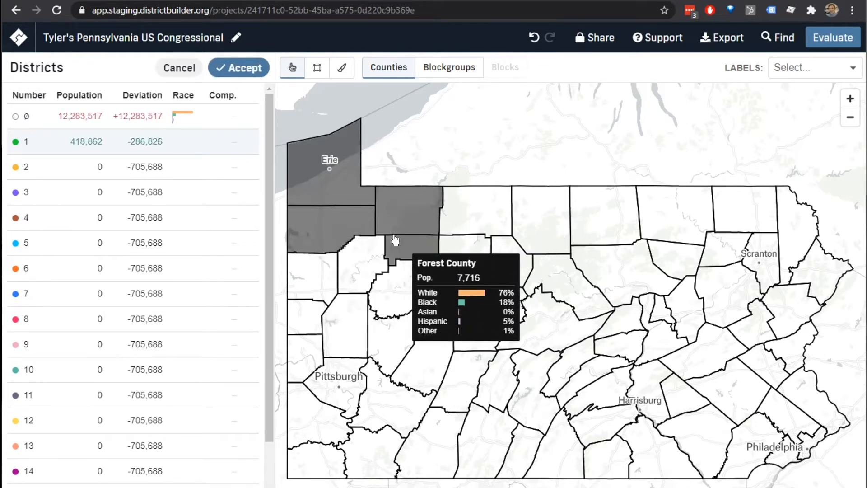
click(356, 250)
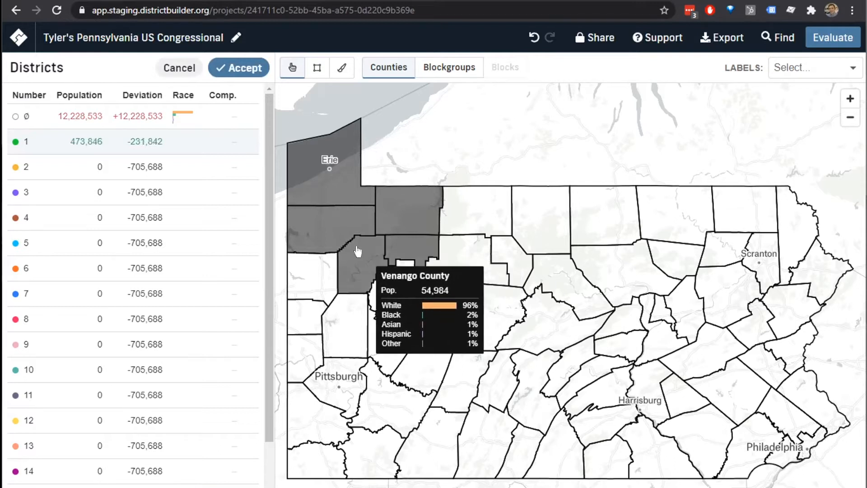
Add Lawrence County and the county directly north of it to district 1, and try including and removing the county east of Lawrence.
click(315, 268)
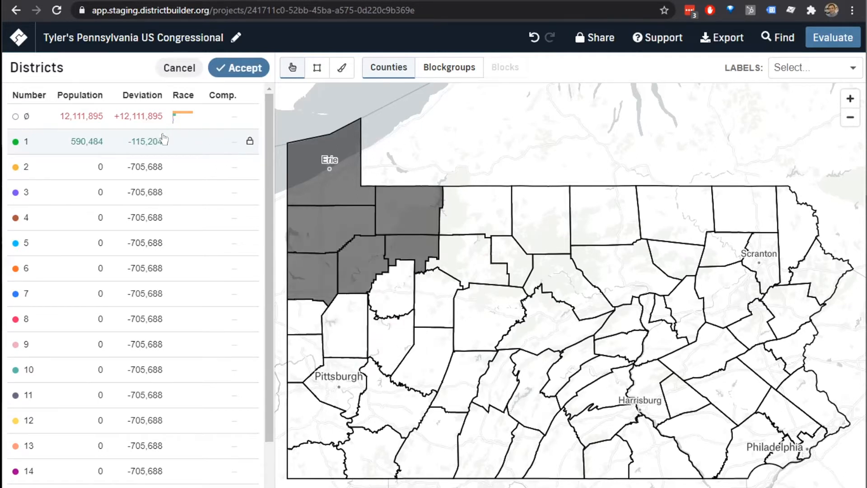
mouse_move(177, 146)
click(295, 312)
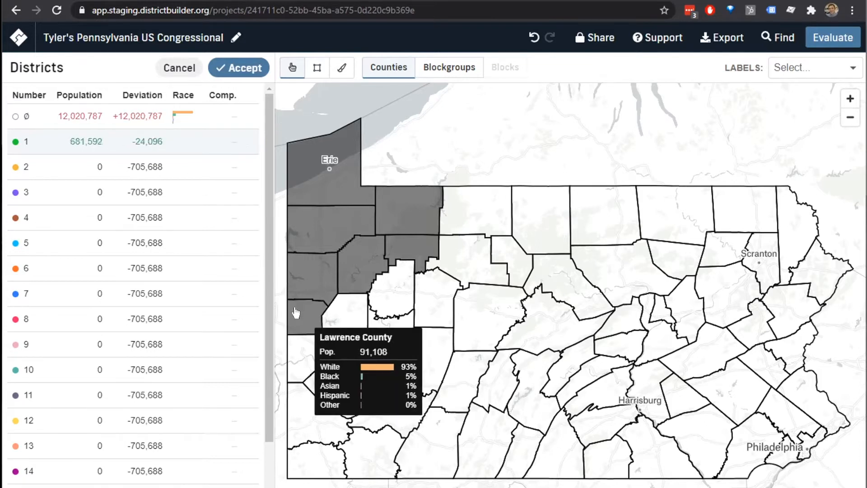
click(335, 317)
click(338, 319)
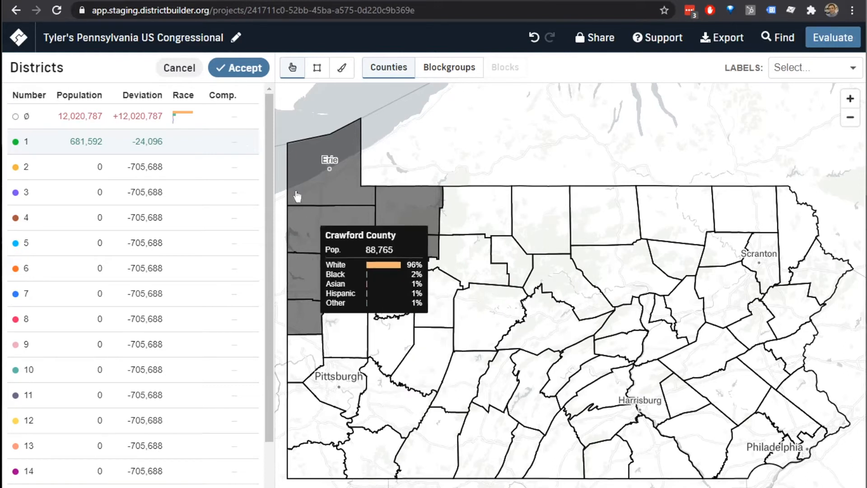
Accept the pending county assignments for district 1 and review its deviation and compactness.
click(243, 58)
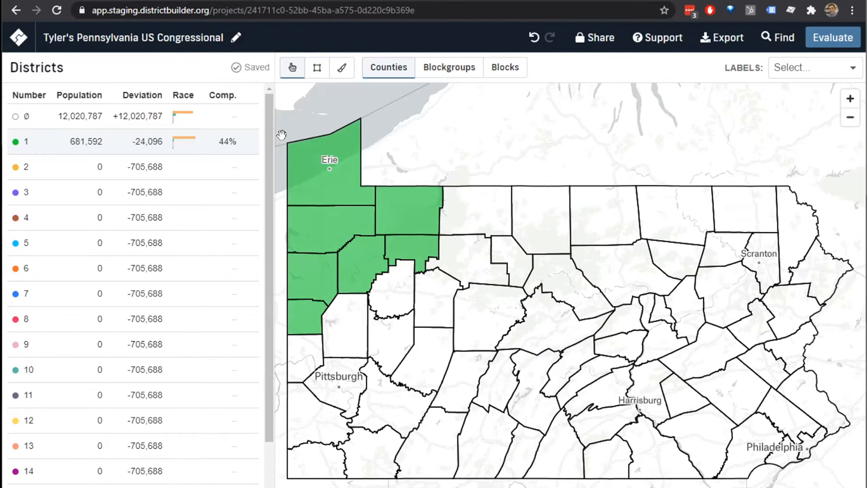
mouse_move(281, 135)
mouse_move(174, 141)
mouse_move(218, 139)
mouse_move(458, 210)
Switch the selection level to blockgroups and select individual blockgroups in northern and northeastern Clarion County for district 1.
click(443, 69)
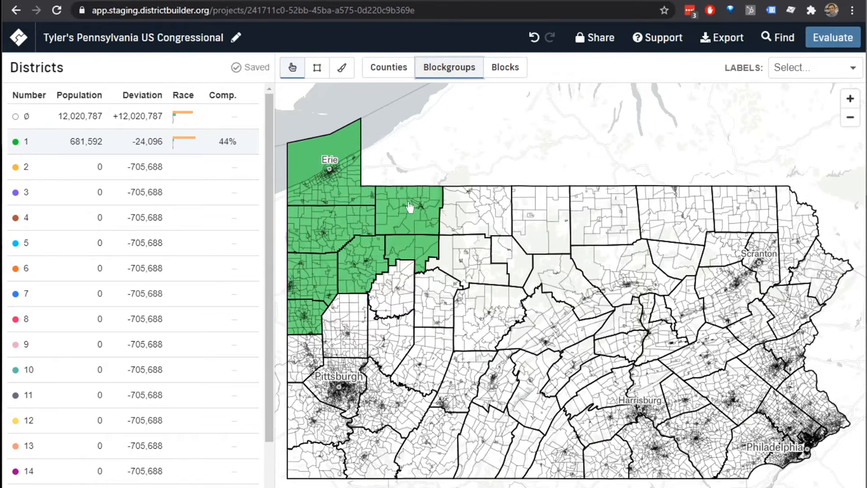
scroll(395, 270, up, 3)
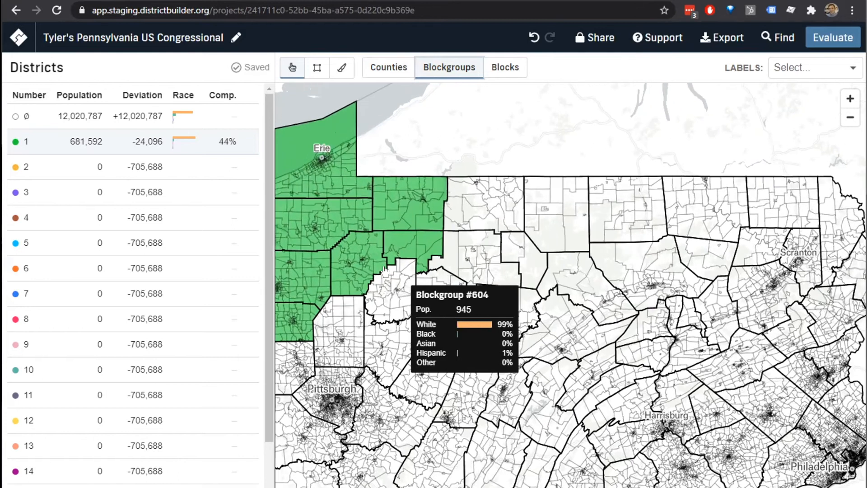
scroll(384, 271, up, 5)
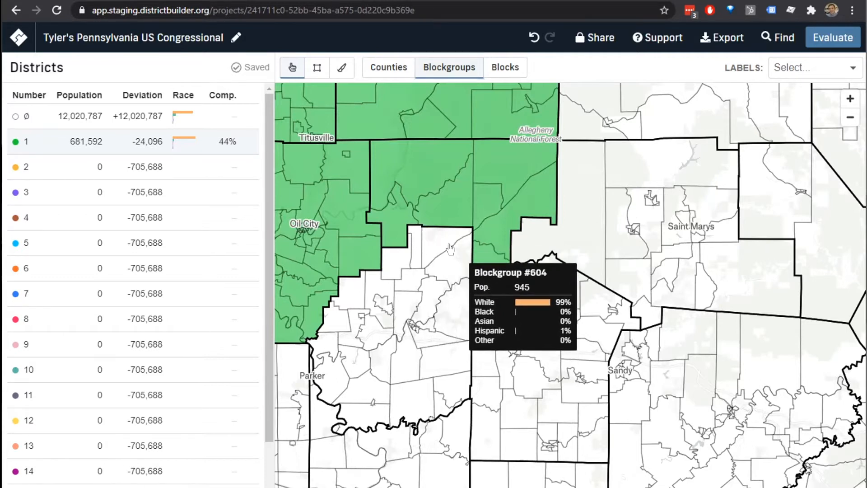
click(450, 258)
click(438, 245)
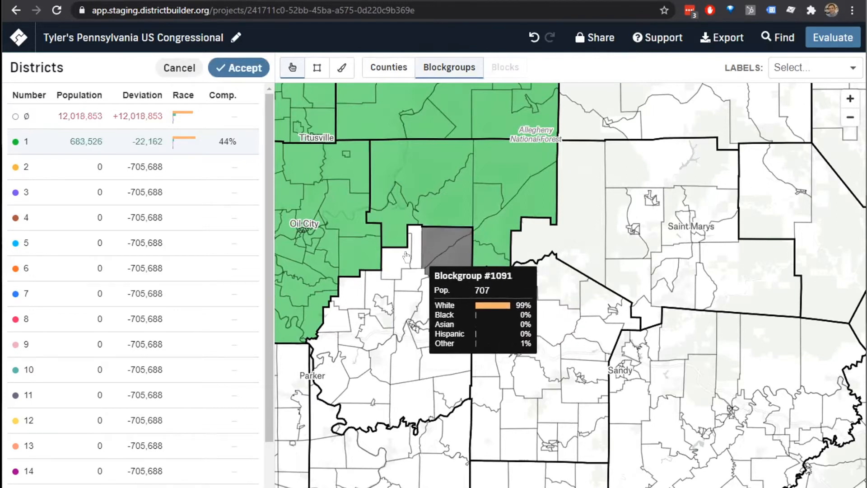
click(409, 253)
click(402, 273)
click(408, 282)
click(427, 286)
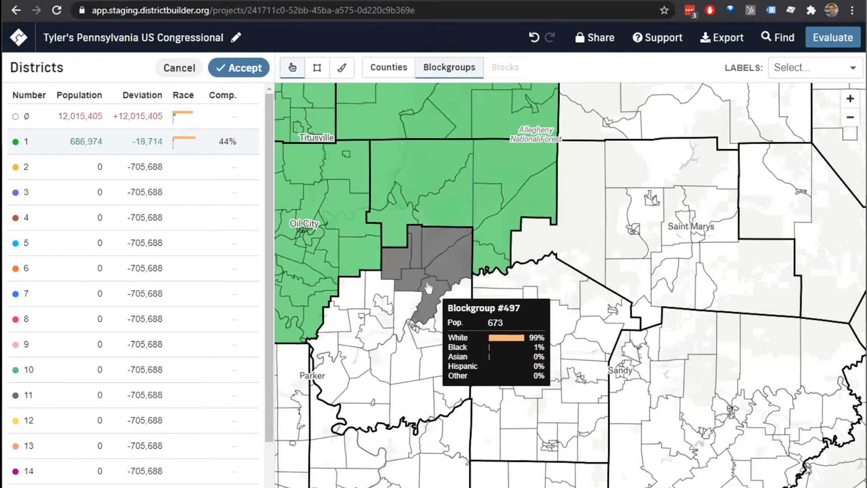
click(450, 299)
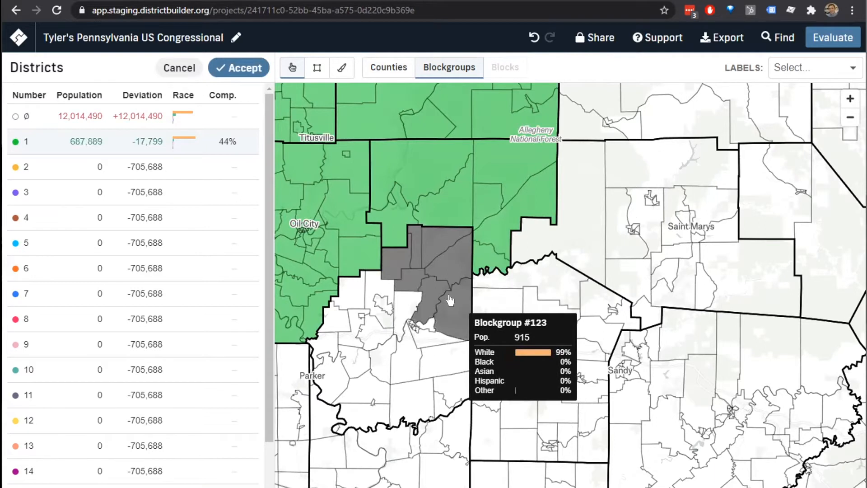
Add the central and western Clarion County blockgroups to district 1 with rectangle selection, and accept the changes.
click(316, 68)
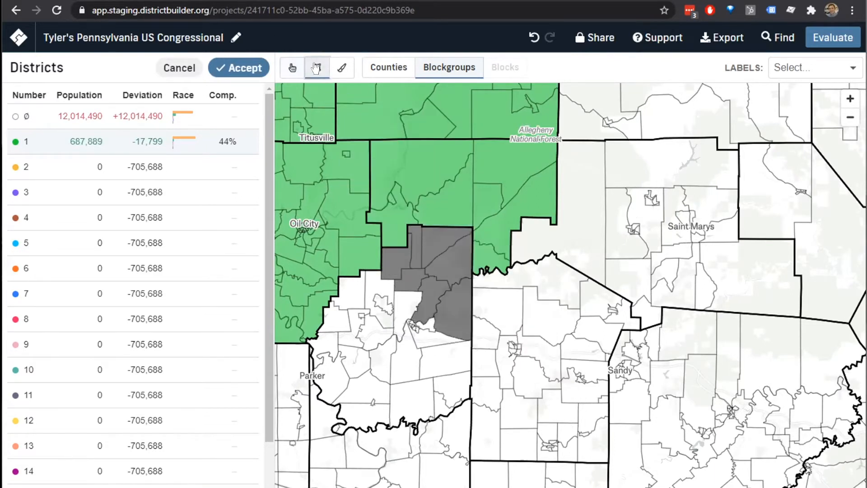
drag(431, 290, 359, 330)
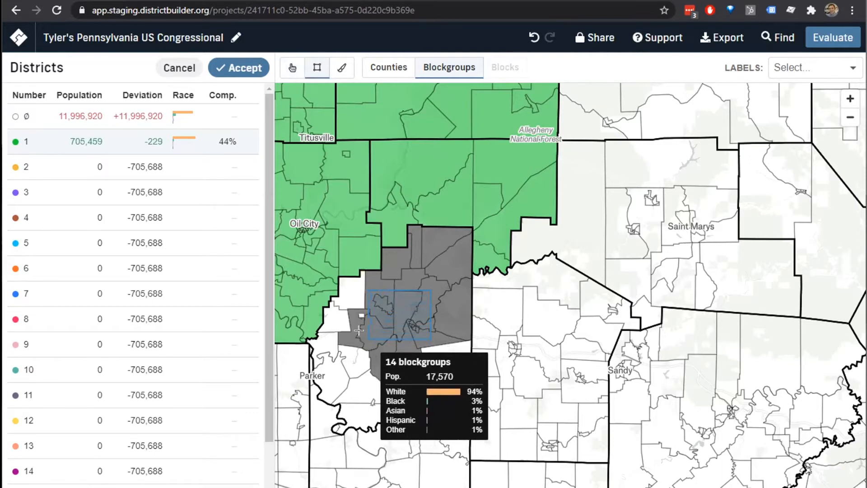
drag(359, 330, 346, 318)
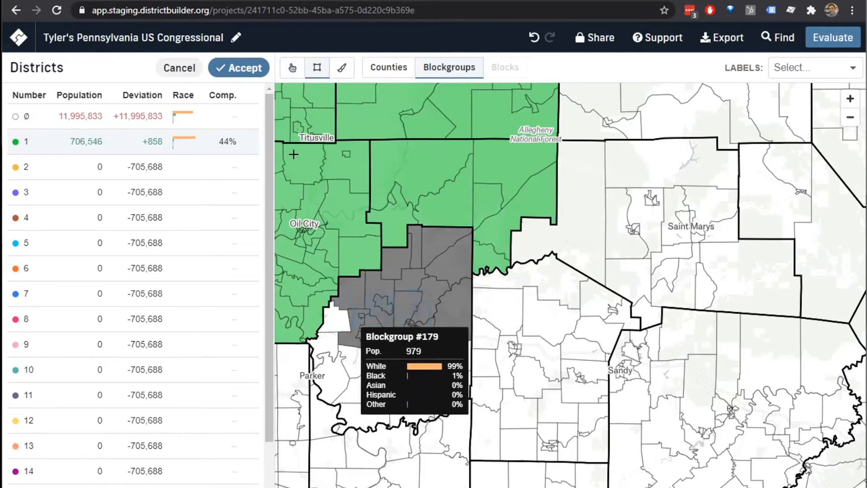
click(236, 67)
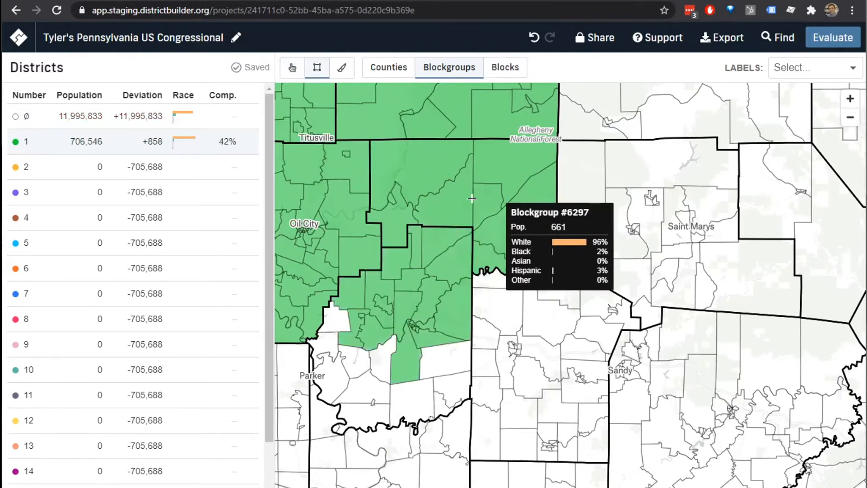
Assign Beaver County, Butler County and the county directly east of Butler to district 2 as whole counties, and accept.
scroll(428, 229, up, 2)
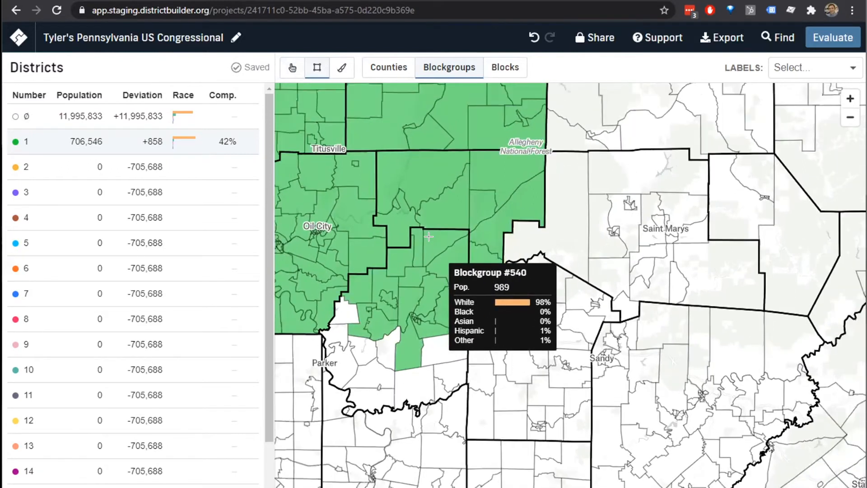
scroll(428, 229, down, 3)
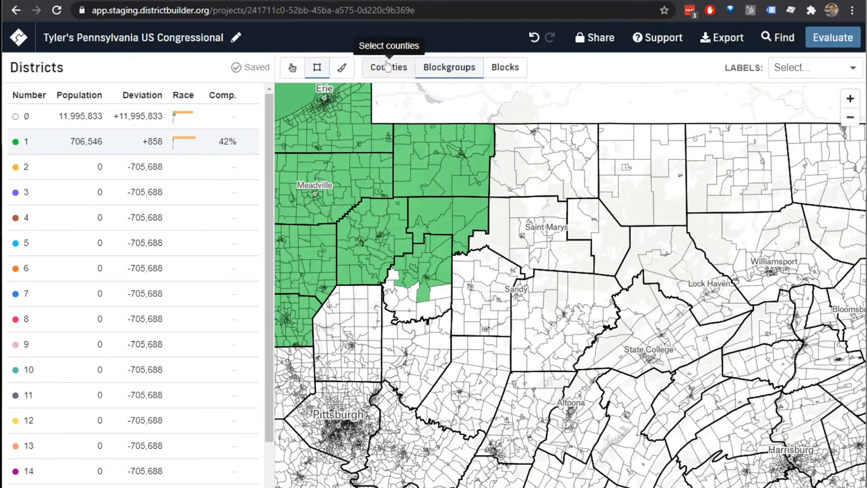
click(45, 169)
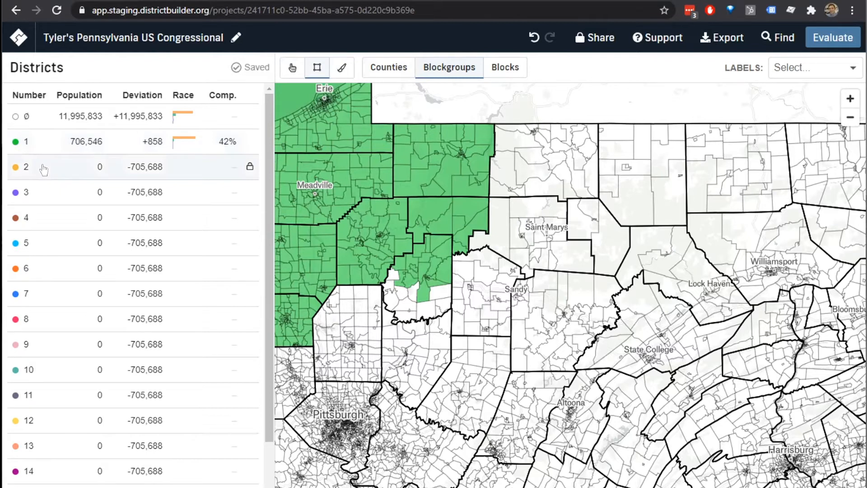
click(369, 69)
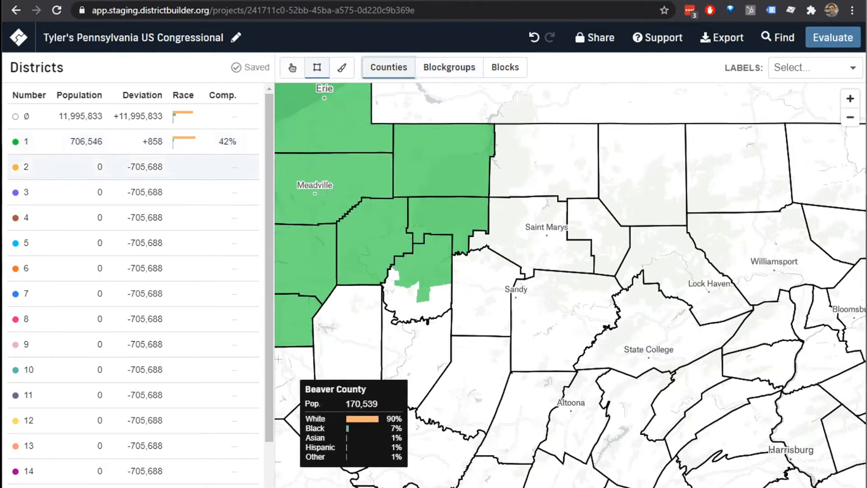
click(292, 67)
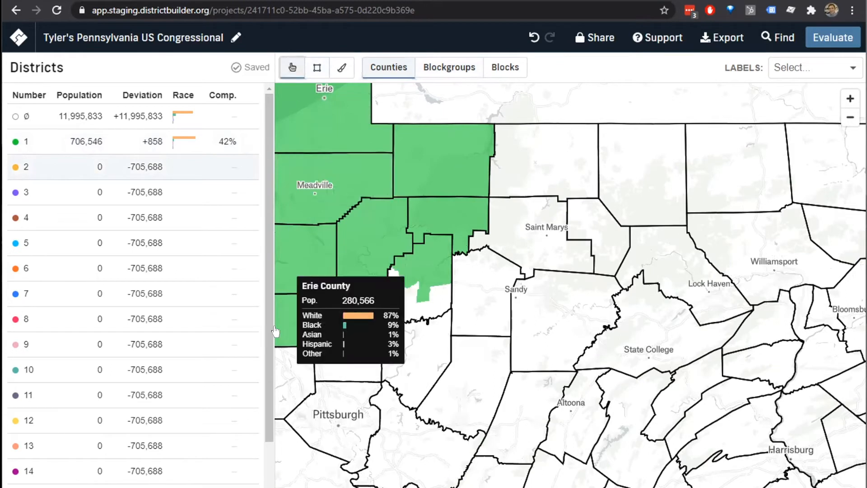
click(287, 372)
click(332, 353)
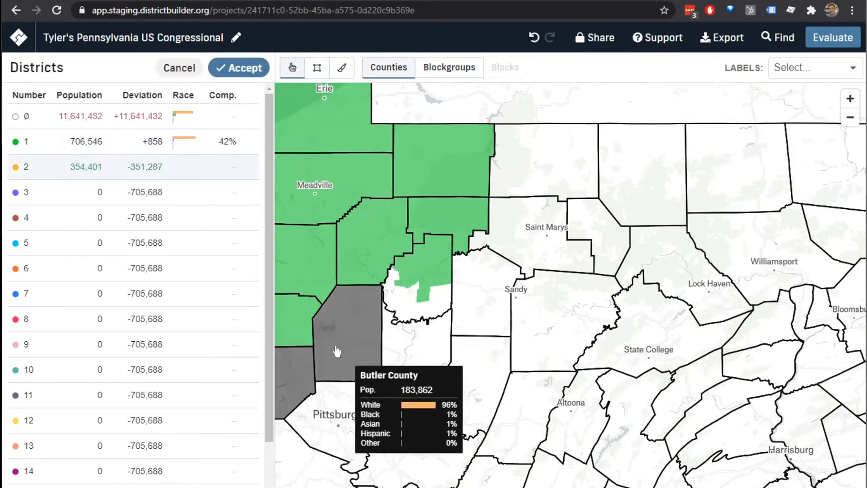
click(402, 350)
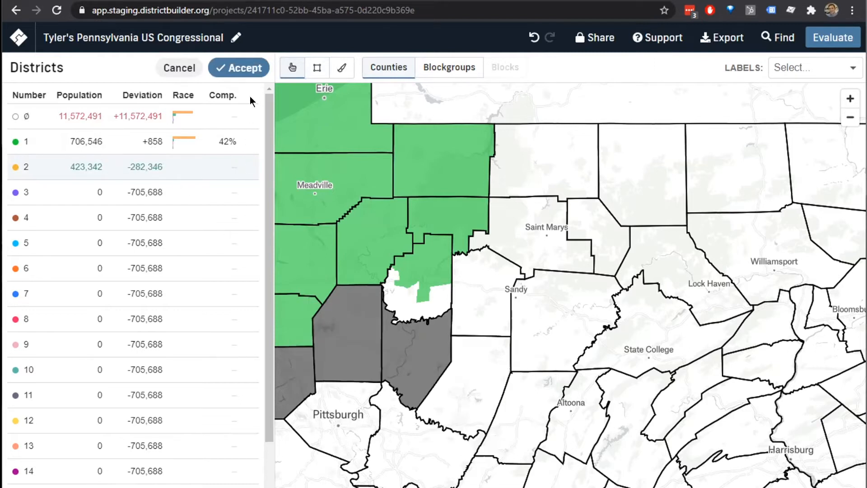
click(234, 68)
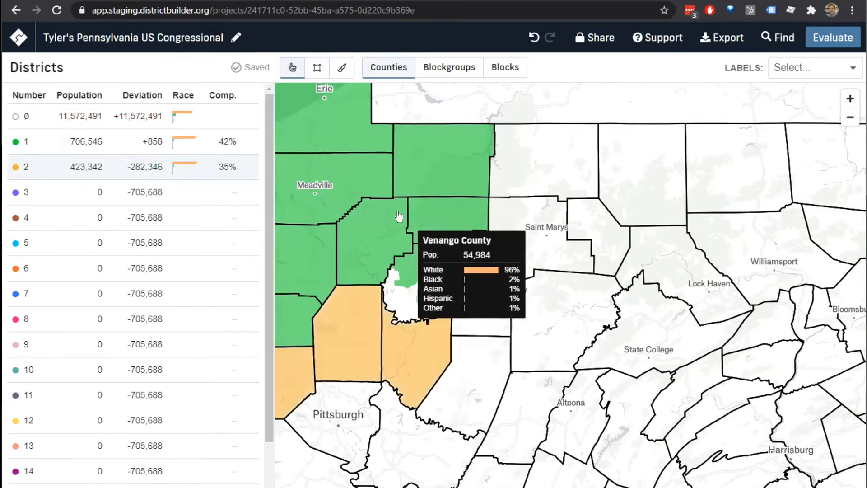
Select Greene County and its northern and eastern neighbors for district 2, and try including and removing Westmoreland County.
scroll(399, 218, down, 3)
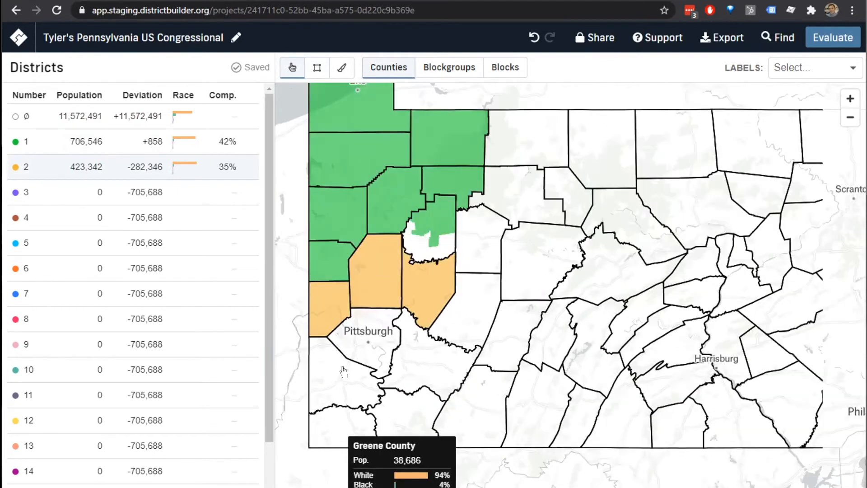
scroll(339, 374, up, 2)
click(340, 374)
click(339, 422)
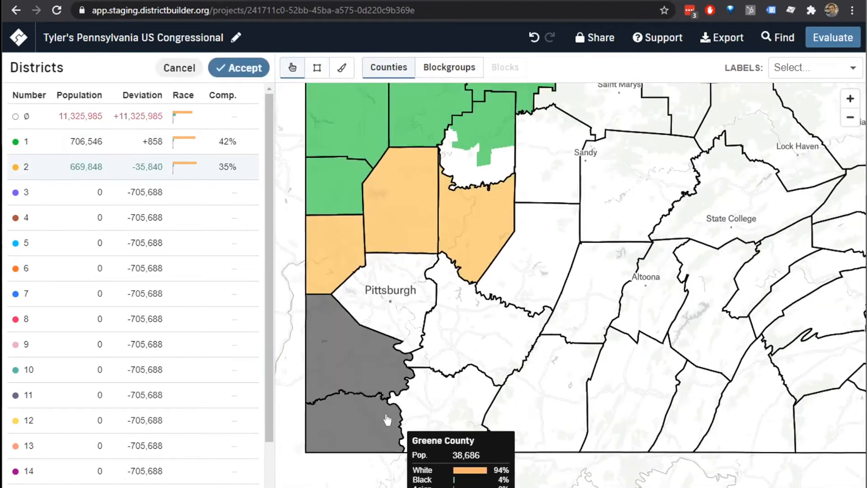
click(435, 418)
click(475, 368)
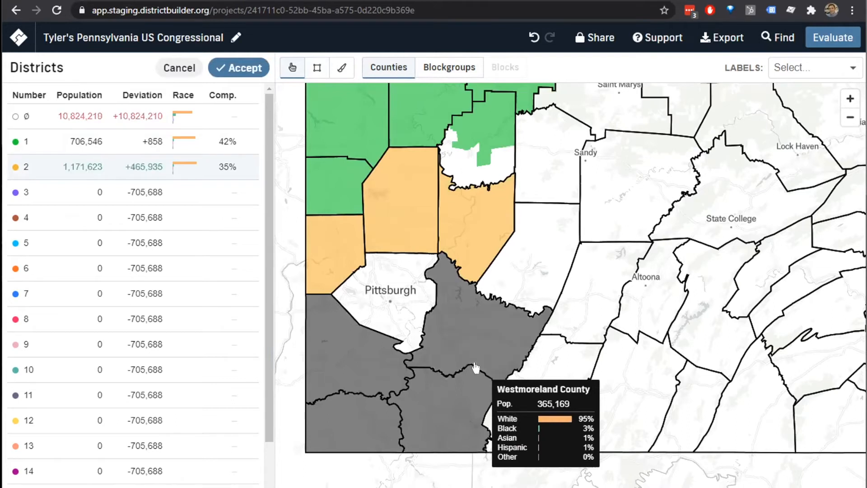
click(476, 368)
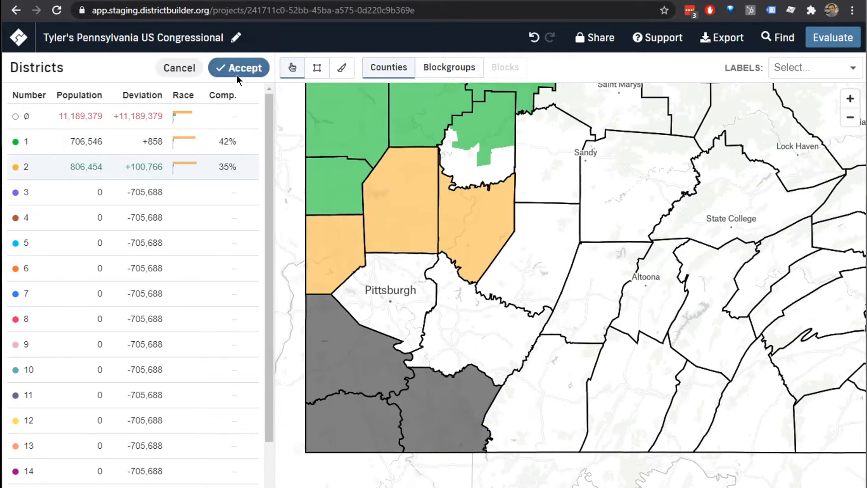
Reassign the pending southwestern counties to district 3, add Westmoreland County, and accept the changes.
click(73, 190)
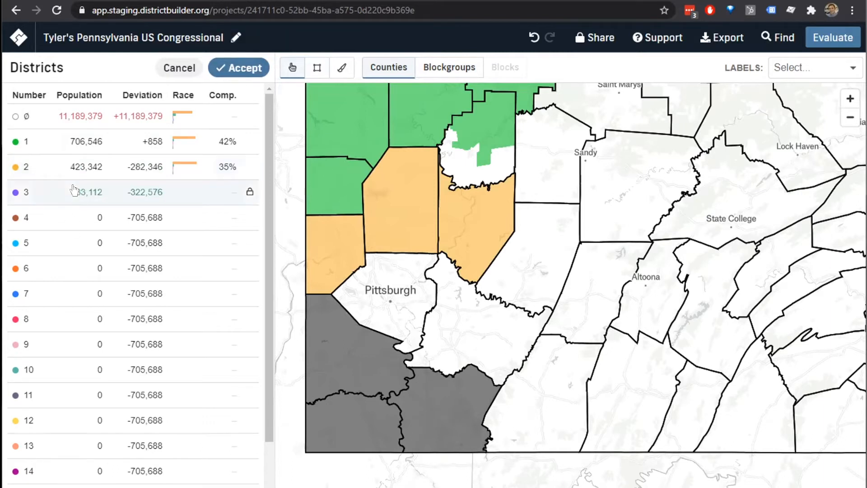
click(448, 337)
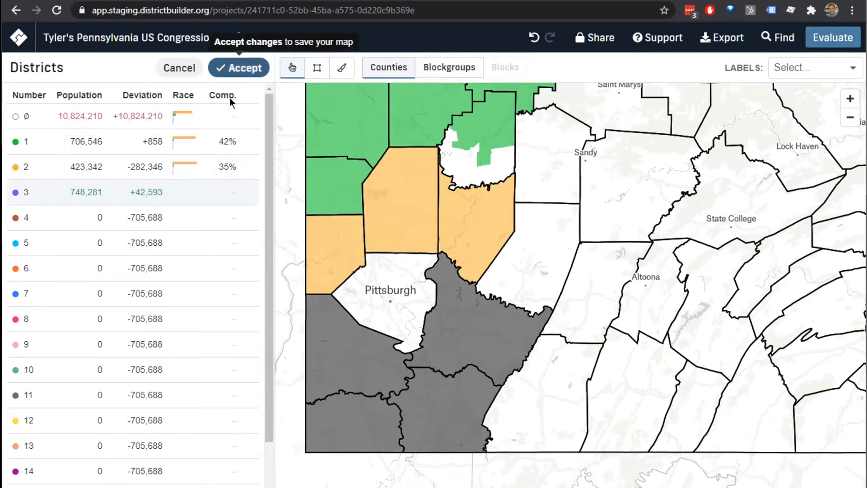
click(237, 68)
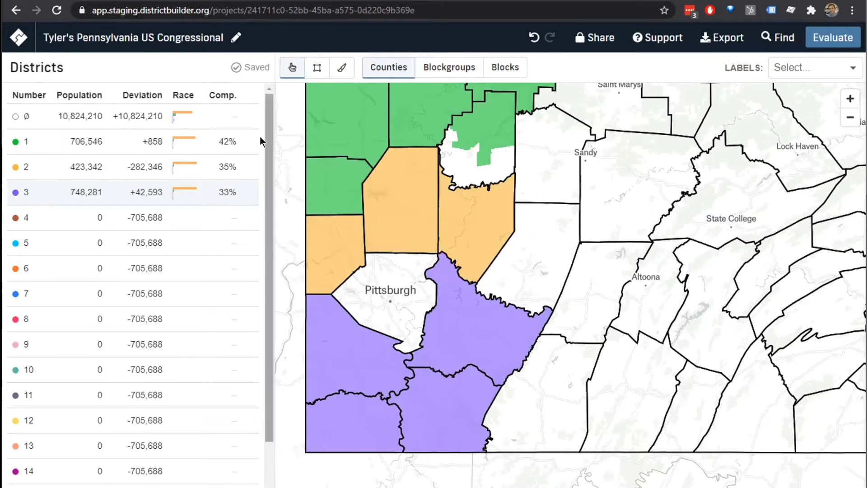
Remove blockgroup #179 beside Monroe in Clarion County from district 1 by making it unassigned, and accept.
scroll(495, 155, up, 1)
scroll(495, 155, up, 3)
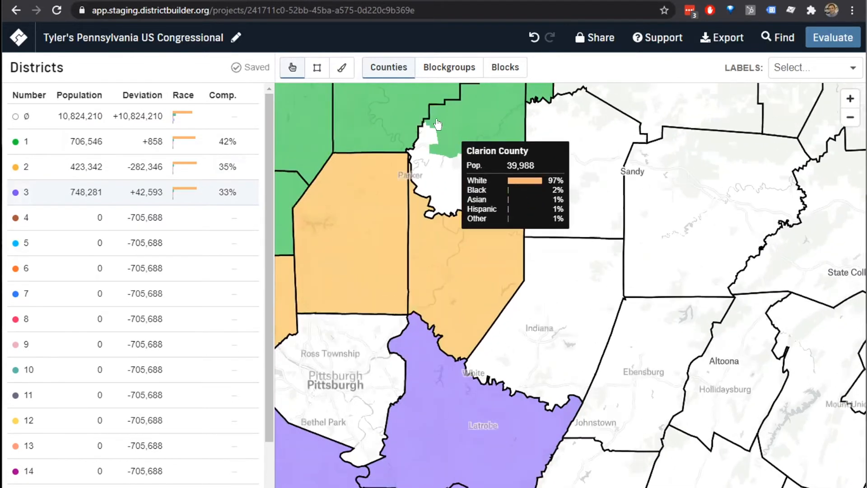
scroll(428, 137, up, 3)
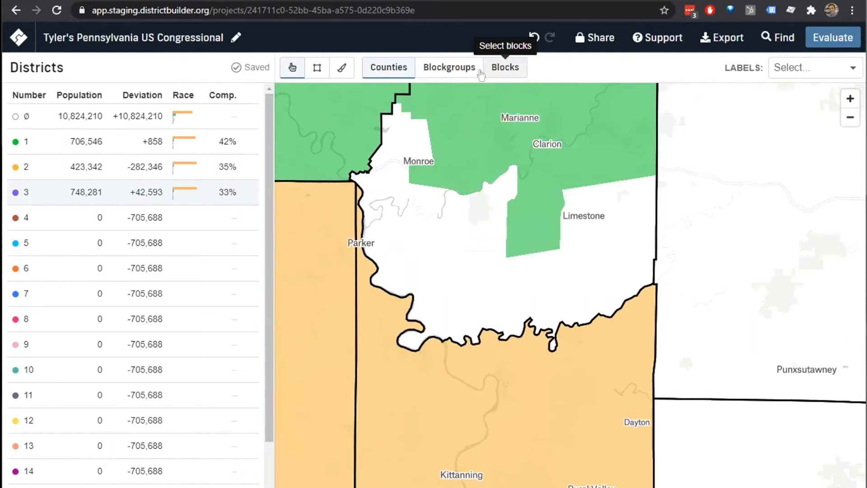
scroll(396, 113, up, 1)
click(447, 67)
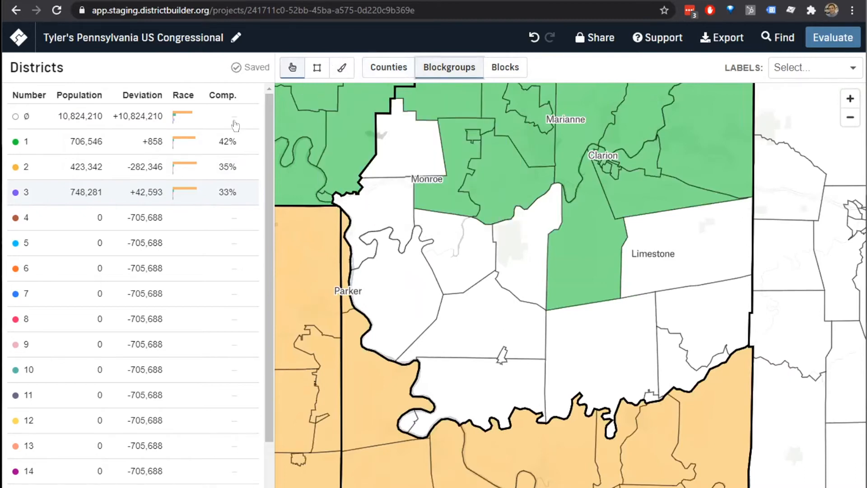
click(155, 131)
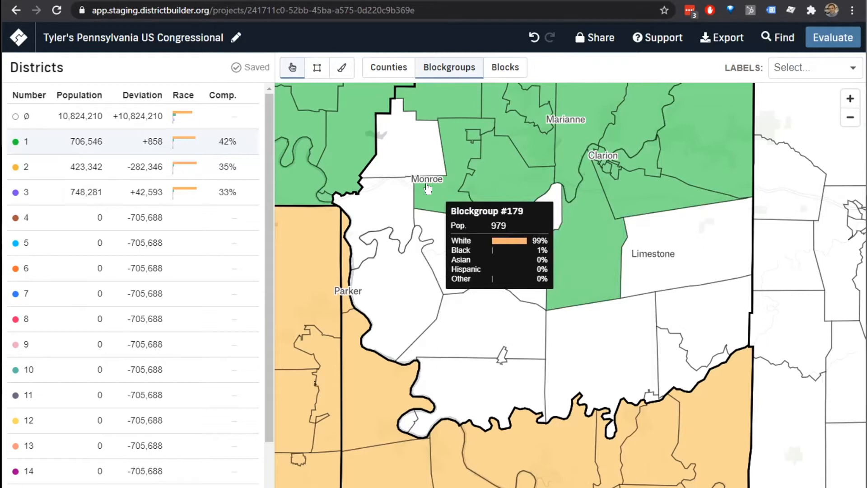
click(428, 189)
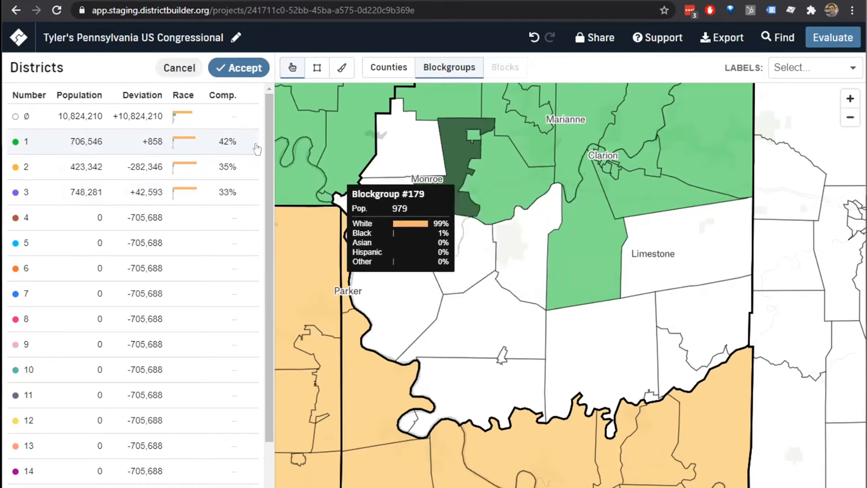
click(144, 117)
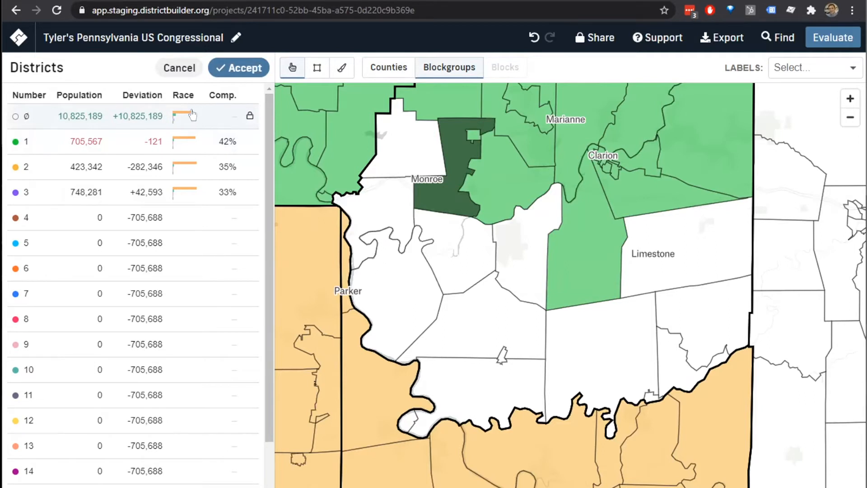
click(253, 68)
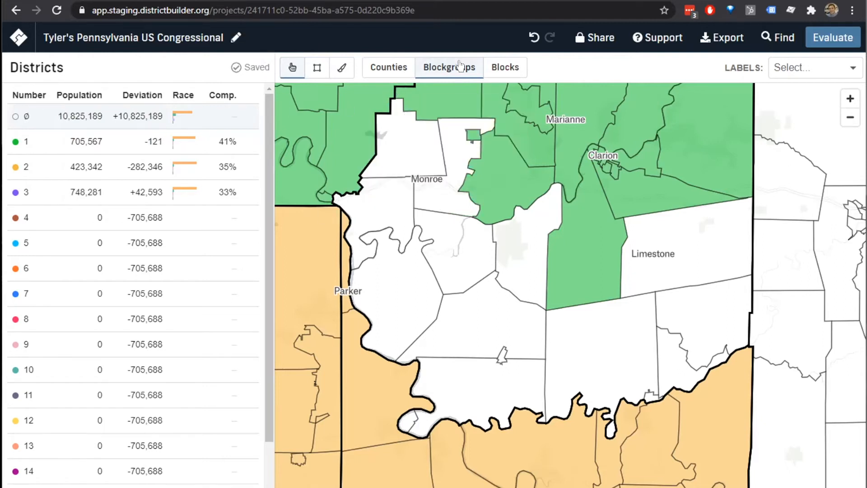
Switch the selection level to blocks and start block editing.
click(496, 66)
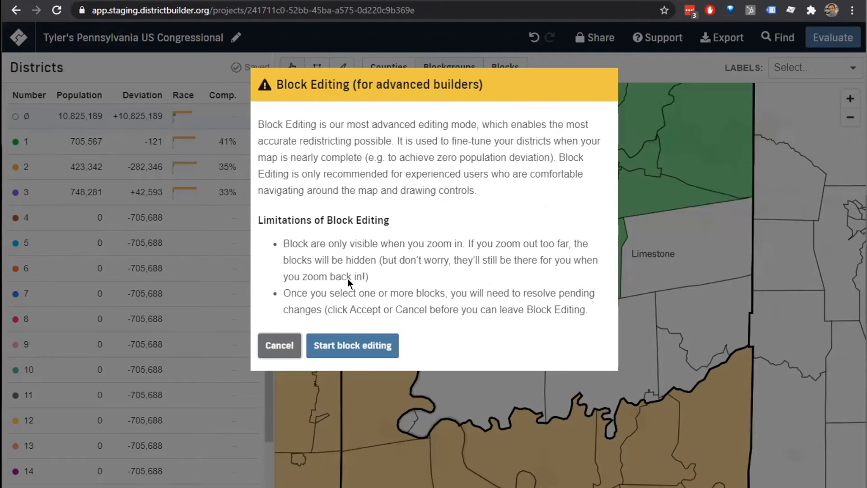
click(334, 344)
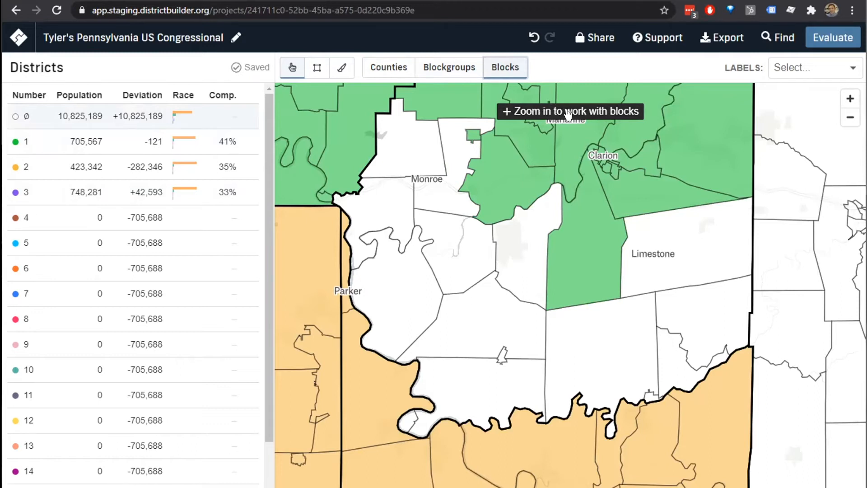
Examine the populations of individual blocks around Pilgrimham, Beaver City and Knox near the district 1 boundary.
drag(418, 186, 461, 241)
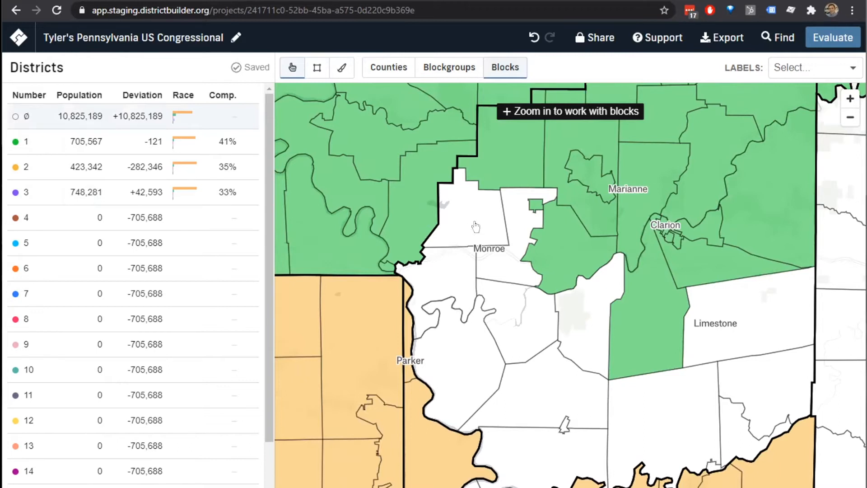
scroll(469, 206, up, 3)
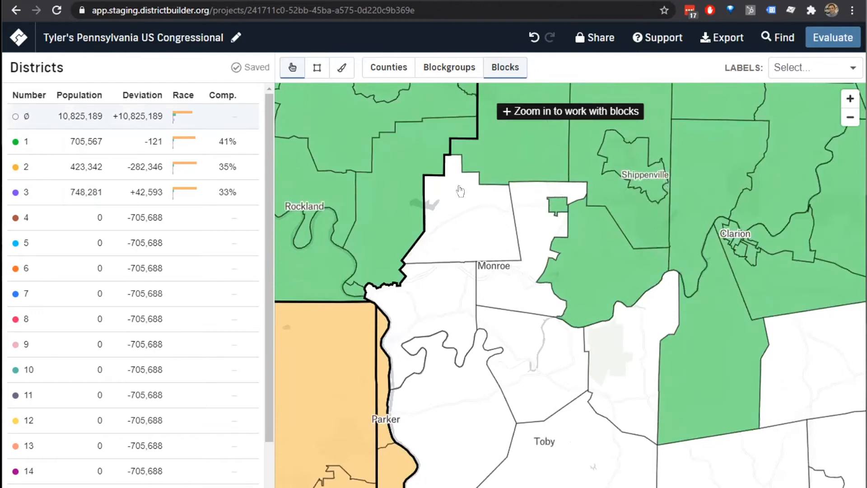
scroll(460, 191, up, 3)
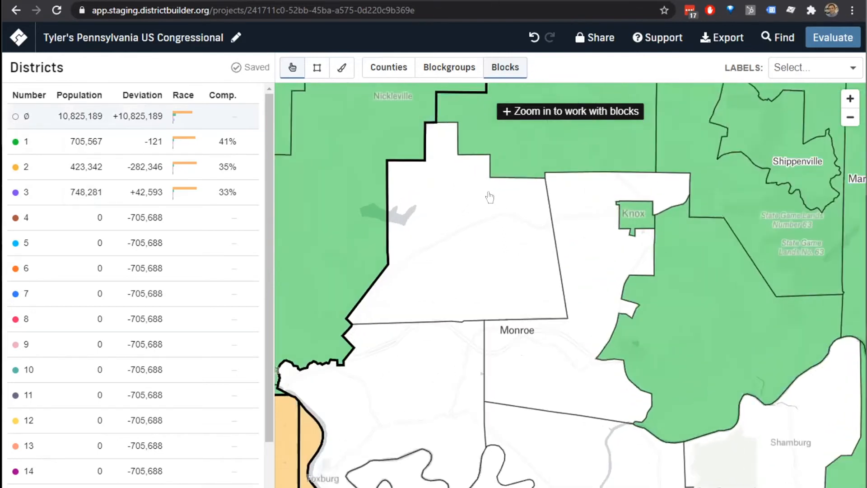
scroll(490, 198, up, 3)
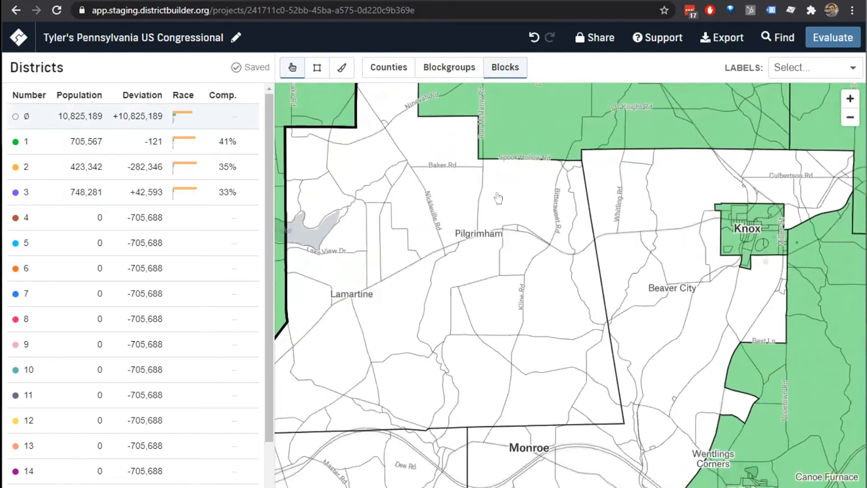
mouse_move(508, 187)
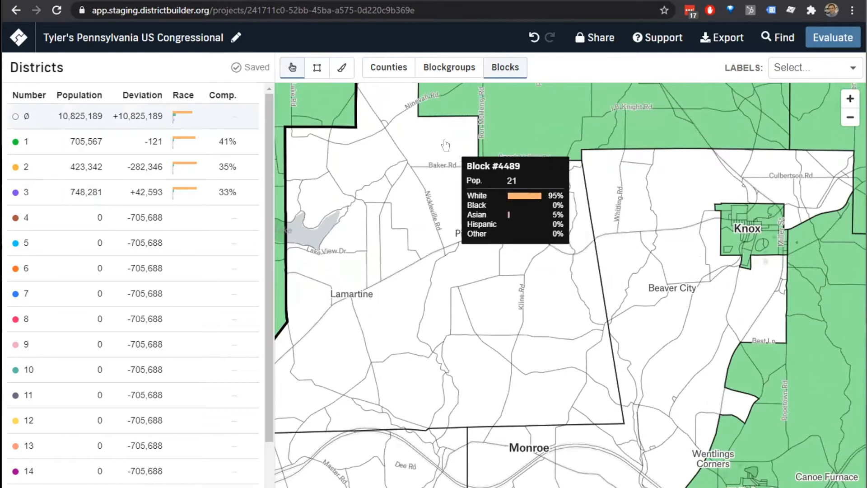
scroll(445, 145, down, 4)
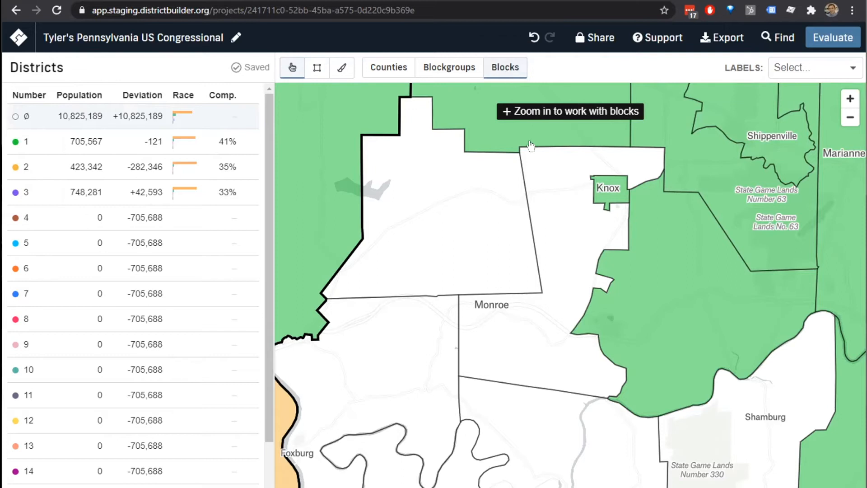
drag(415, 158, 414, 194)
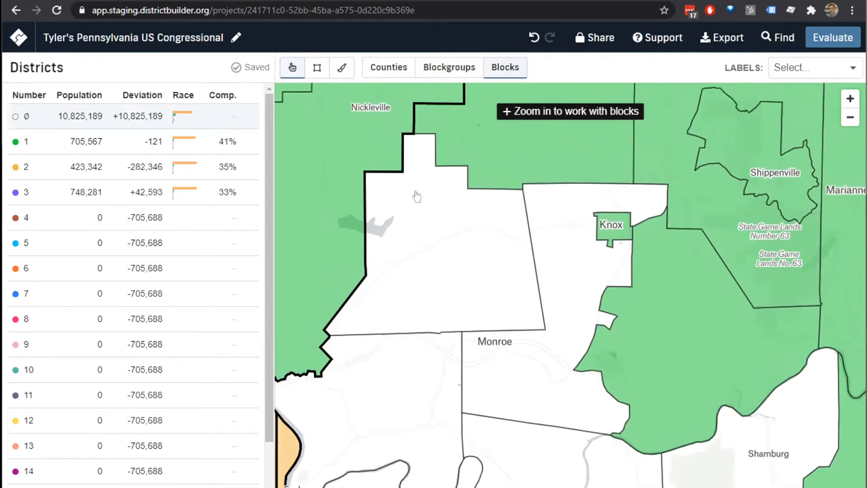
click(518, 110)
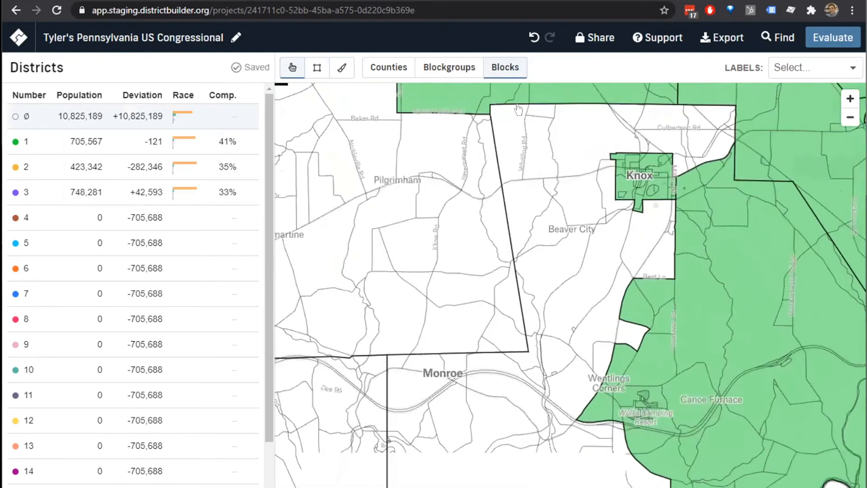
mouse_move(530, 139)
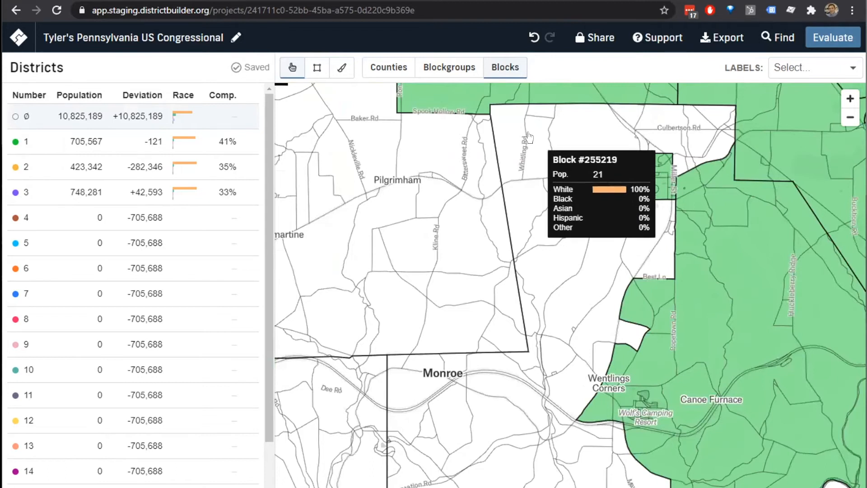
drag(529, 139, 488, 221)
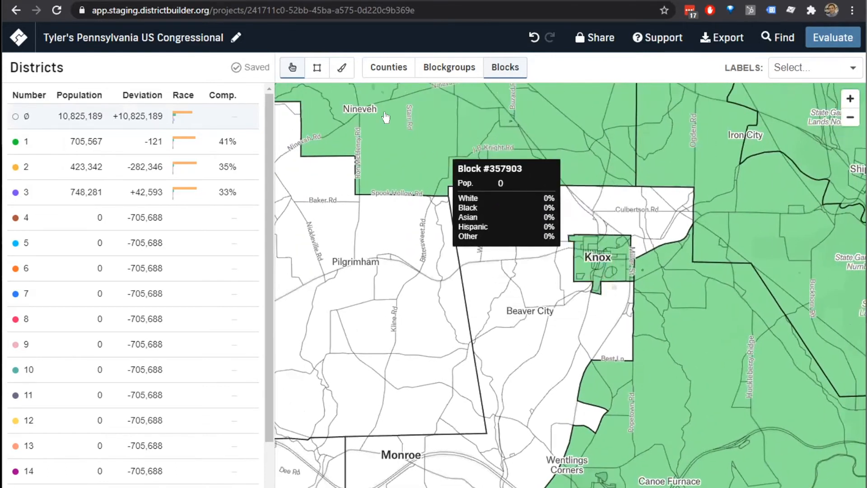
Add the unassigned blocks just north of Knox, around Culbertson Rd, to district 1 with rectangle selection and accept the changes.
click(314, 63)
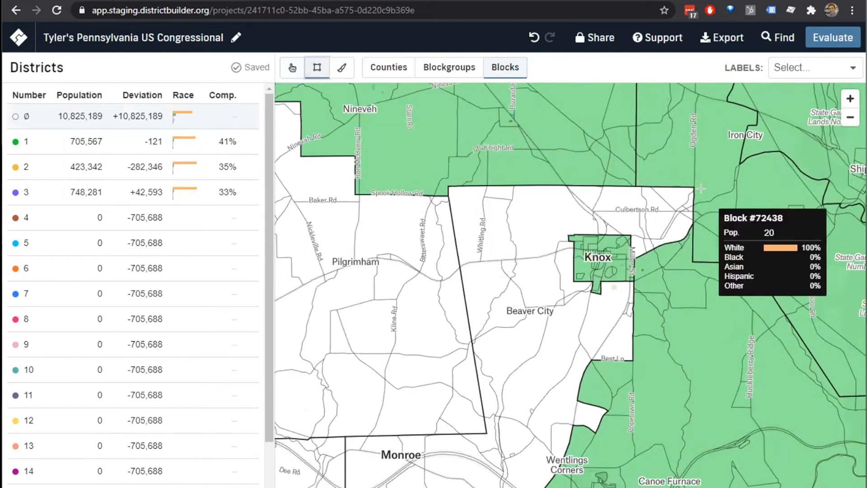
drag(708, 175, 376, 313)
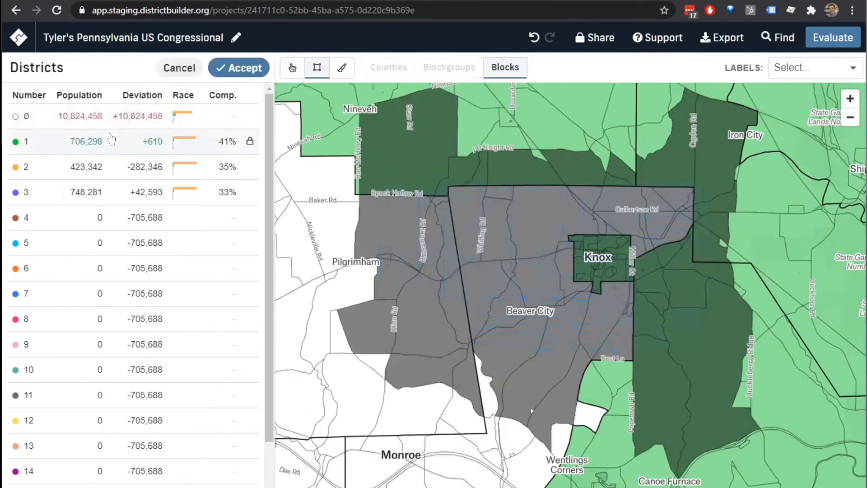
click(178, 67)
mouse_move(677, 195)
mouse_down()
mouse_move(444, 266)
mouse_move(438, 277)
mouse_move(494, 238)
mouse_move(551, 223)
mouse_up()
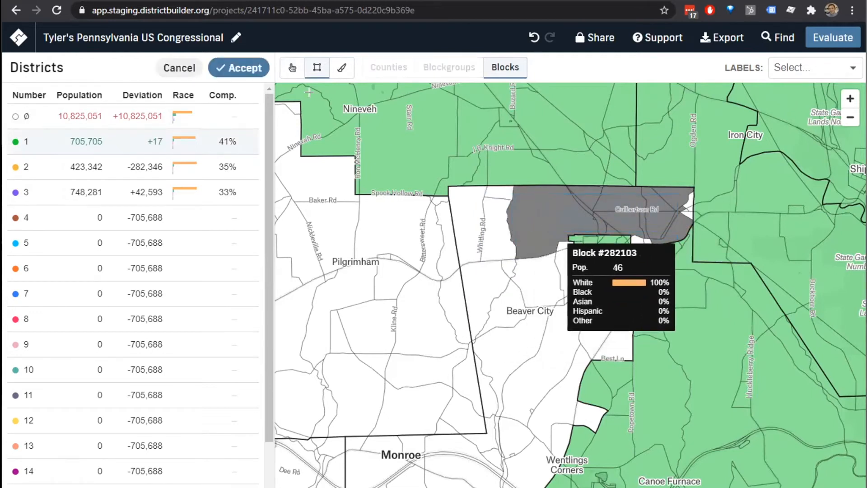
click(253, 66)
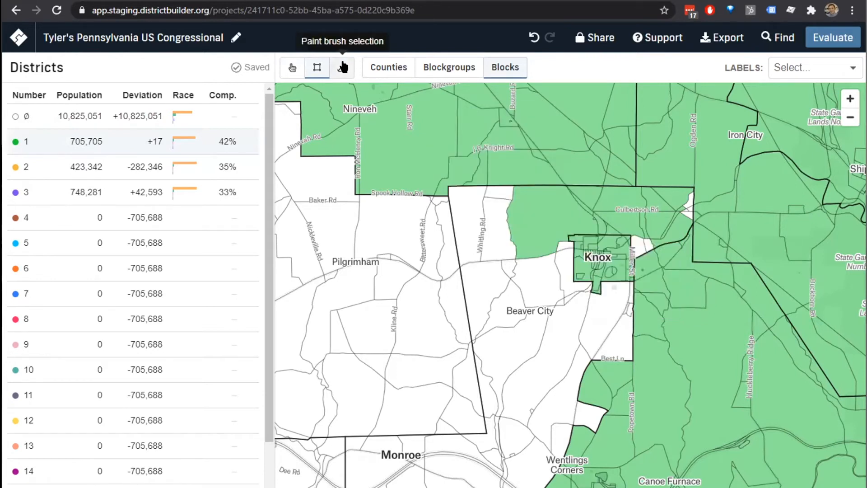
Fill the leftover unassigned gaps northeast of Knox into district 1 with paint brush selection, and accept.
click(343, 67)
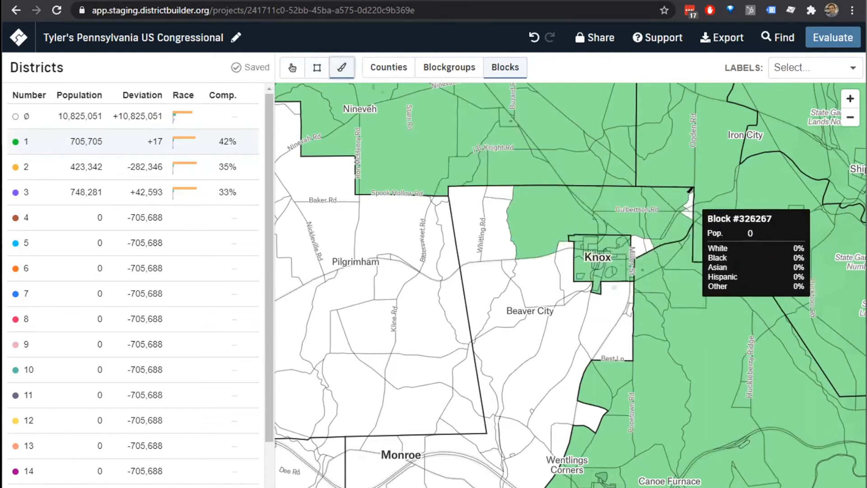
mouse_move(689, 190)
mouse_down()
mouse_move(682, 212)
mouse_move(630, 239)
mouse_up()
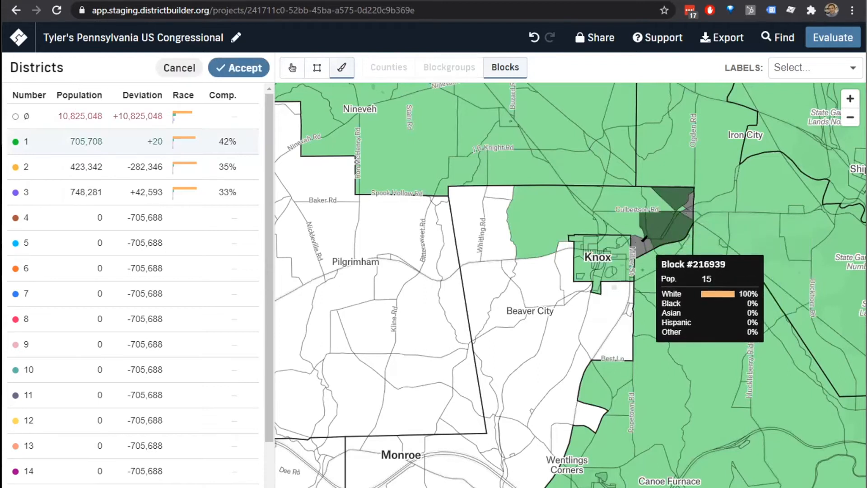
click(235, 67)
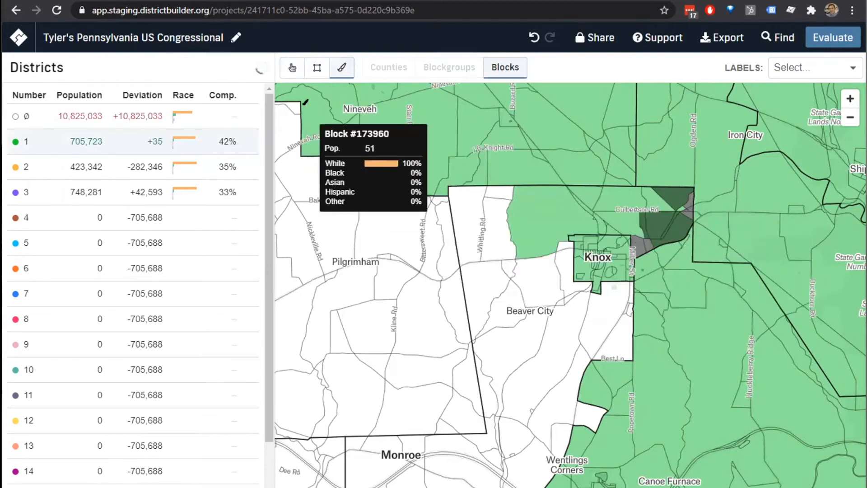
Try painting the blocks across Beaver City and Pilgrimham into district 1, and discard the selection.
mouse_move(611, 397)
mouse_down()
mouse_move(524, 340)
mouse_move(375, 334)
mouse_move(368, 293)
mouse_move(413, 279)
mouse_move(476, 295)
mouse_move(560, 289)
mouse_move(583, 271)
mouse_move(601, 345)
mouse_move(588, 282)
mouse_move(507, 261)
mouse_move(496, 240)
mouse_move(440, 230)
mouse_move(264, 140)
mouse_up()
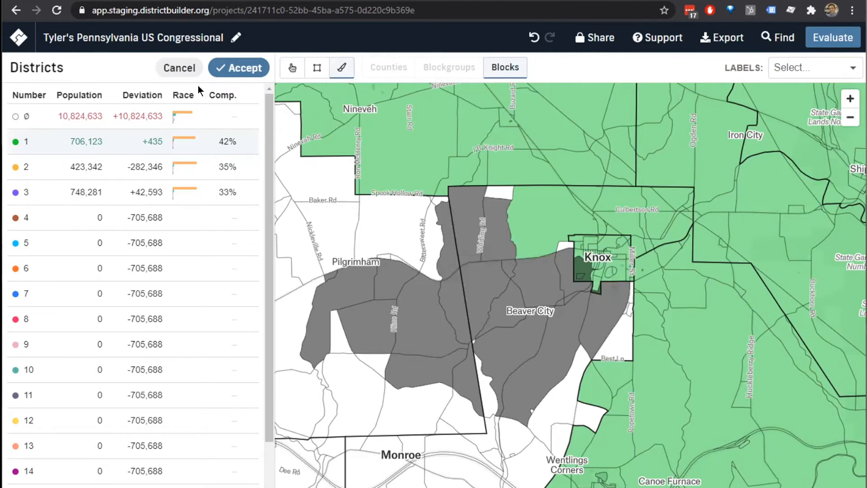
click(165, 66)
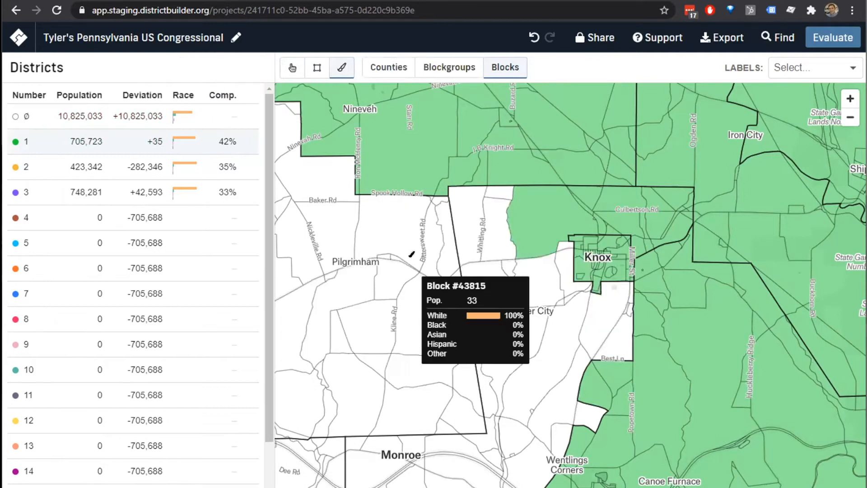
Switch the selection level to blockgroups with rectangle selection, and lock district 1.
scroll(486, 237, down, 2)
scroll(514, 220, down, 1)
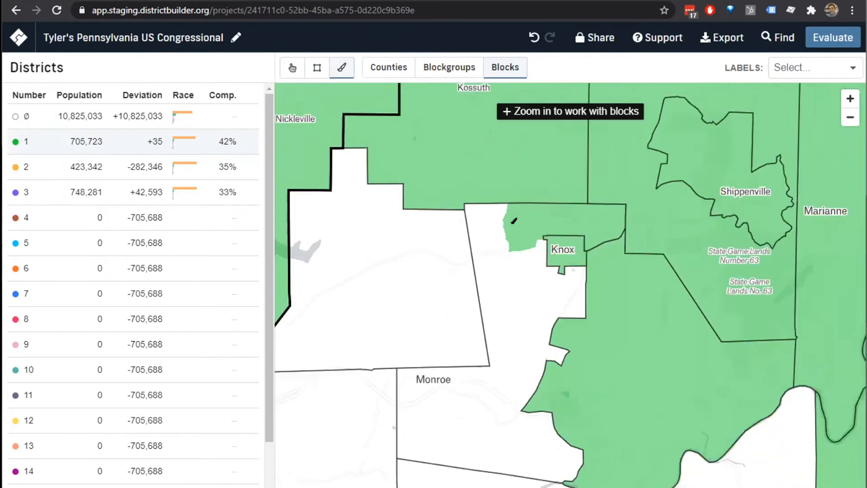
click(449, 67)
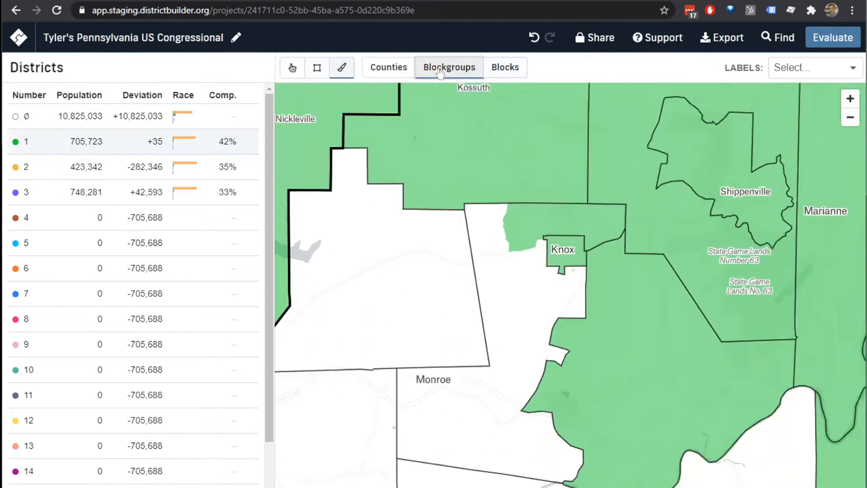
scroll(537, 185, down, 1)
scroll(534, 173, down, 1)
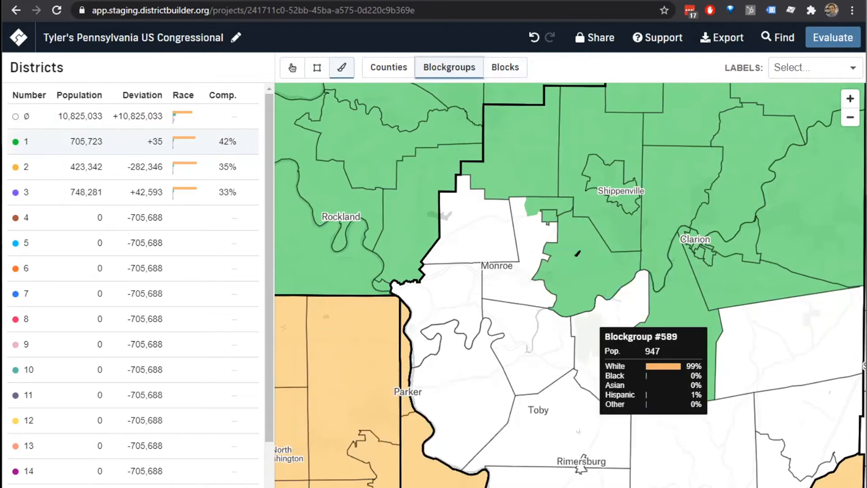
click(553, 271)
click(308, 67)
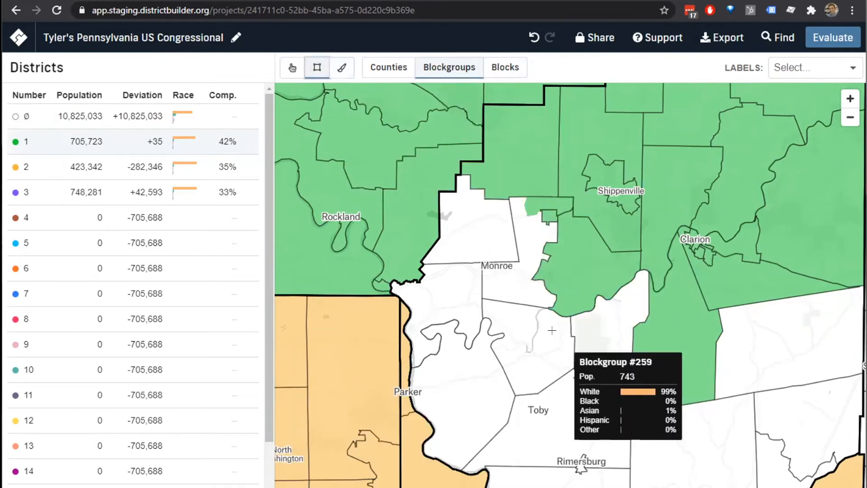
click(244, 140)
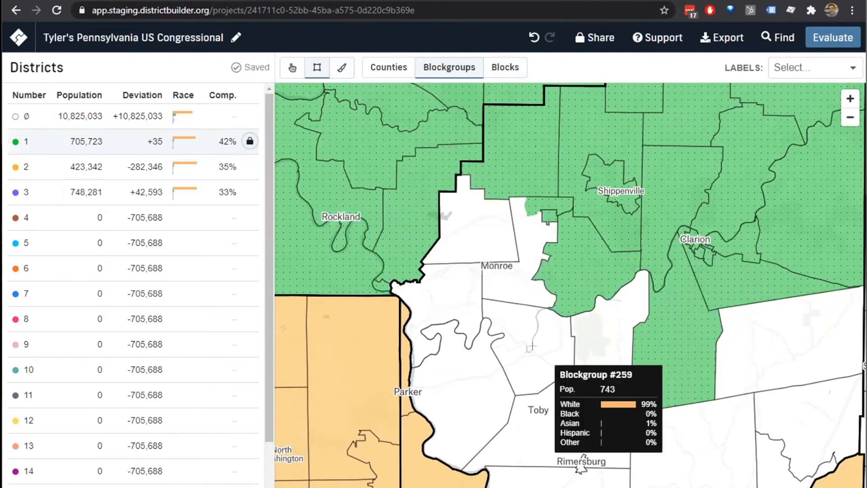
Assign the unassigned blockgroups west and south of Monroe, around Parker and Toby, to district 2 and accept.
drag(380, 393, 622, 225)
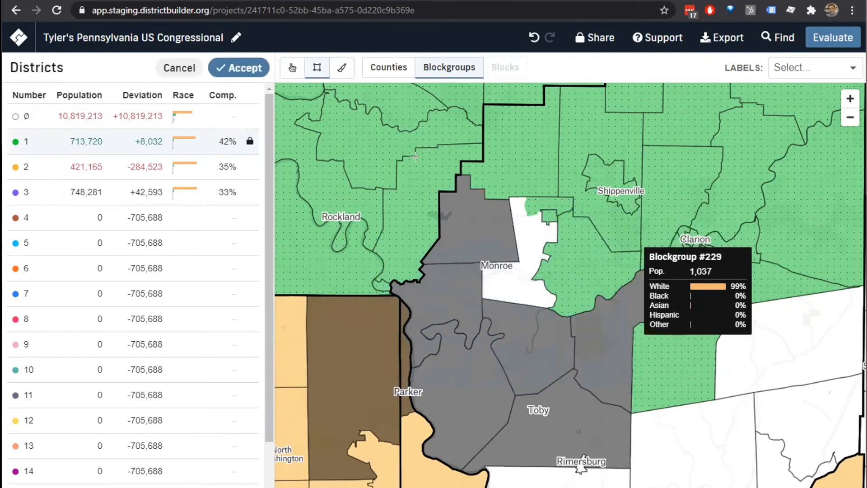
click(244, 66)
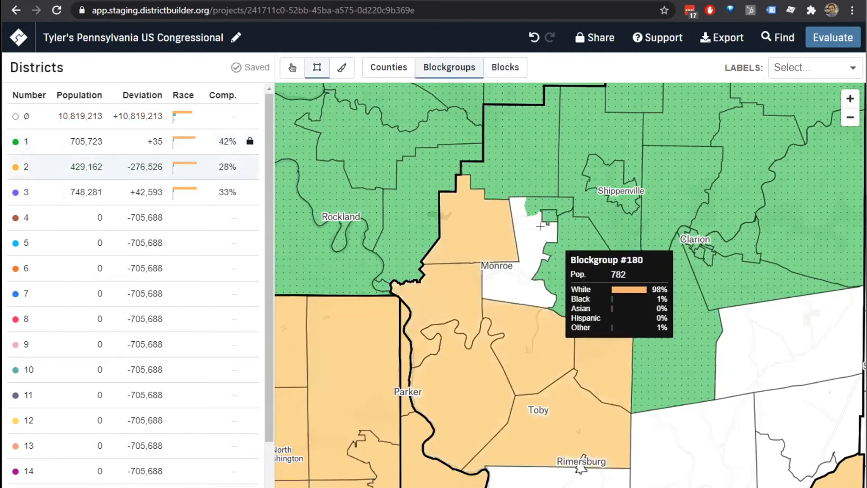
At block level, assign the remaining unassigned blocks around Beaver City, west and south of Knox, to district 2 and accept.
scroll(544, 243, up, 3)
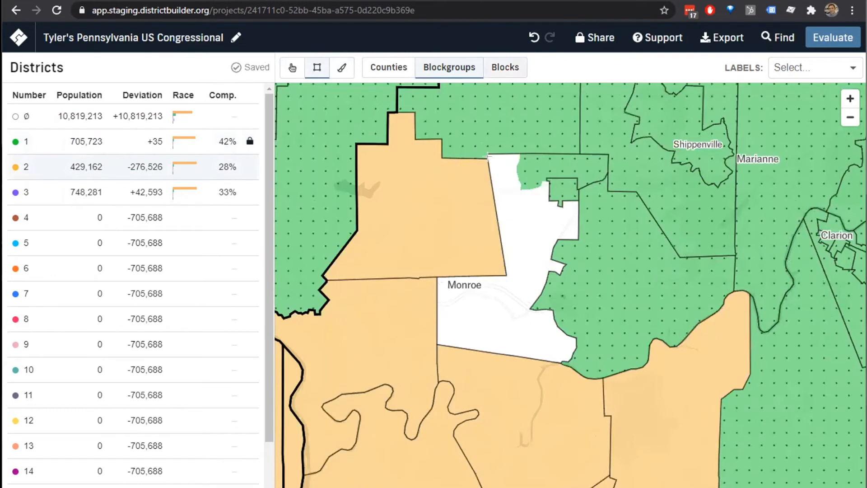
scroll(482, 164, up, 2)
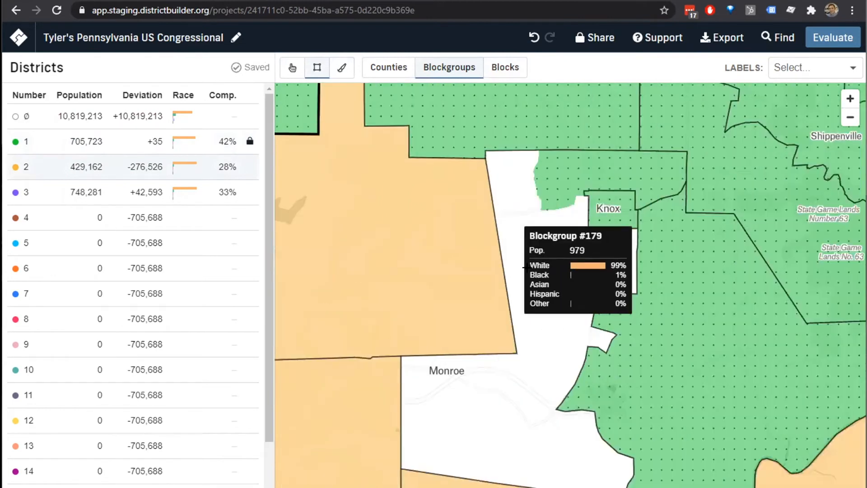
scroll(531, 274, up, 2)
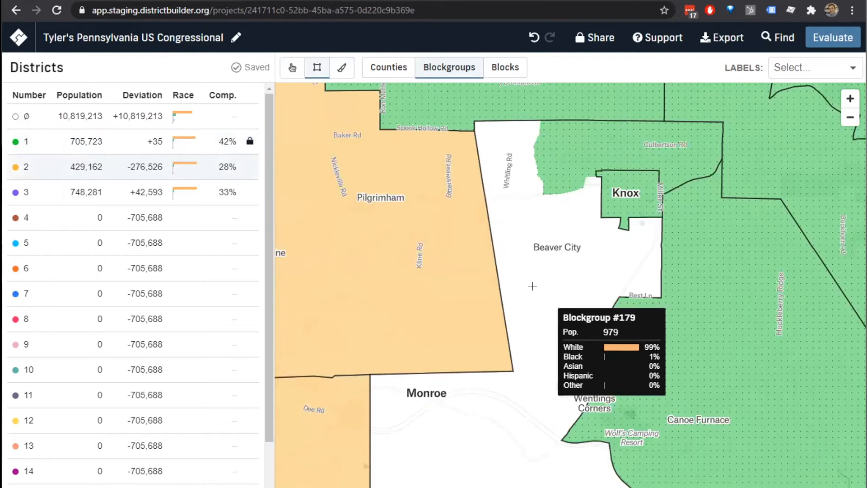
scroll(552, 199, down, 1)
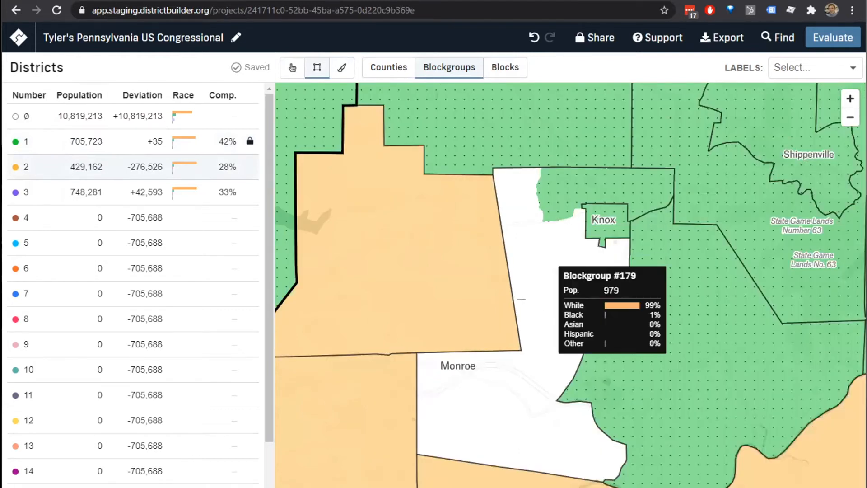
click(502, 66)
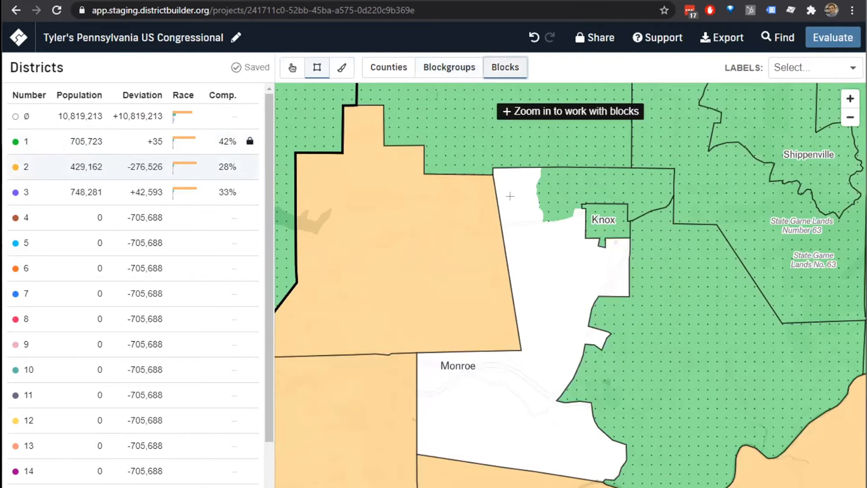
scroll(488, 122, up, 3)
drag(494, 121, 755, 440)
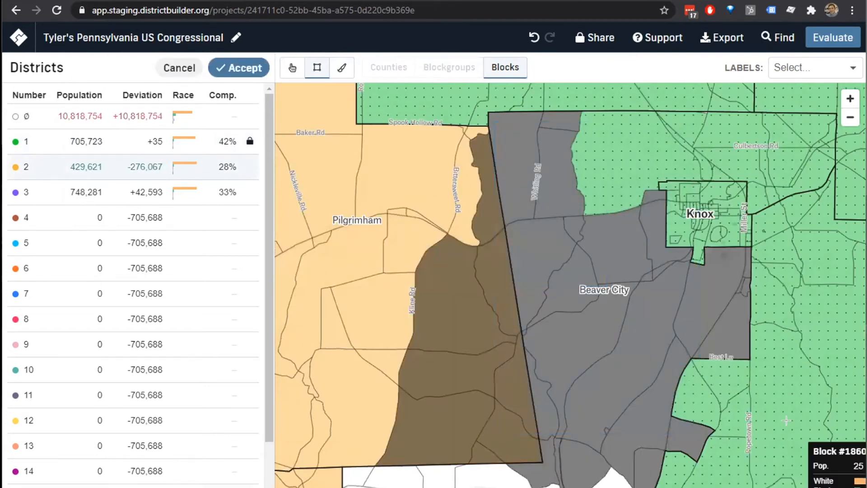
click(232, 68)
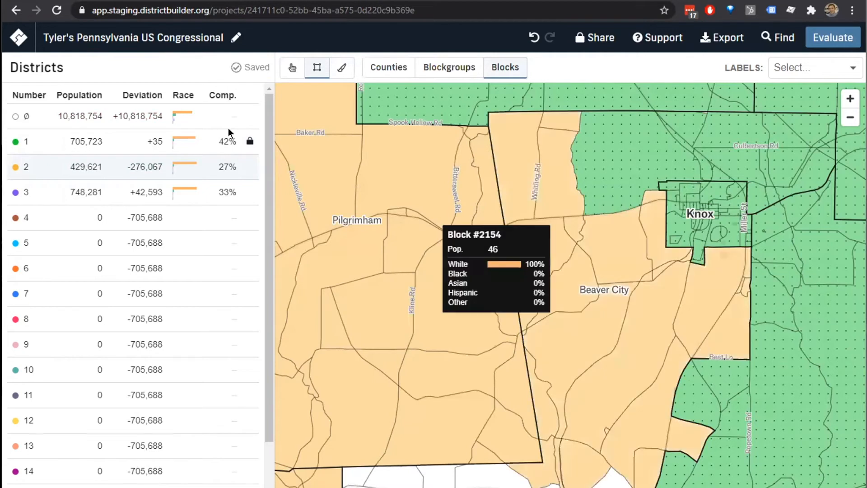
click(249, 142)
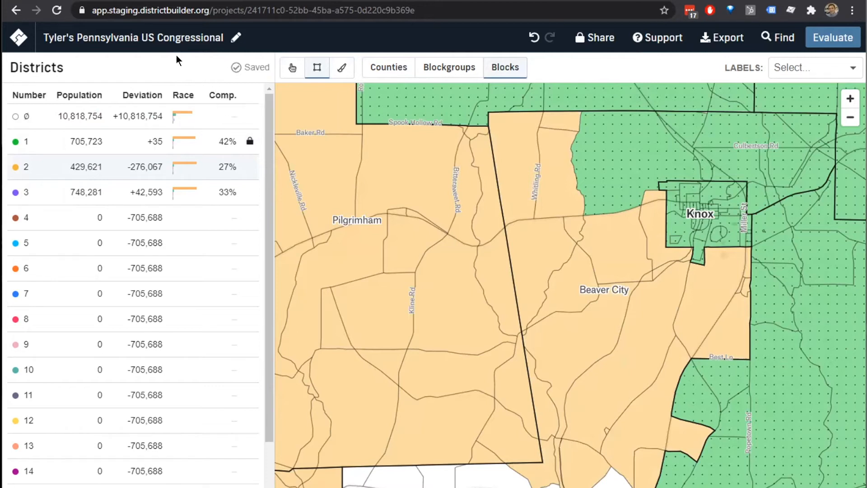
scroll(369, 205, down, 3)
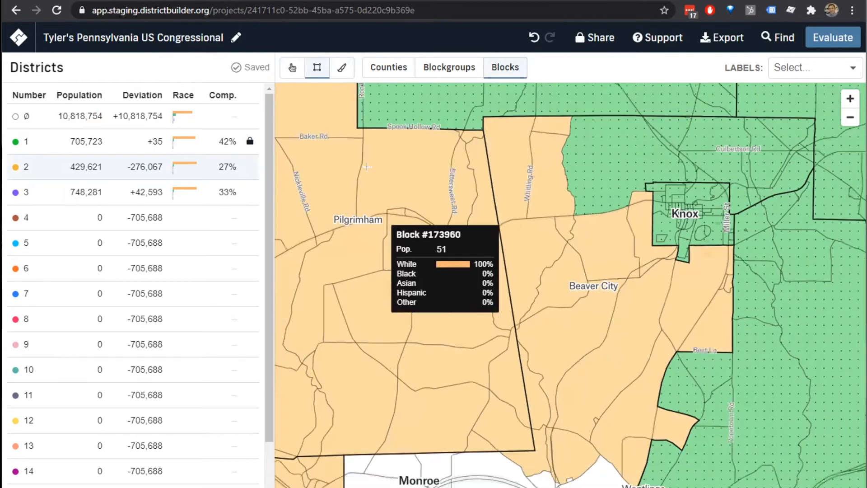
Assign the isolated unassigned block just south of Monroe to district 2, accept it, and check the district's contiguity warning.
scroll(410, 421, up, 3)
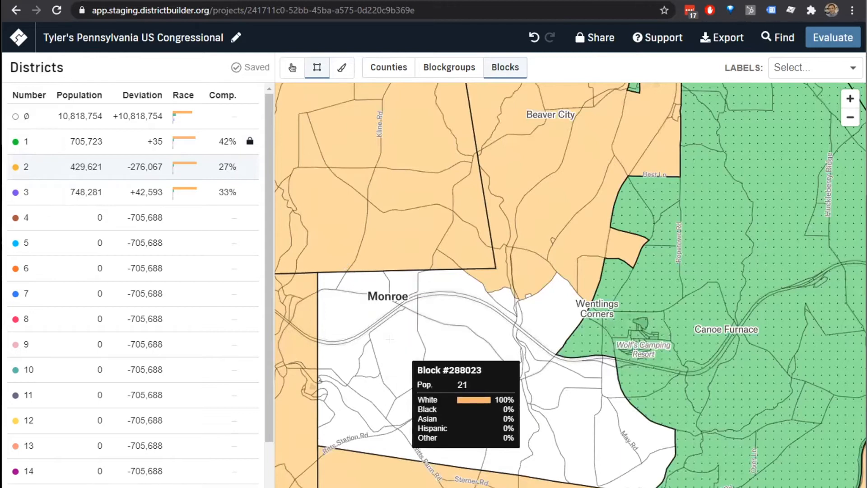
click(390, 338)
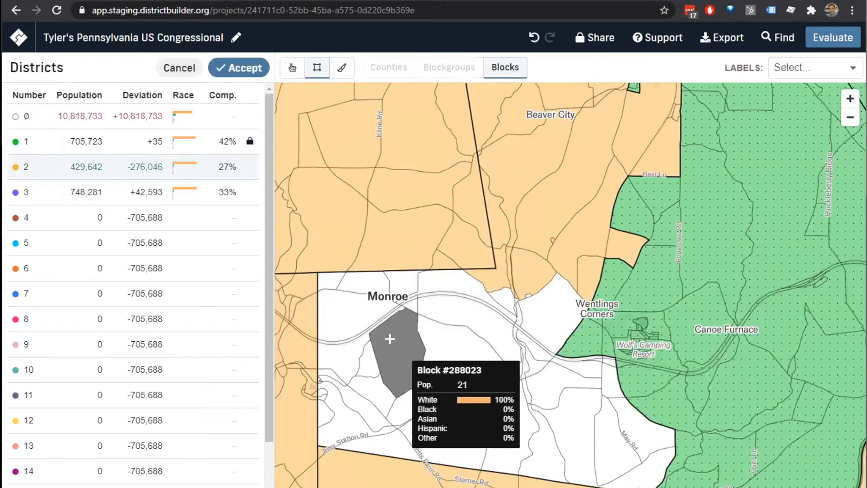
click(238, 76)
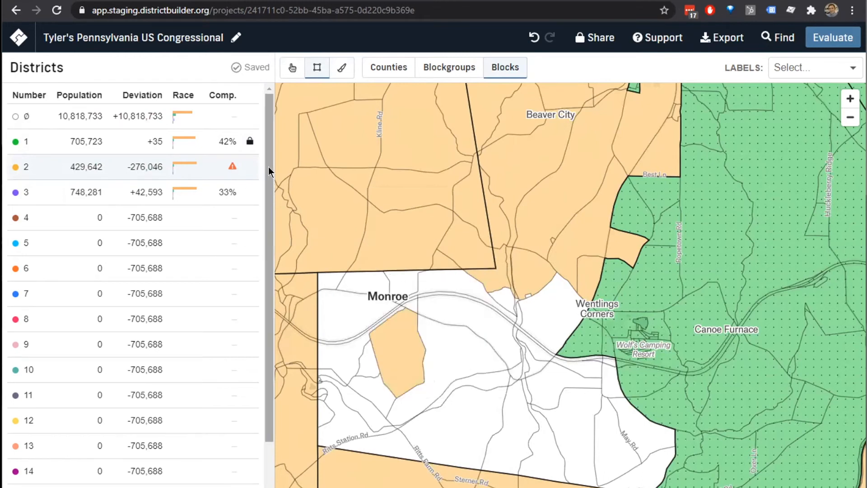
mouse_move(232, 167)
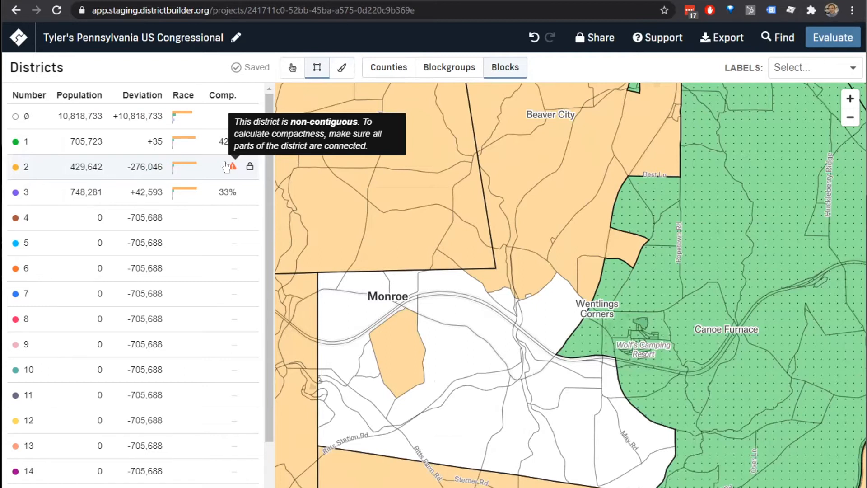
Examine district 2 from Monroe down to Pittsburgh's northern edge, Leechburg, Kittanning and Rural Valley for disconnected parts.
scroll(334, 350, down, 5)
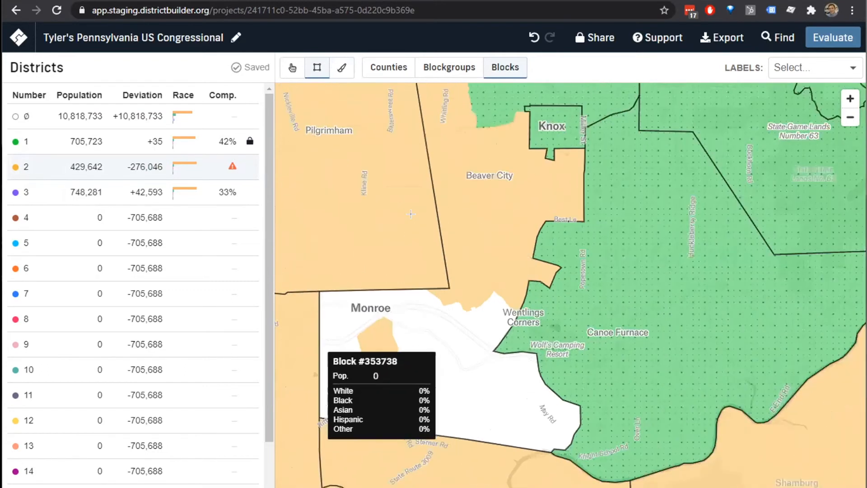
scroll(316, 338, down, 4)
click(292, 67)
drag(444, 221, 601, 74)
drag(515, 316, 537, 211)
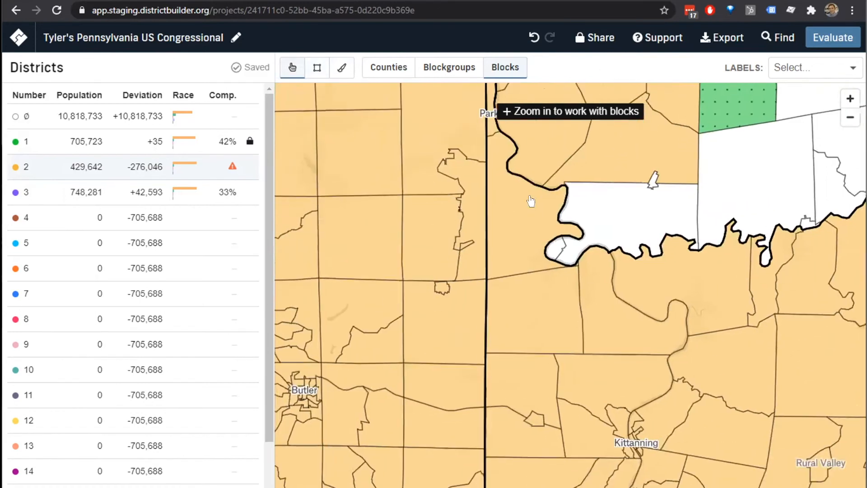
scroll(547, 200, down, 3)
scroll(549, 201, down, 2)
drag(368, 311, 456, 140)
scroll(436, 317, down, 3)
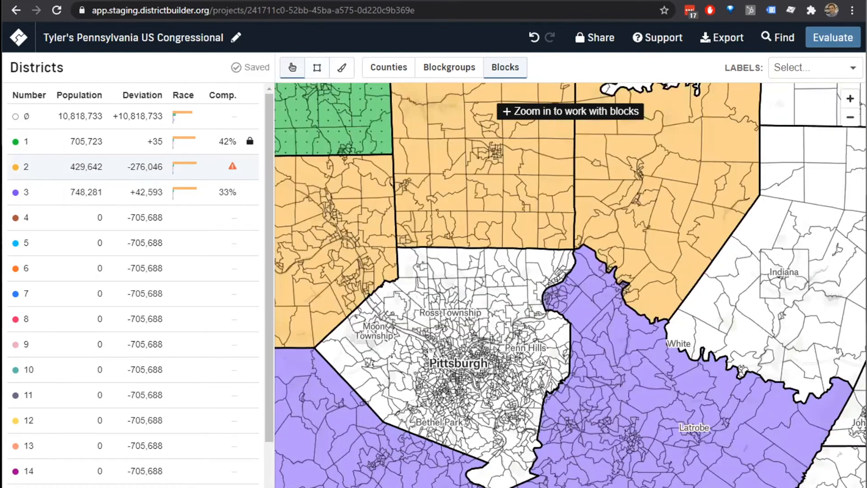
drag(391, 385, 405, 412)
scroll(424, 354, up, 4)
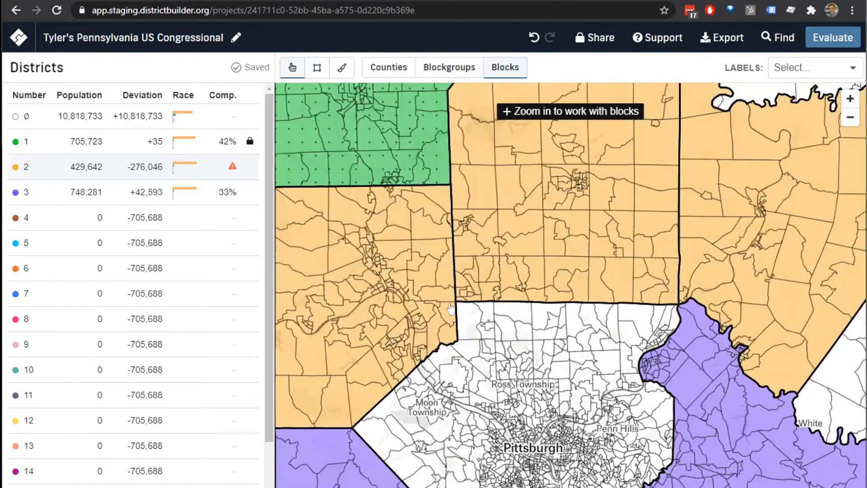
scroll(476, 296, up, 2)
scroll(611, 300, up, 2)
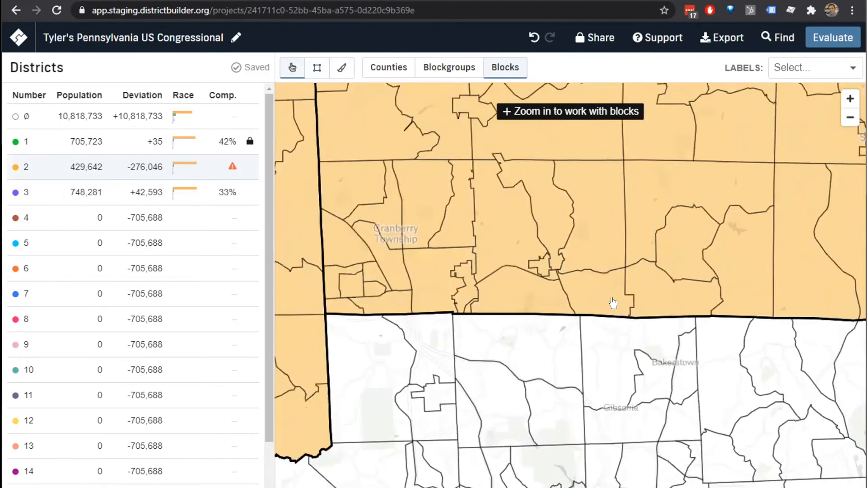
drag(549, 338, 368, 331)
drag(559, 304, 413, 332)
drag(510, 244, 235, 166)
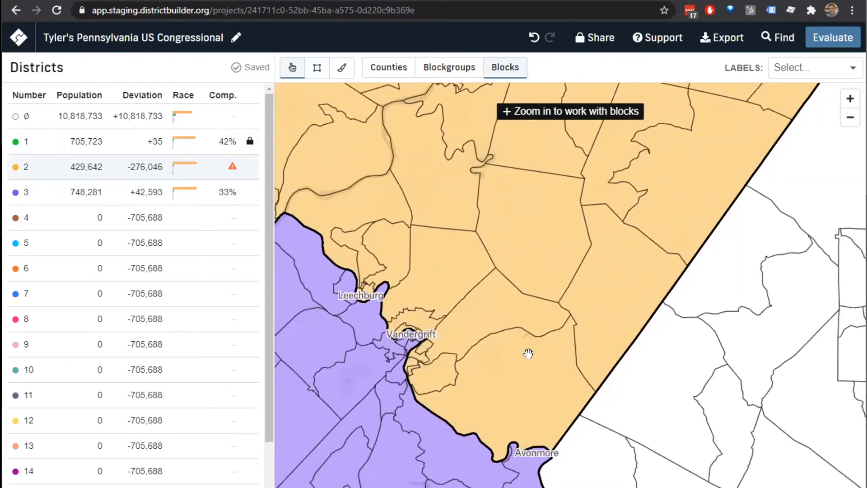
drag(670, 260, 560, 360)
drag(730, 244, 722, 342)
drag(555, 377, 632, 369)
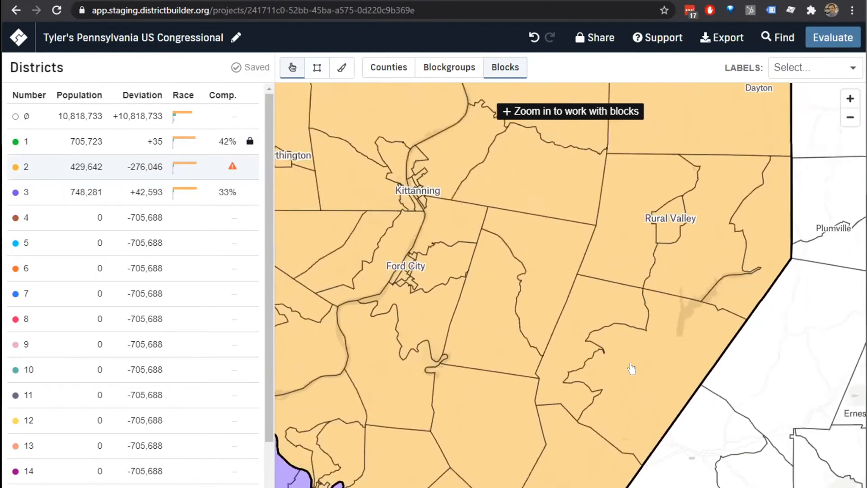
drag(613, 145, 628, 289)
drag(588, 475, 569, 408)
drag(595, 236, 551, 345)
drag(813, 149, 796, 85)
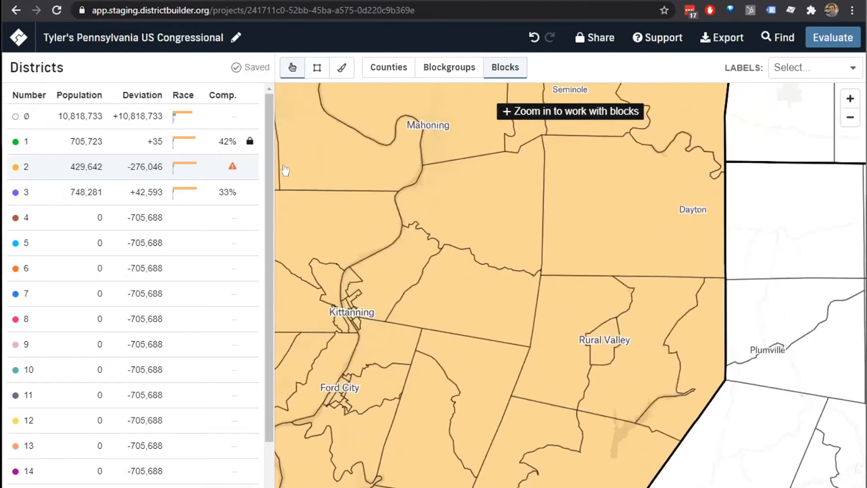
Find the non-contiguous areas of the map and step through both results to the isolated block near Monroe.
click(776, 38)
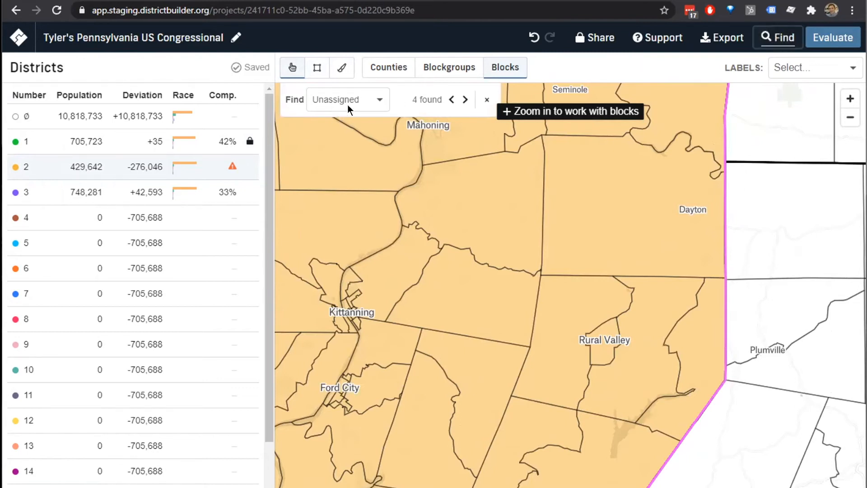
click(369, 96)
click(346, 132)
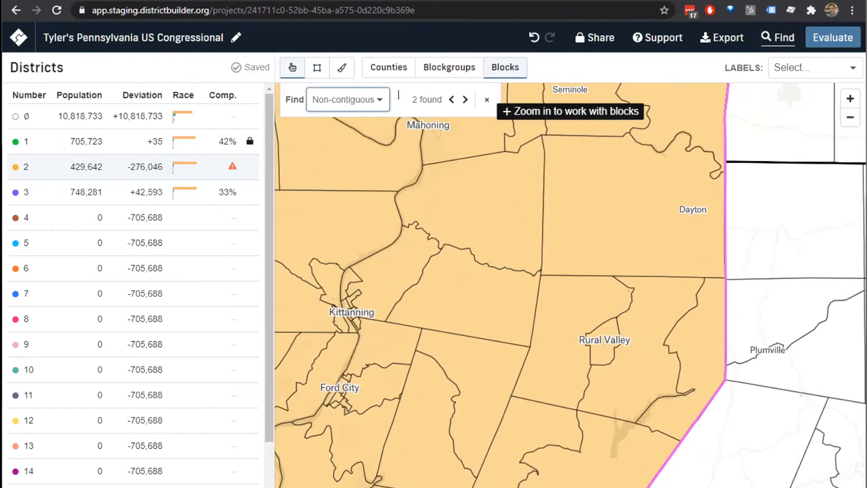
click(466, 98)
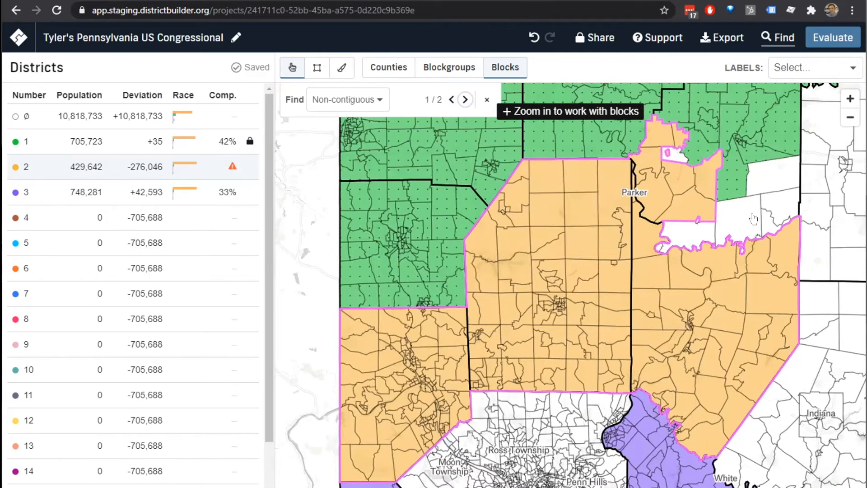
click(458, 95)
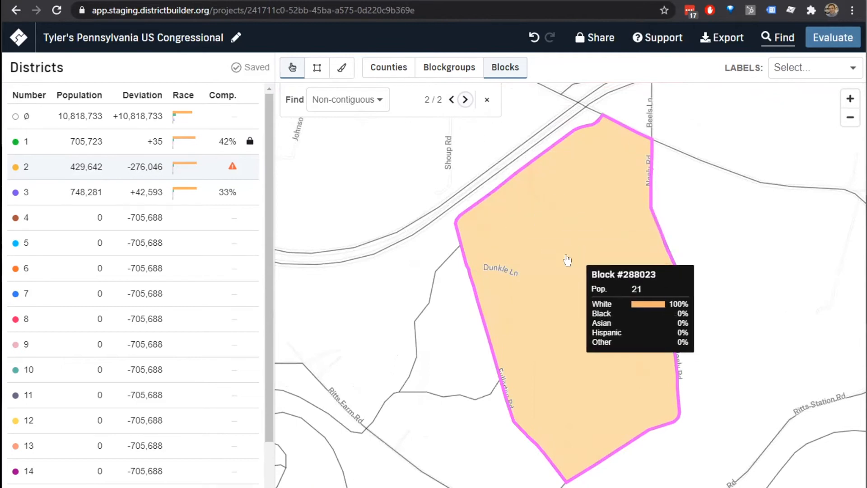
scroll(551, 249, down, 3)
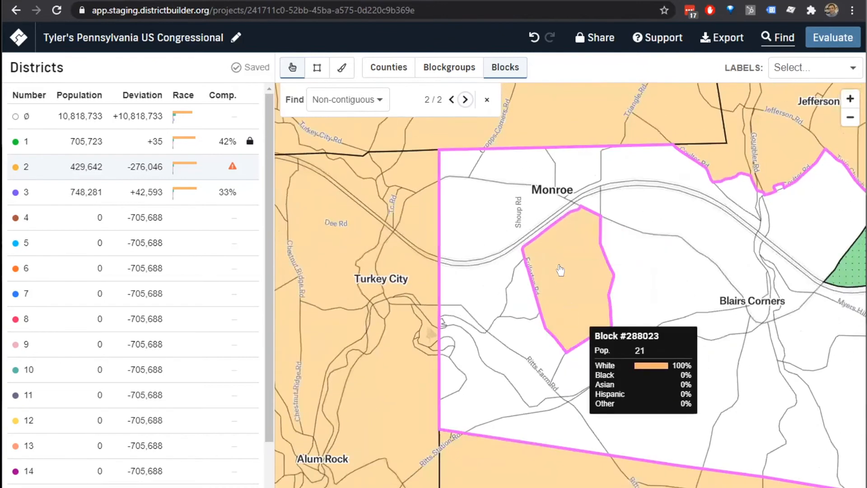
Assign the unassigned blocks surrounding the isolated block, from Turkey City to just west of Blairs Corners, to district 2 and accept.
click(317, 69)
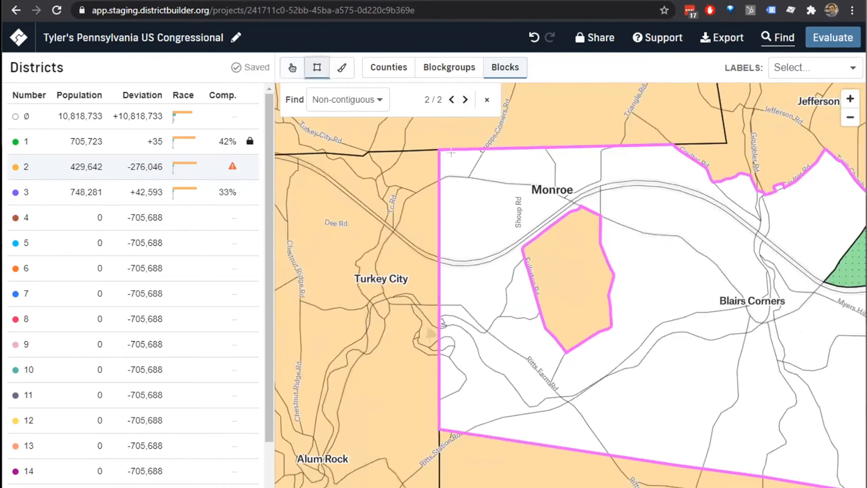
drag(423, 145, 506, 346)
drag(561, 427, 651, 468)
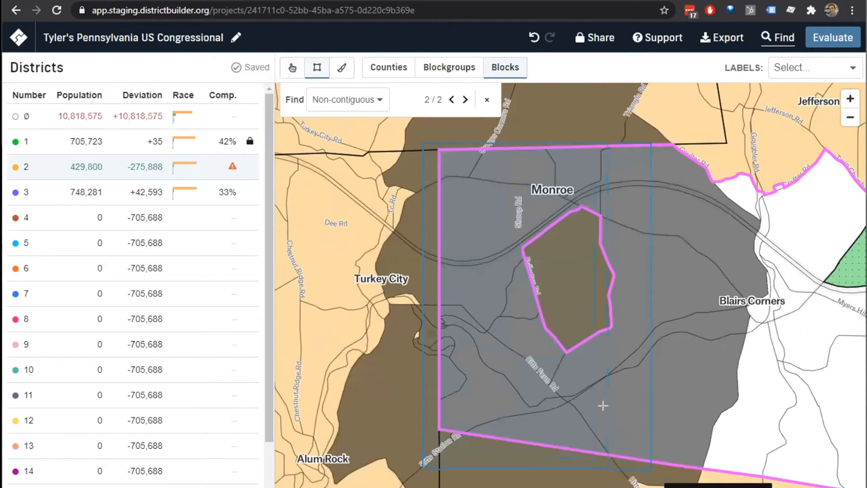
click(246, 68)
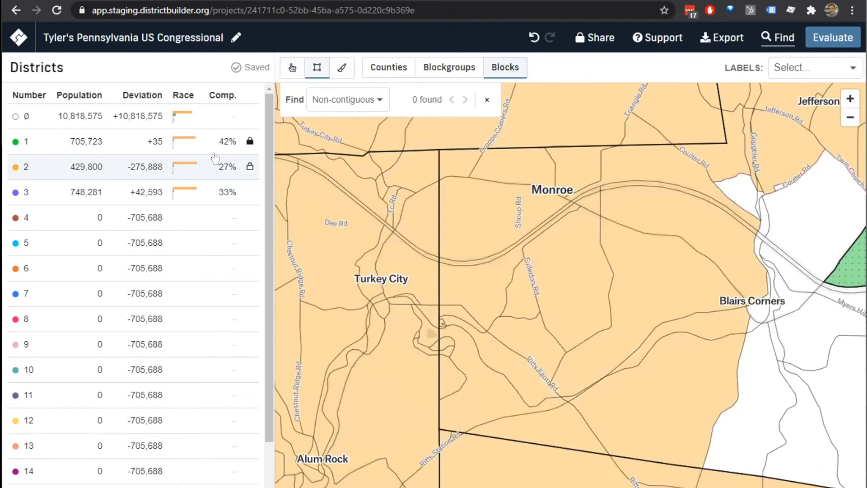
Assign the remaining unassigned blocks around Blairs Corners, up to the district 1 border at Wentlings Corners, to district 2 and accept.
scroll(498, 277, down, 2)
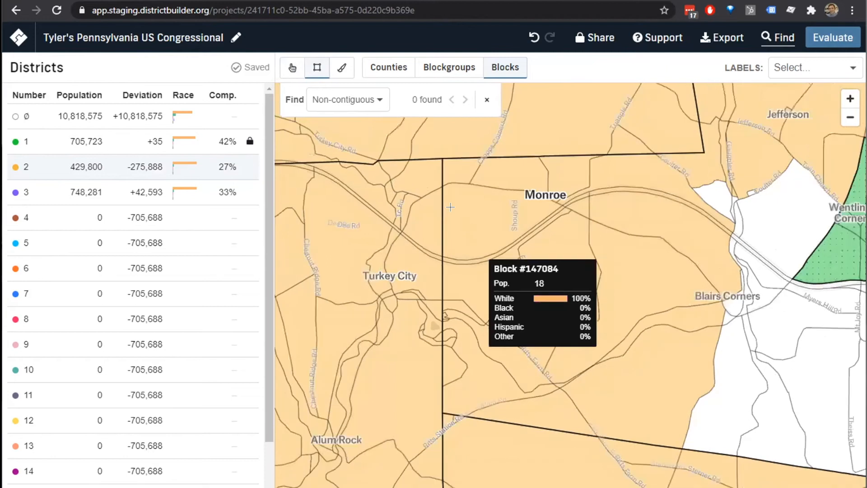
drag(600, 226, 853, 470)
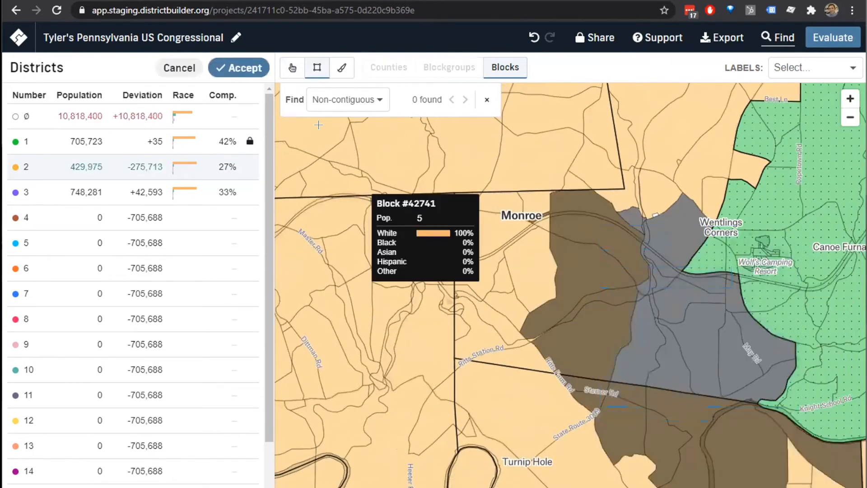
click(232, 67)
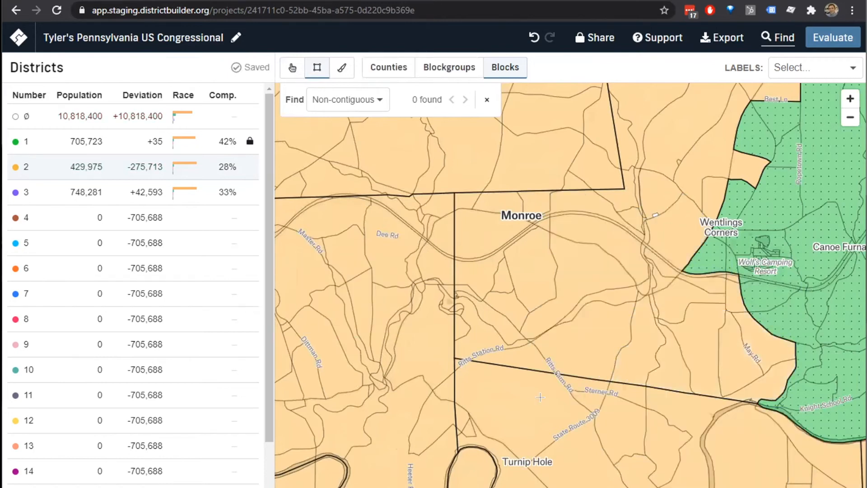
Make district 4 the active district at county level, and lock districts 2 and 3.
scroll(604, 333, down, 3)
scroll(451, 187, down, 3)
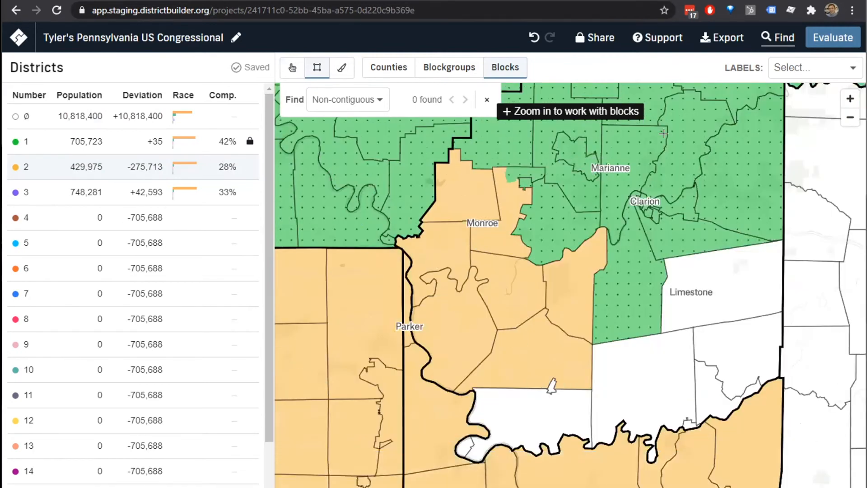
scroll(479, 159, down, 3)
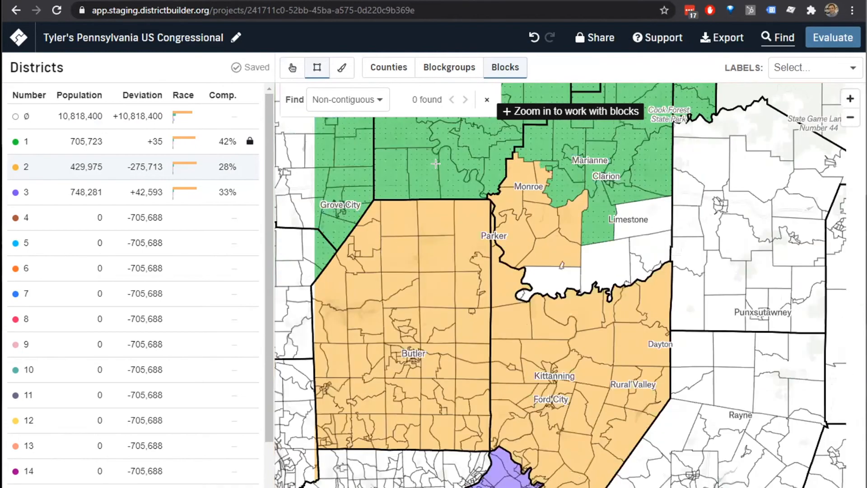
scroll(435, 164, down, 5)
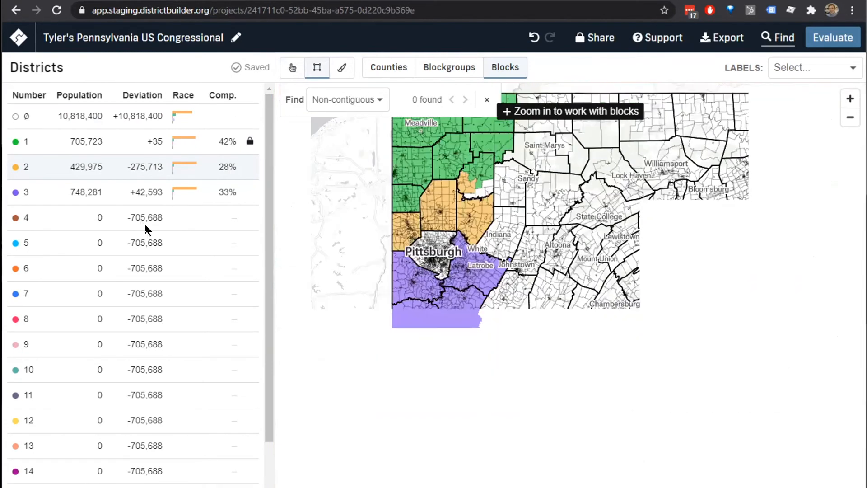
click(145, 223)
click(387, 67)
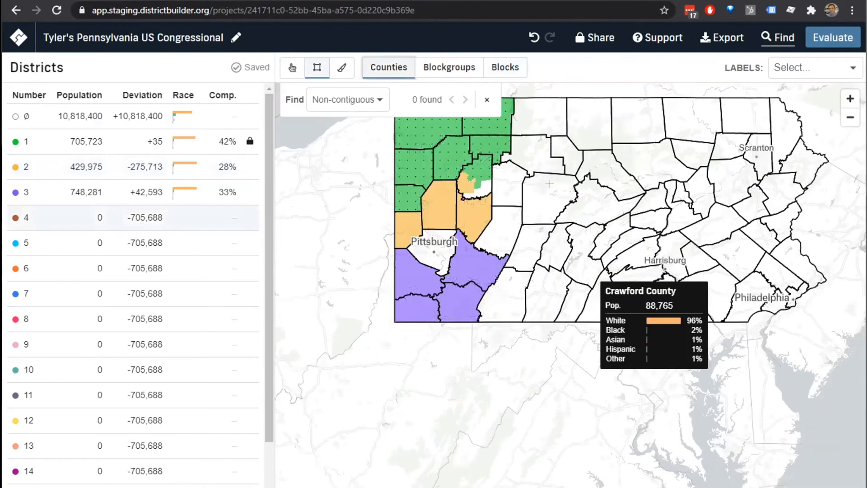
click(249, 167)
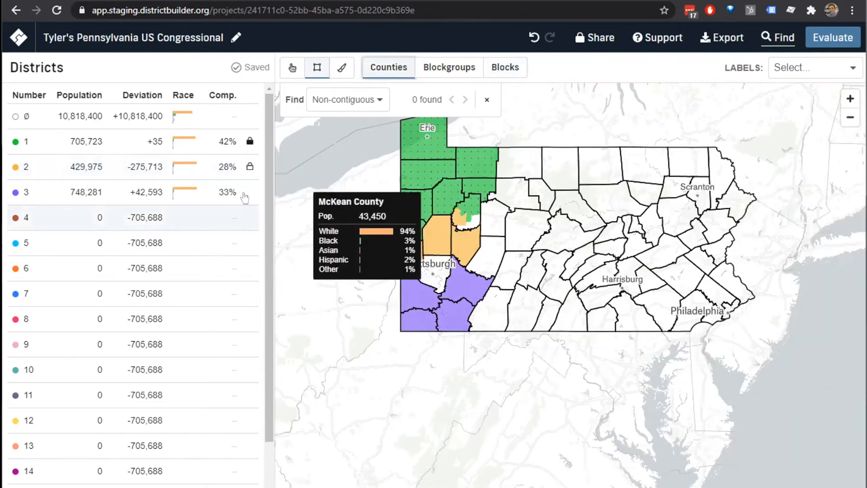
click(249, 192)
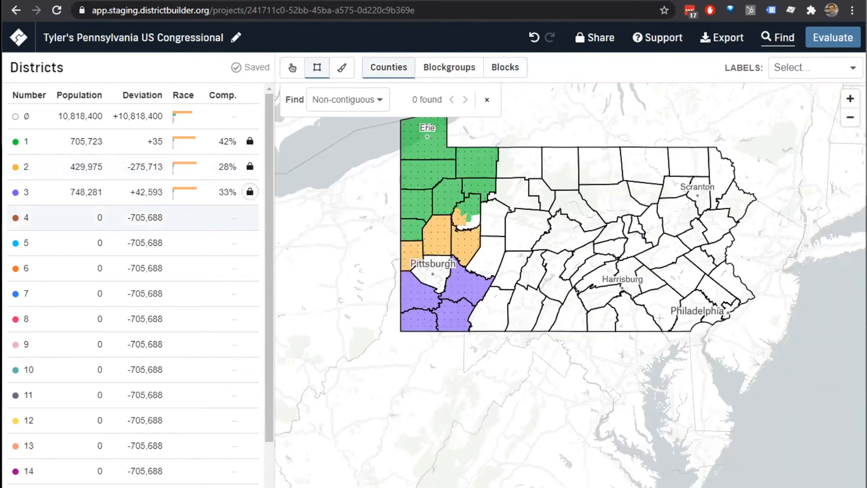
Assign all remaining unlocked areas of the state, including Allegheny County, to district 4 and accept.
drag(765, 336, 154, 198)
click(239, 68)
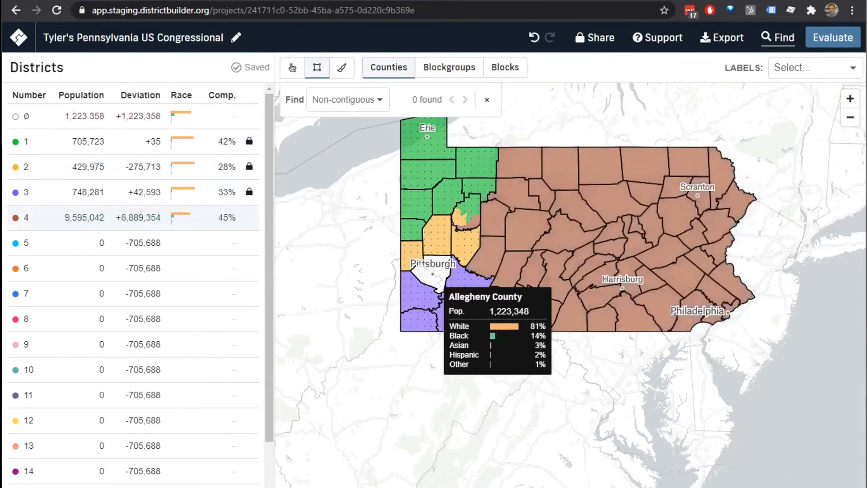
click(419, 267)
click(215, 75)
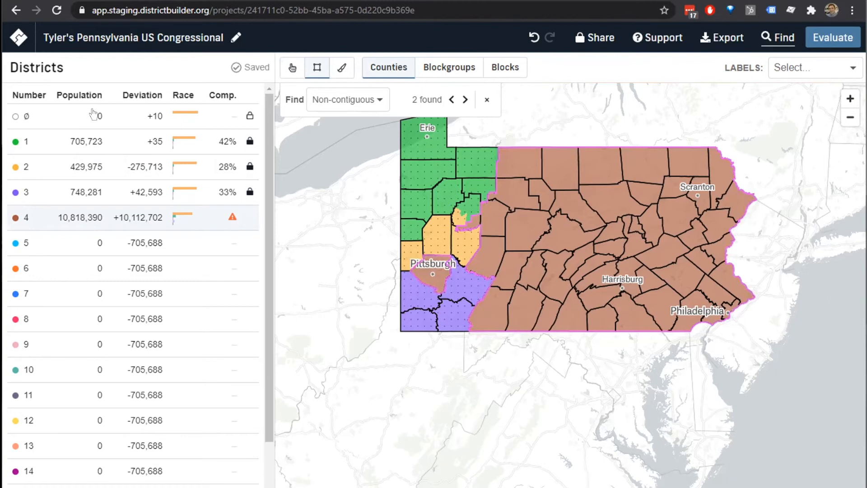
Search the map for unassigned areas instead of non-contiguous ones, go to the first result and switch to block level.
scroll(530, 259, up, 1)
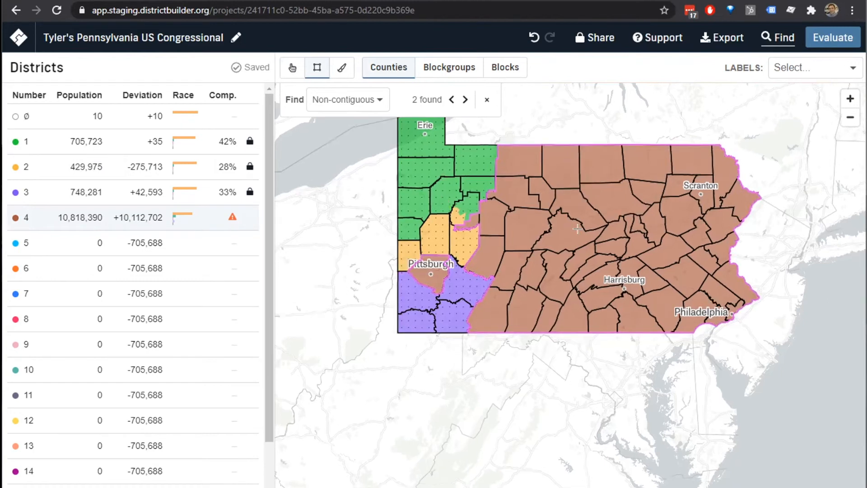
scroll(493, 231, up, 7)
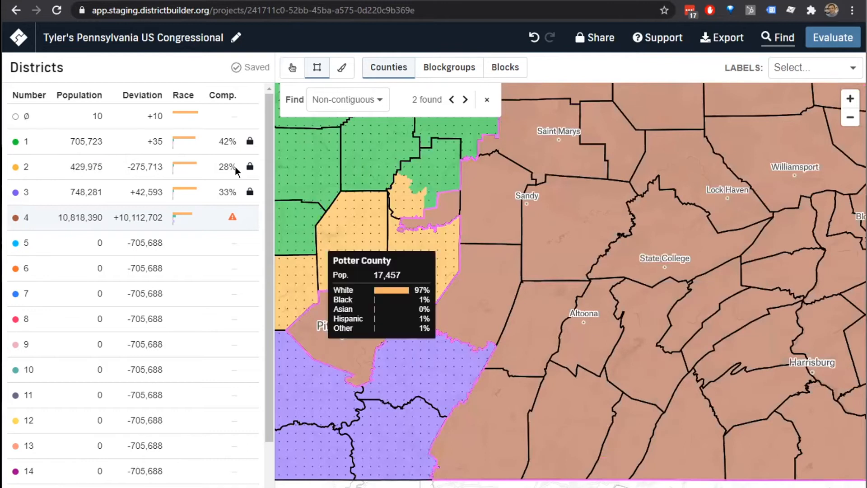
click(292, 68)
drag(449, 275, 713, 276)
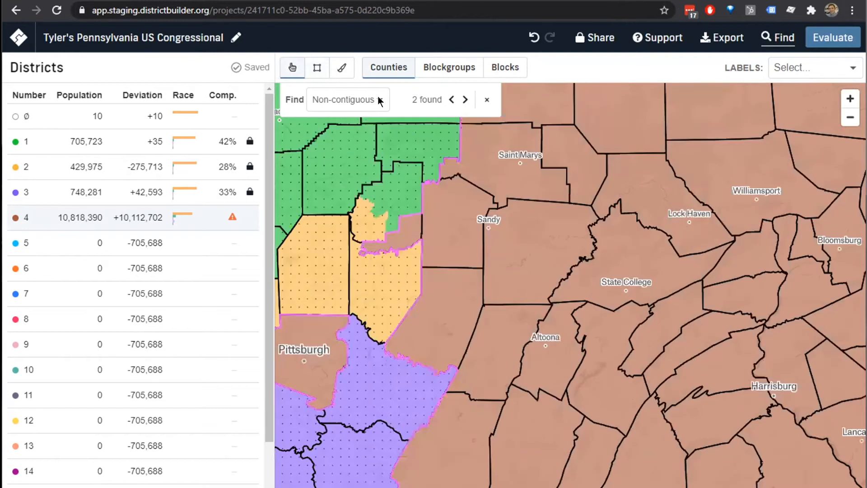
click(378, 97)
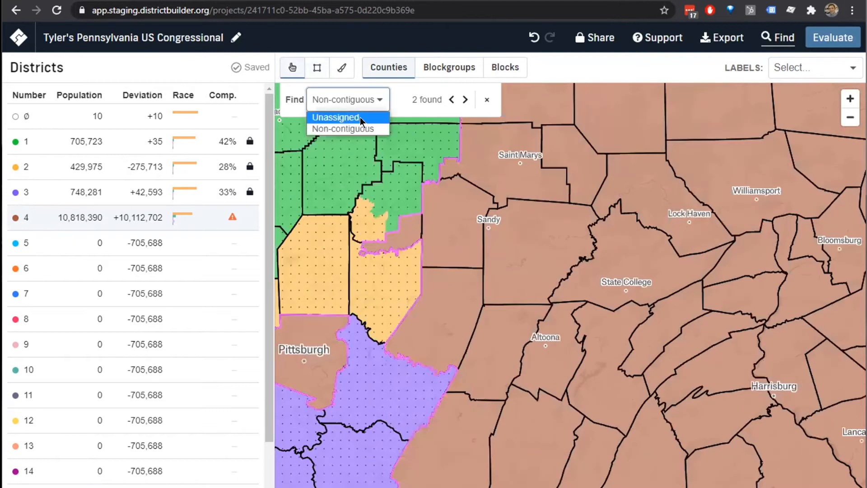
click(357, 115)
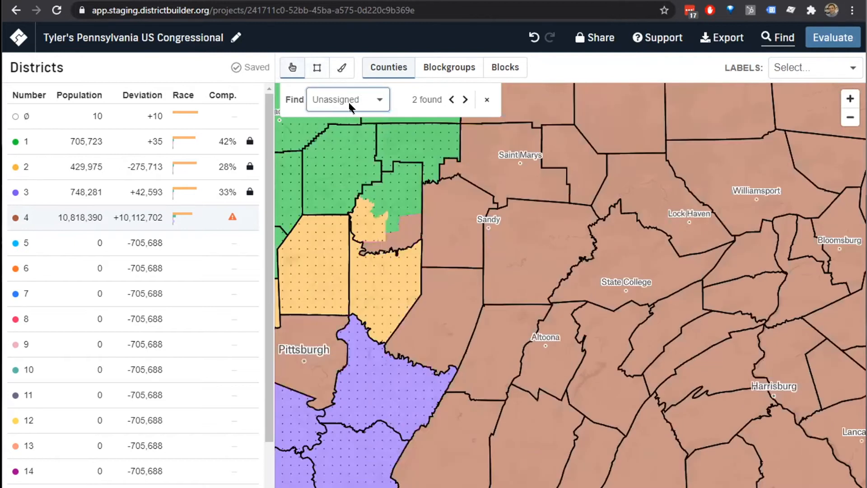
click(461, 98)
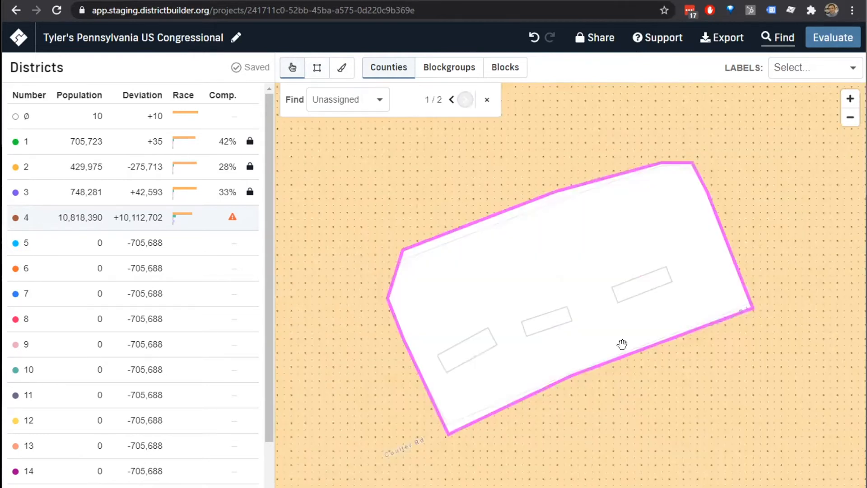
scroll(539, 340, down, 3)
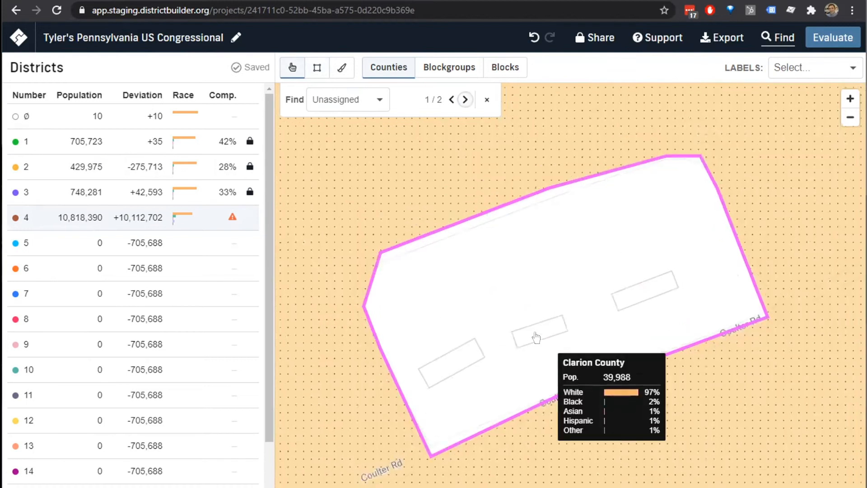
scroll(567, 290, down, 5)
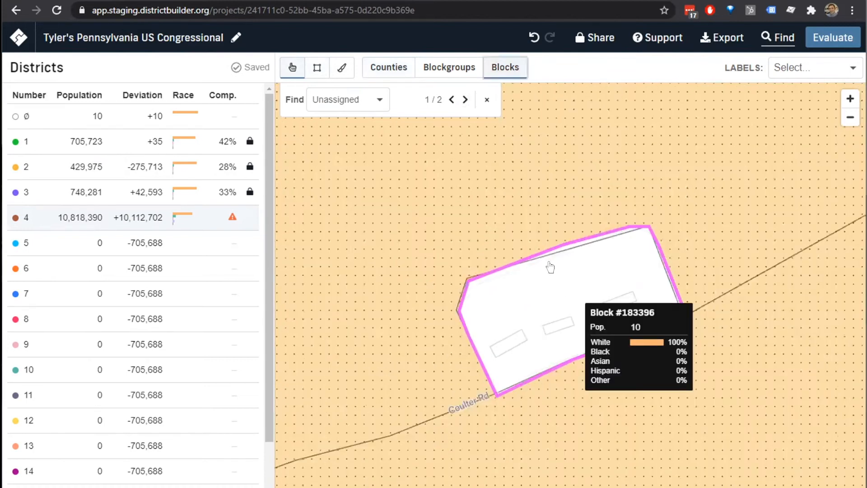
Go to the second unassigned area, the narrow block beside Bus-Mong Rd, assign it to district 1 and accept.
click(467, 99)
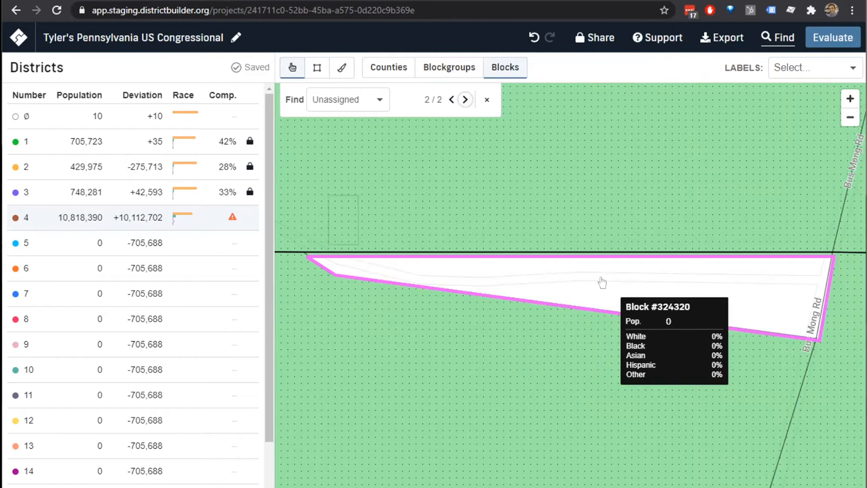
click(115, 144)
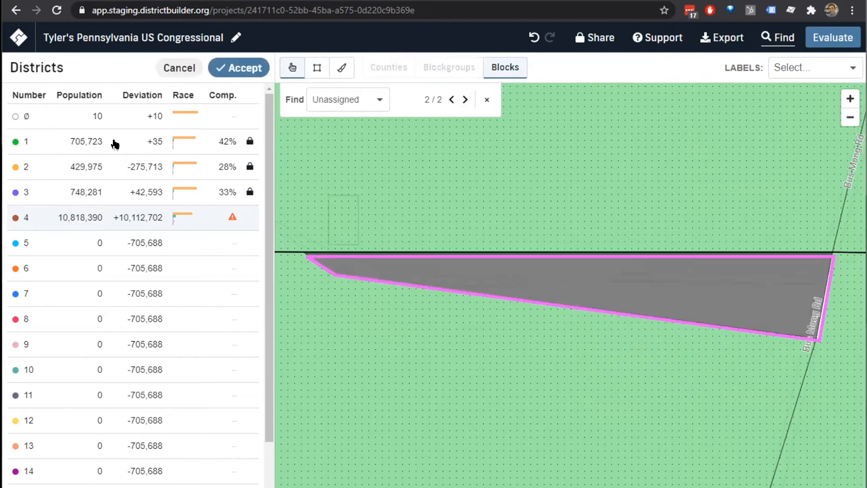
click(258, 68)
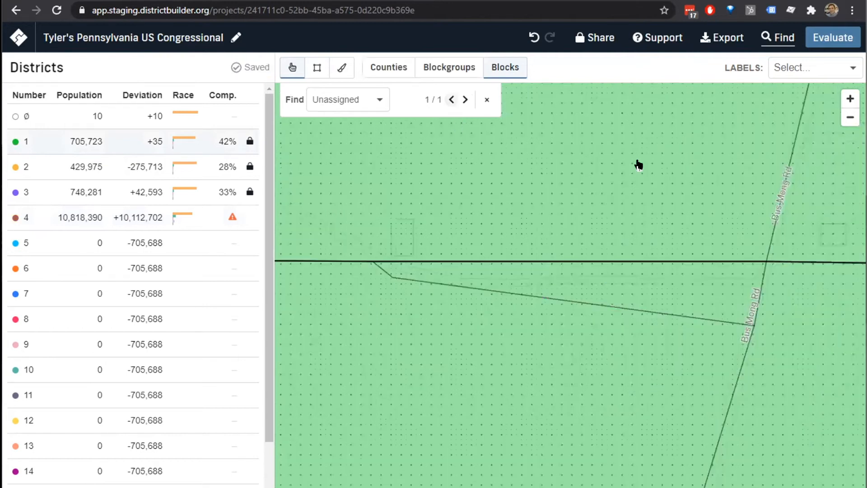
Assign the remaining unassigned block along Coulter Rd, northeast of Blairs Corners, to district 2 and accept.
scroll(598, 197, down, 10)
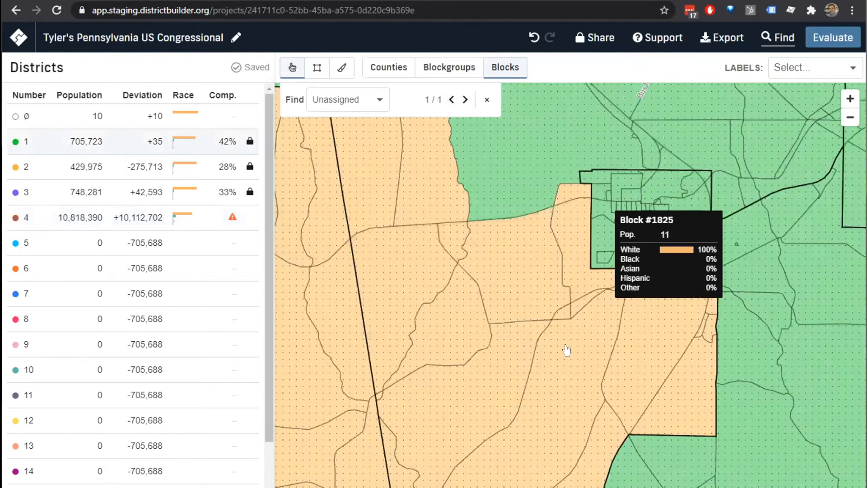
scroll(560, 311, up, 10)
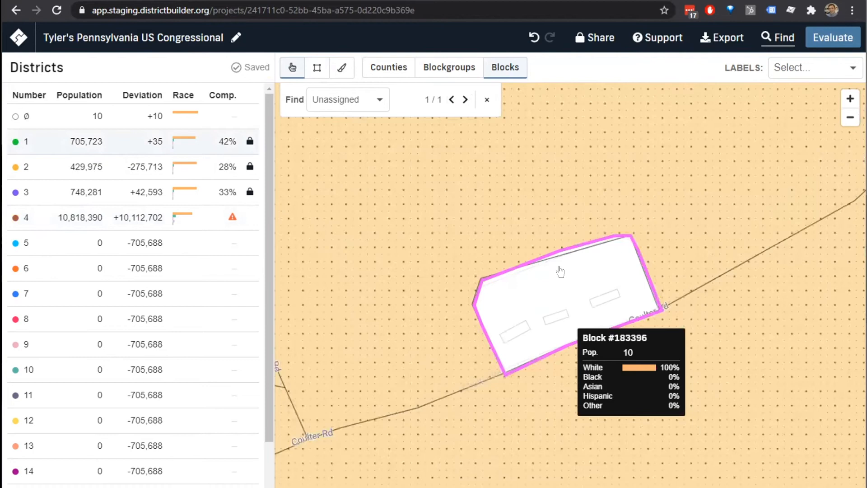
scroll(560, 272, up, 3)
click(560, 270)
click(315, 64)
drag(345, 141, 807, 412)
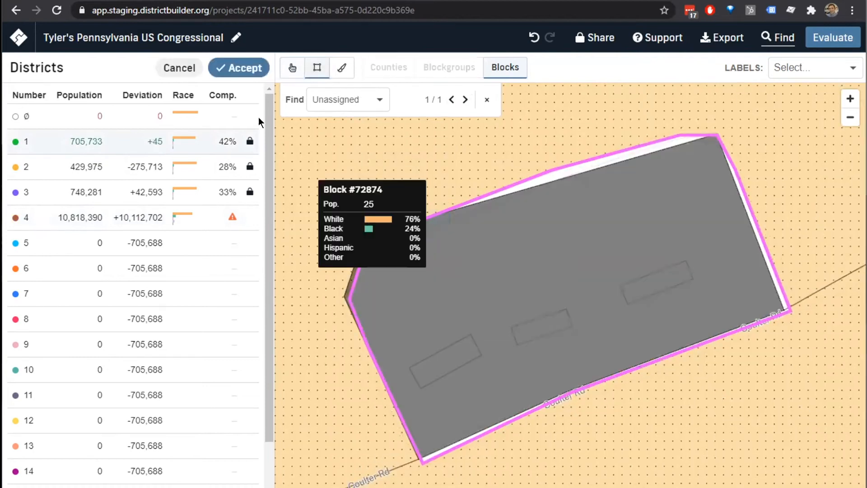
click(244, 58)
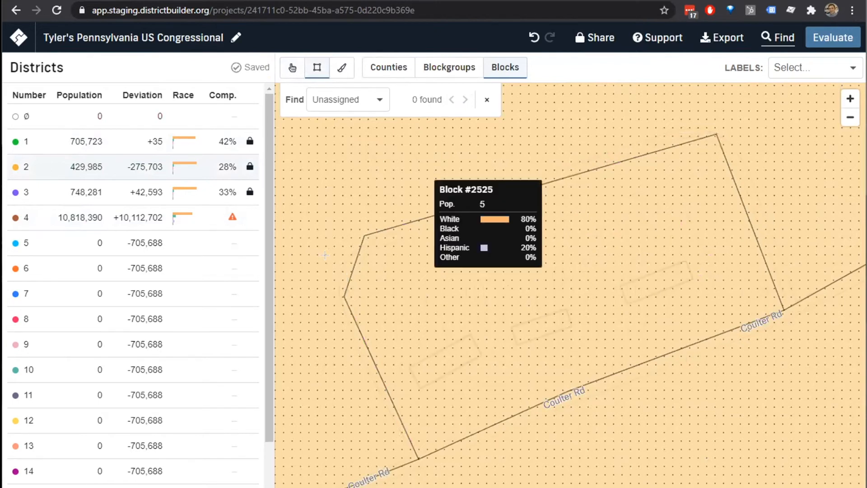
Return to county level and examine the district assignments across the whole state.
scroll(398, 235, down, 2)
scroll(397, 234, down, 3)
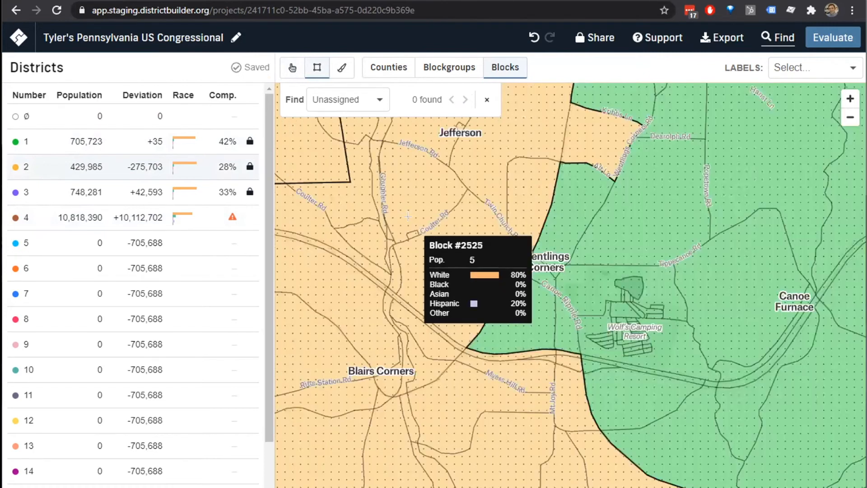
scroll(408, 216, down, 3)
scroll(407, 216, down, 2)
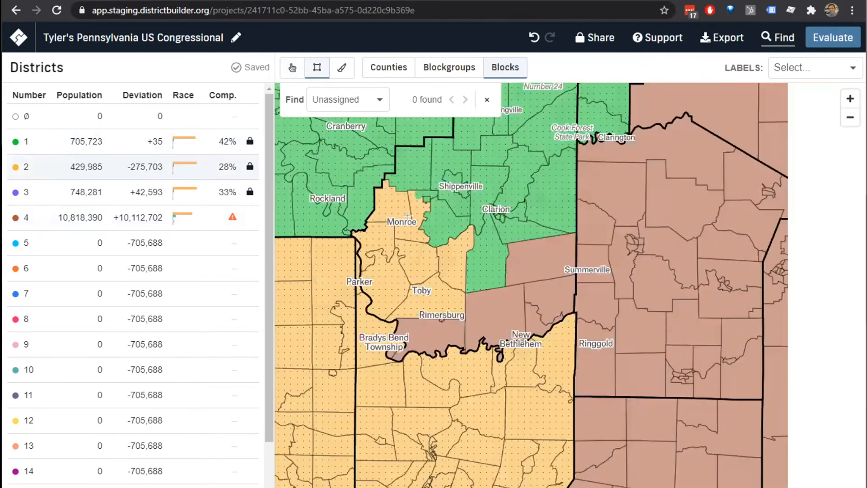
scroll(407, 216, down, 2)
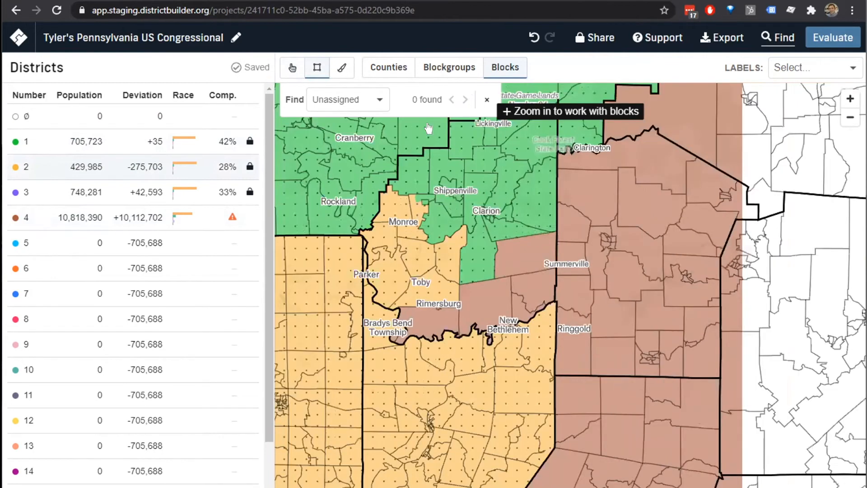
scroll(418, 282, down, 2)
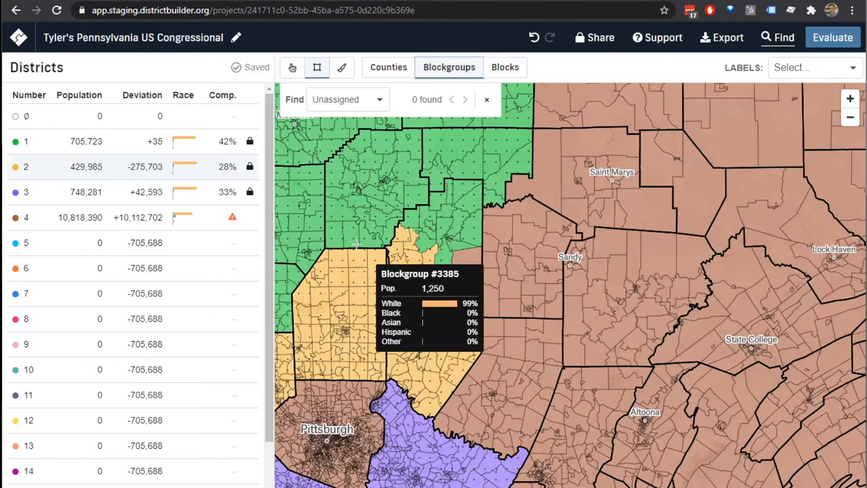
click(377, 57)
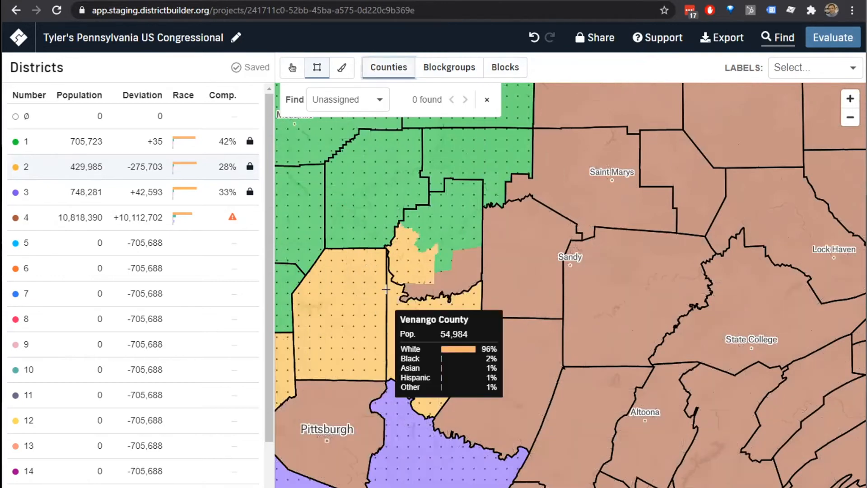
scroll(385, 287, down, 3)
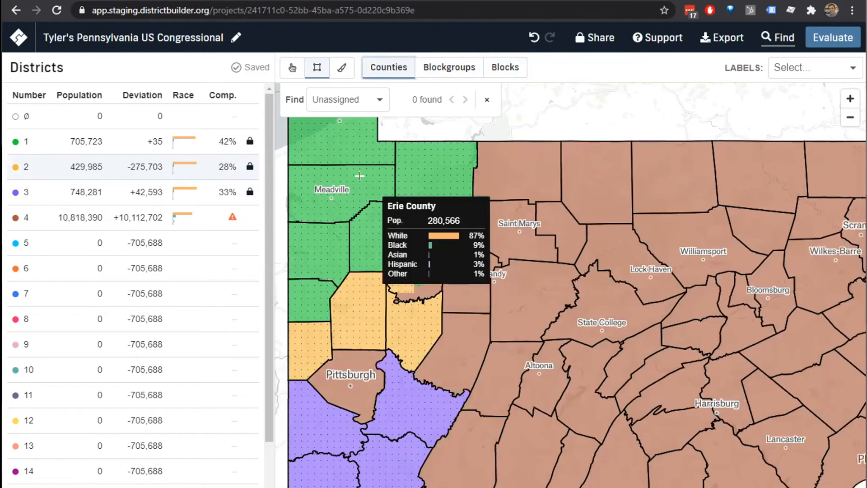
scroll(360, 186, down, 3)
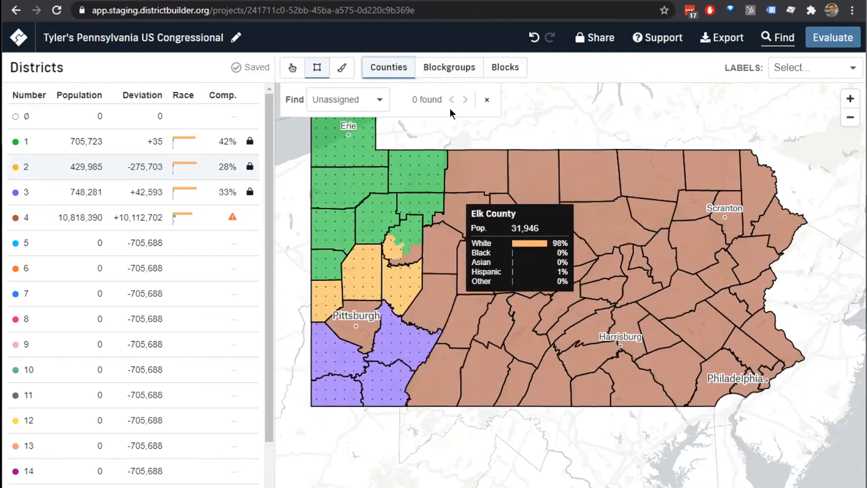
click(292, 68)
drag(448, 133, 445, 173)
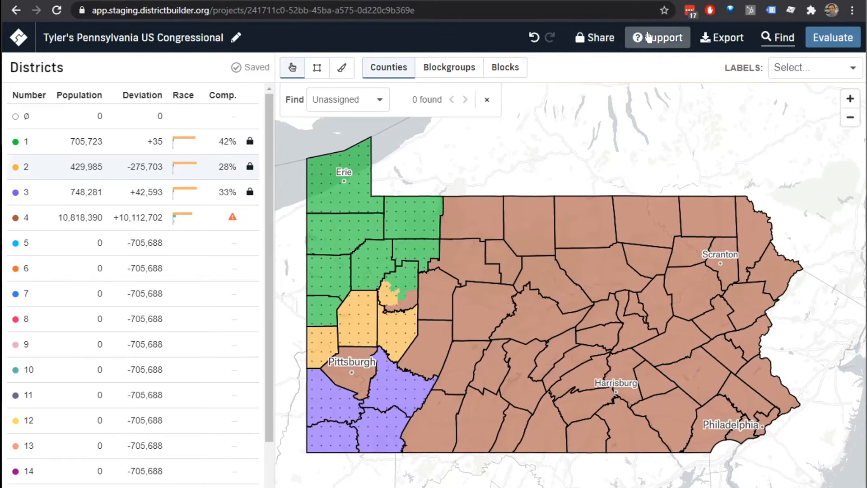
Set the map's sharing to Only share with link and copy its shareable link.
click(591, 36)
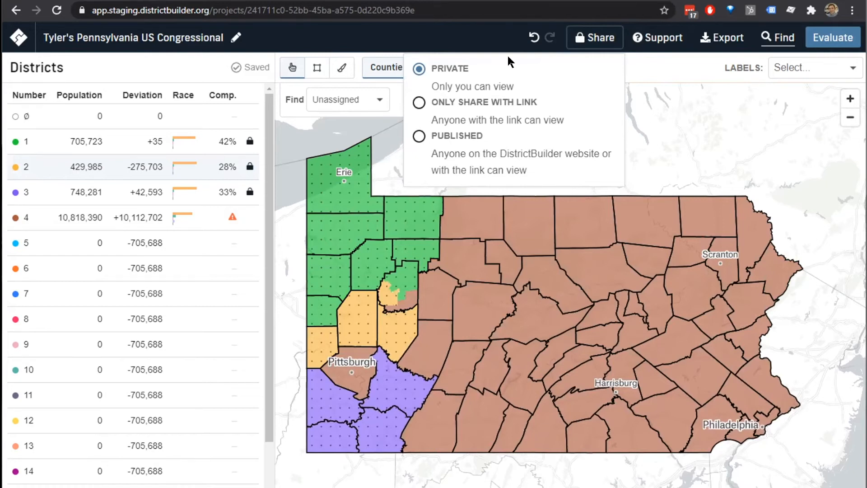
click(477, 98)
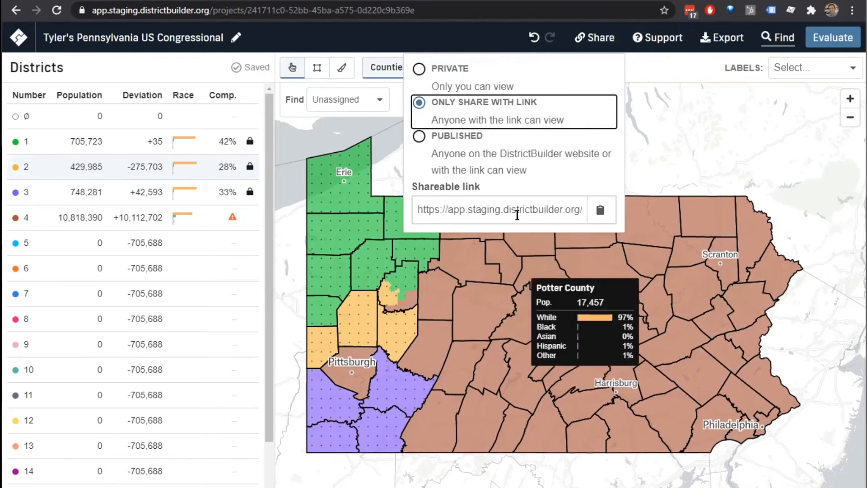
click(478, 204)
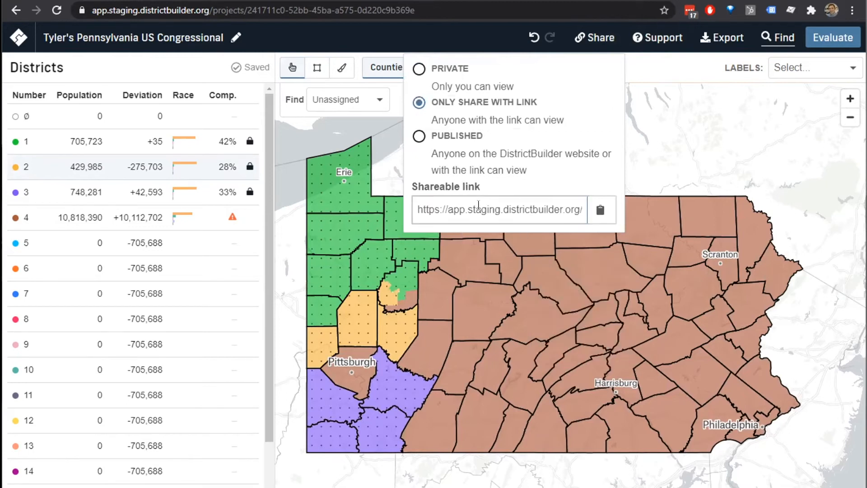
click(592, 208)
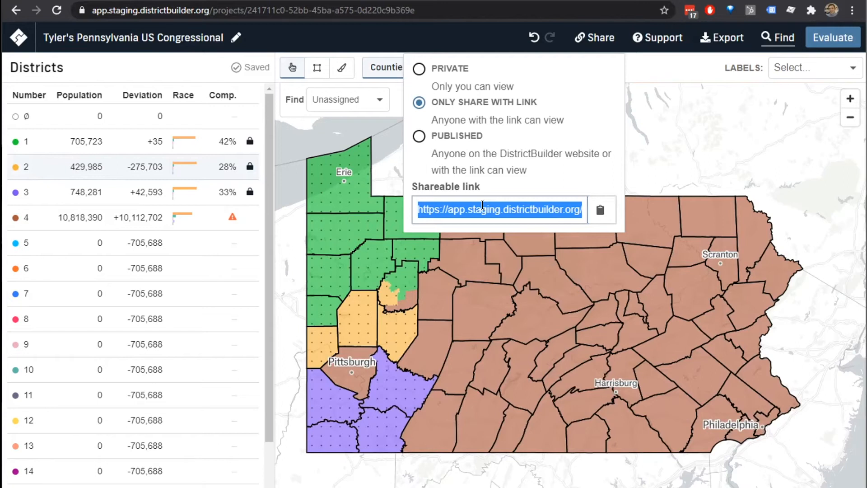
Change the map's visibility to Published and close the sharing options.
click(418, 136)
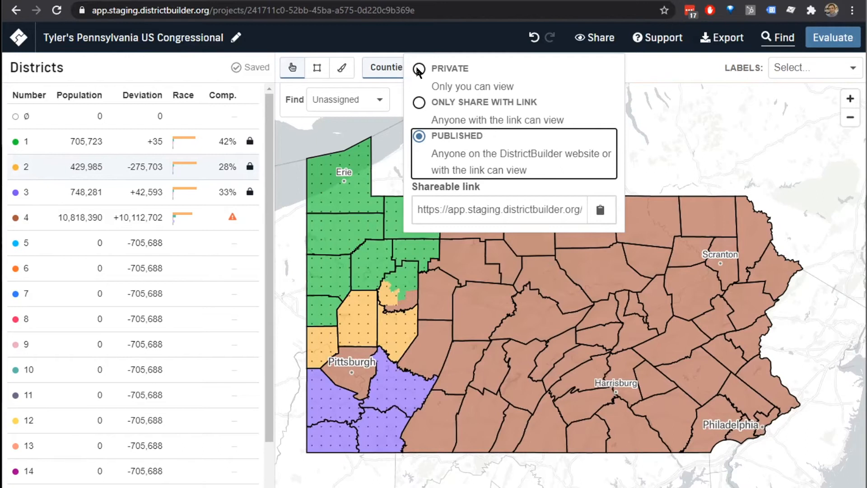
click(428, 41)
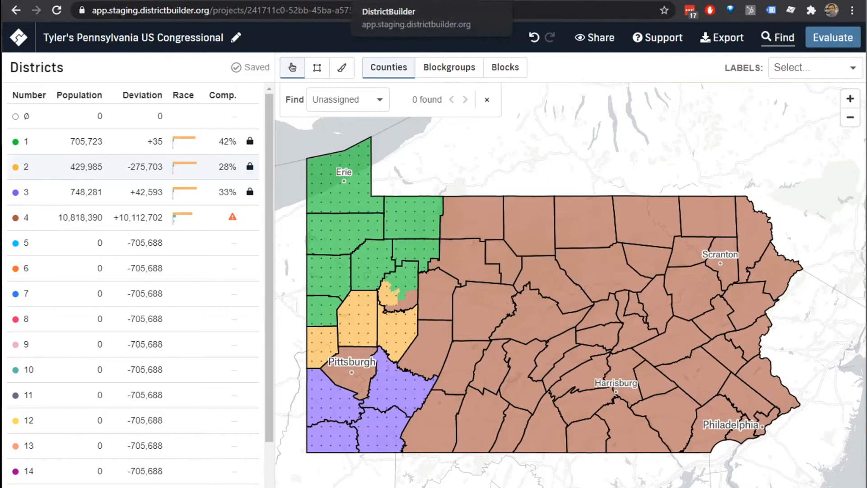
click(397, 0)
click(316, 0)
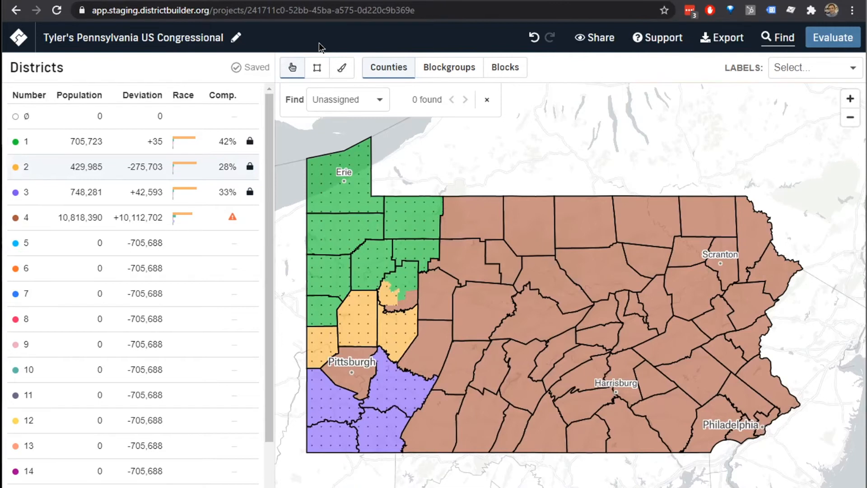
Return to the maps overview, start a map import, upload the block equivalency CSV file and check the detected state.
click(21, 36)
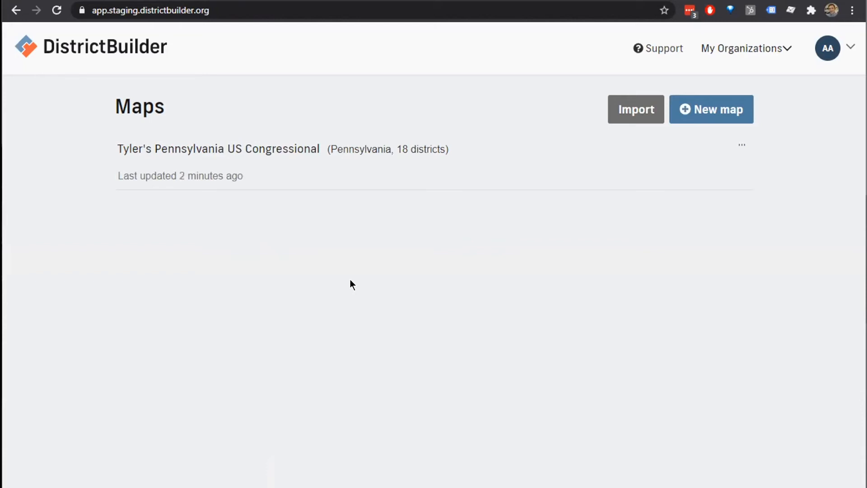
click(622, 112)
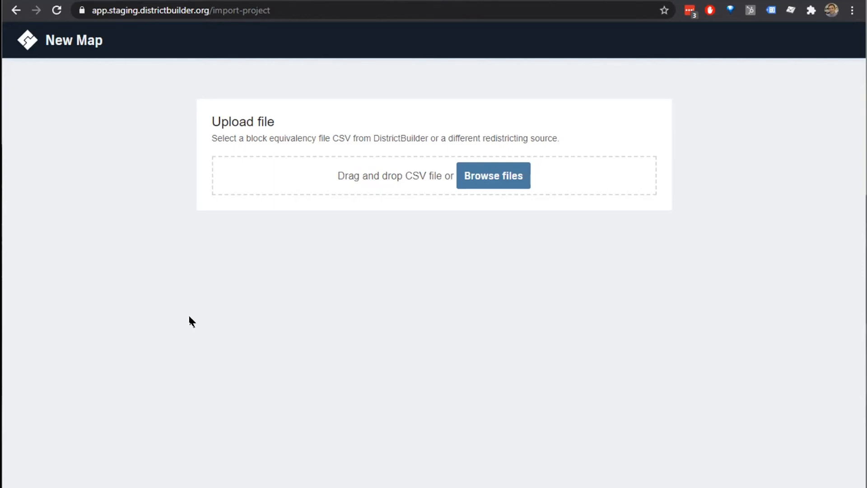
drag(387, 177, 379, 174)
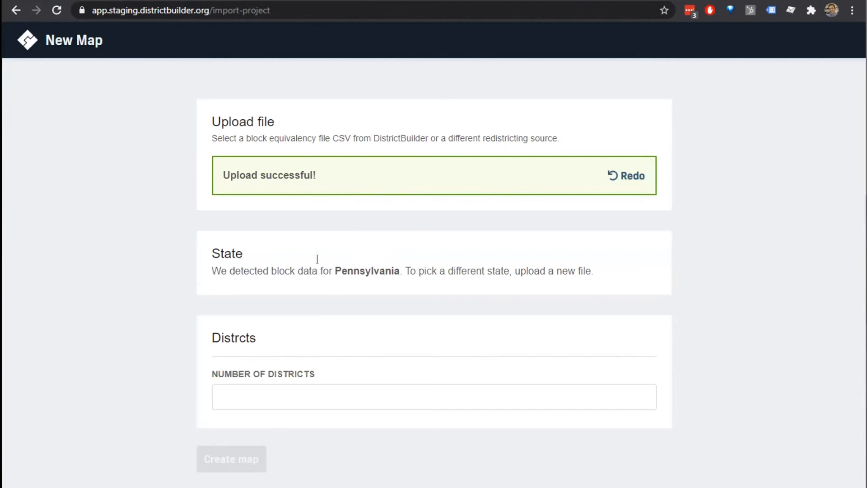
drag(335, 270, 389, 269)
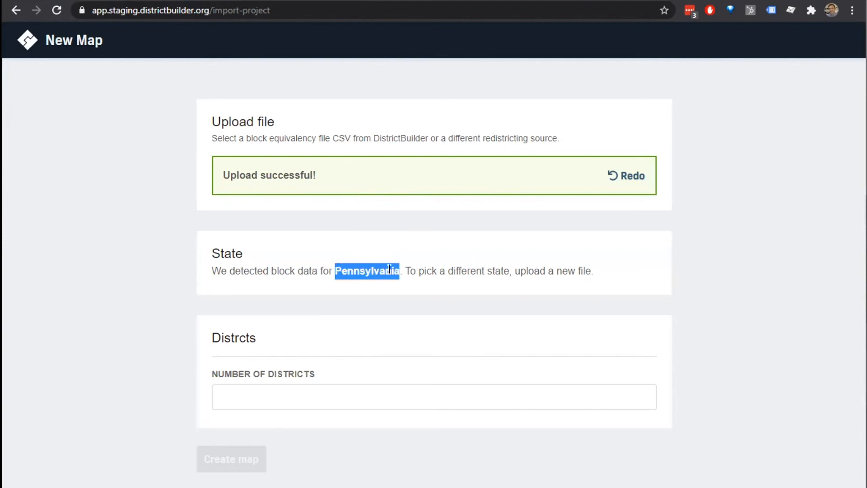
click(397, 278)
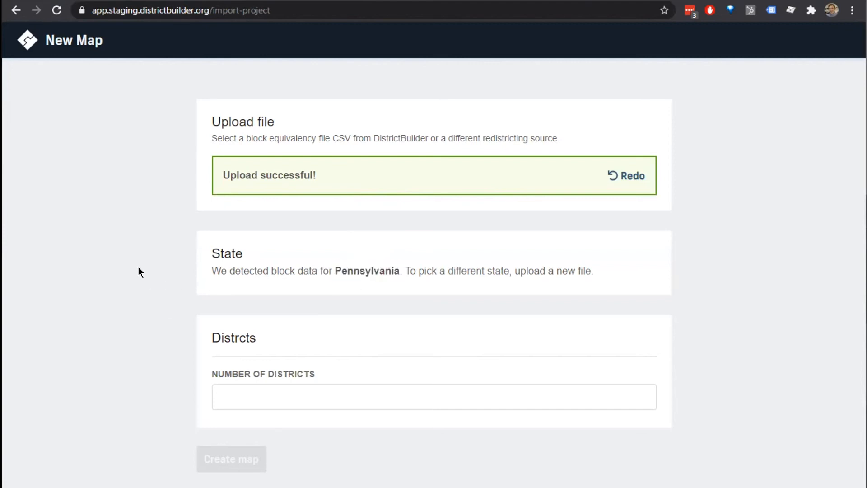
Set the number of districts to 17, create the imported Pennsylvania map and return to the maps overview.
click(247, 396)
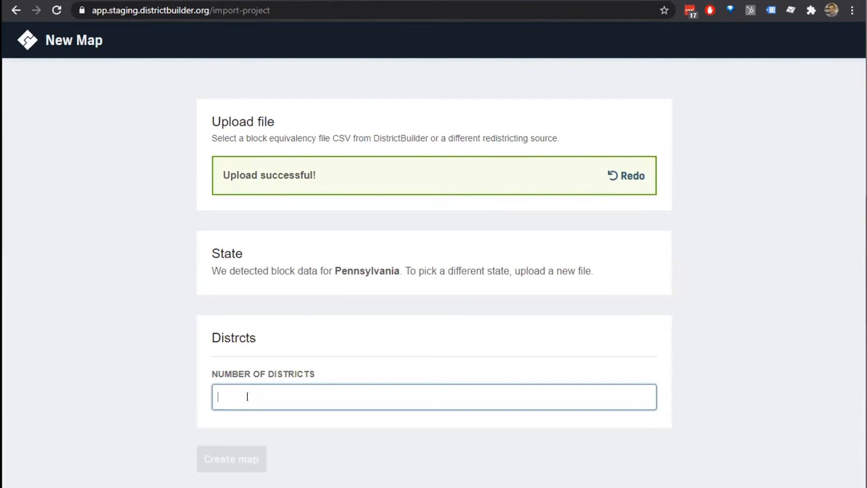
text(17)
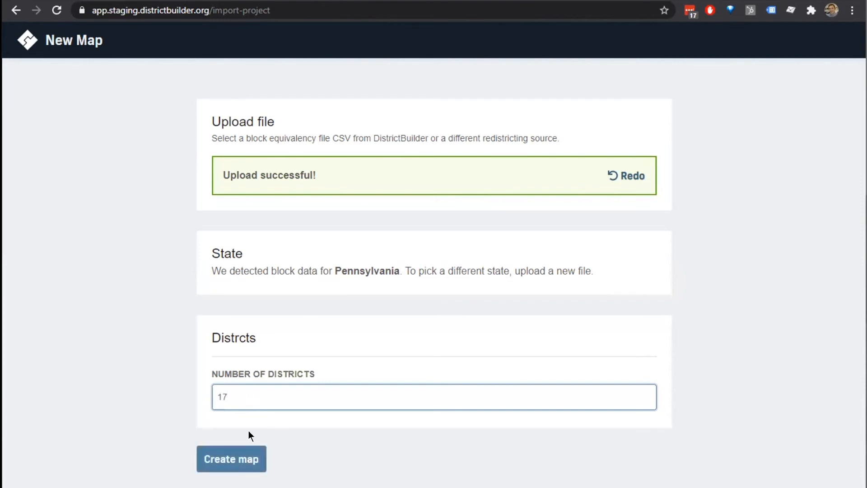
click(251, 458)
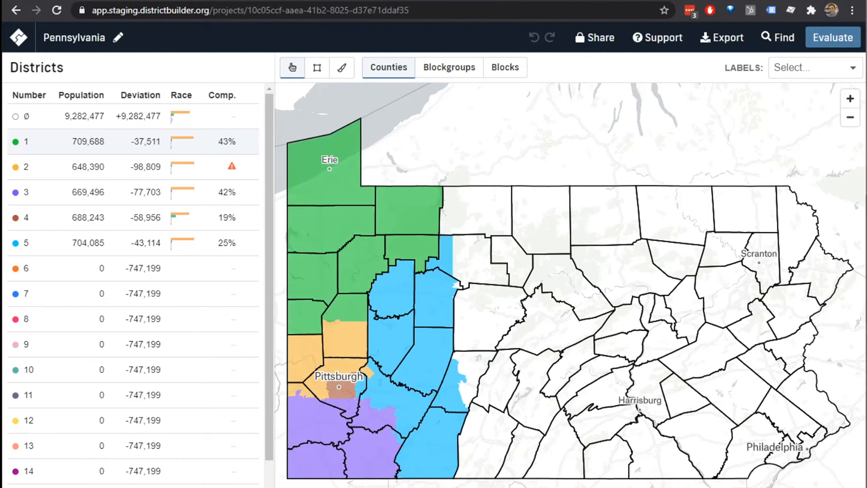
click(11, 11)
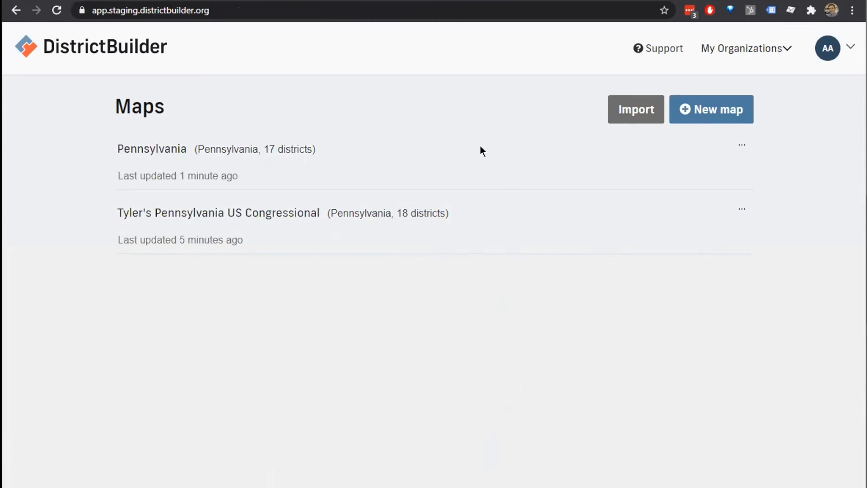
Review the export, duplicate and delete options of the 17-district Pennsylvania map, backing out of the deletion.
click(740, 144)
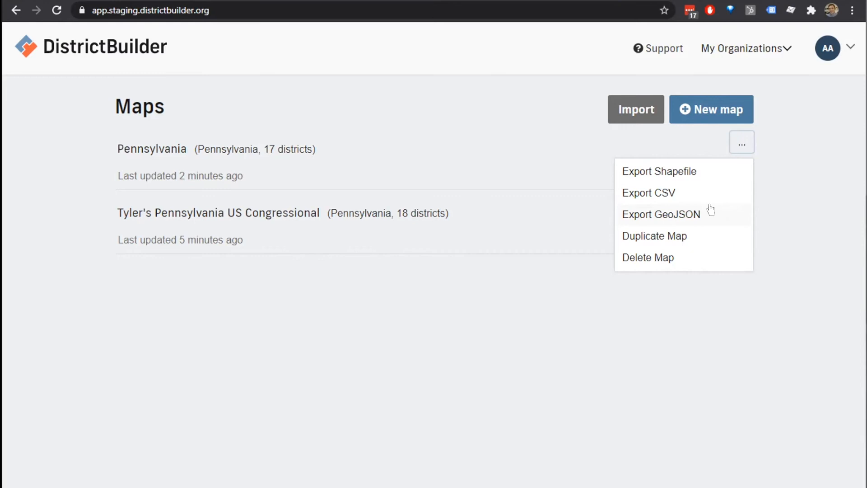
click(702, 259)
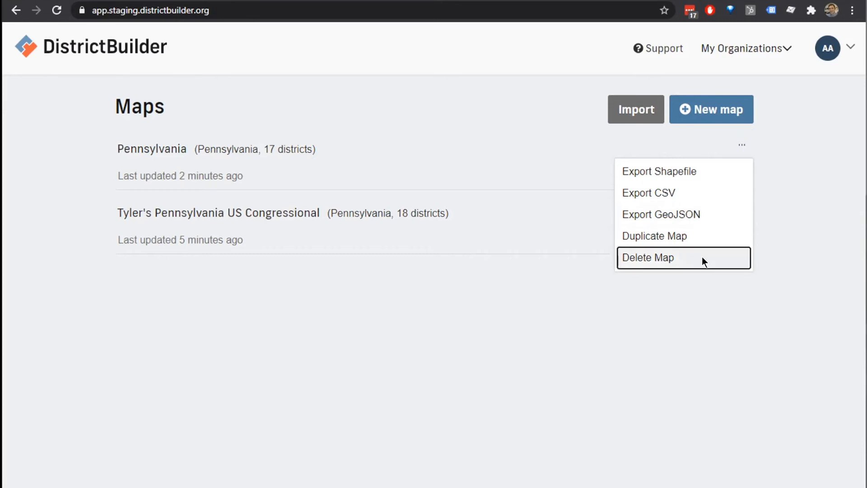
click(702, 256)
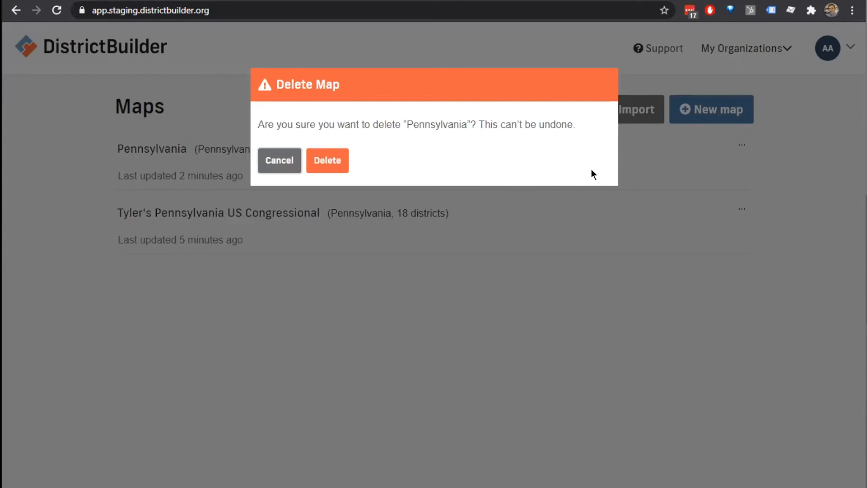
click(285, 164)
click(733, 146)
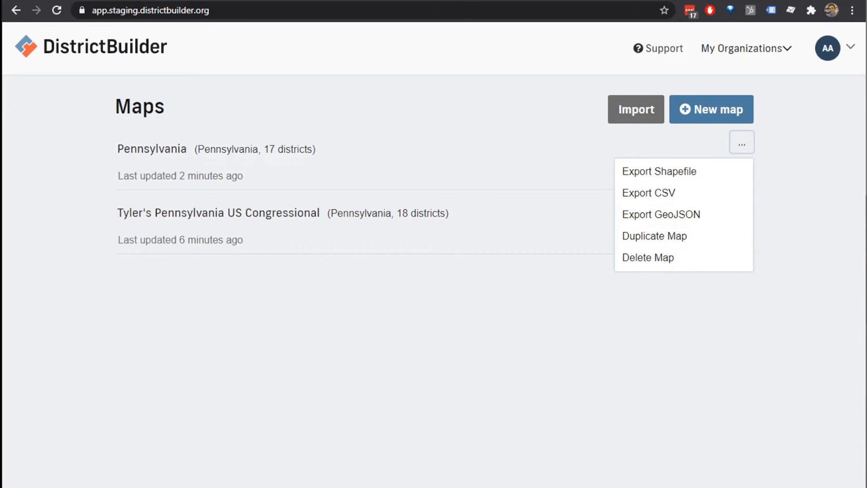
click(105, 373)
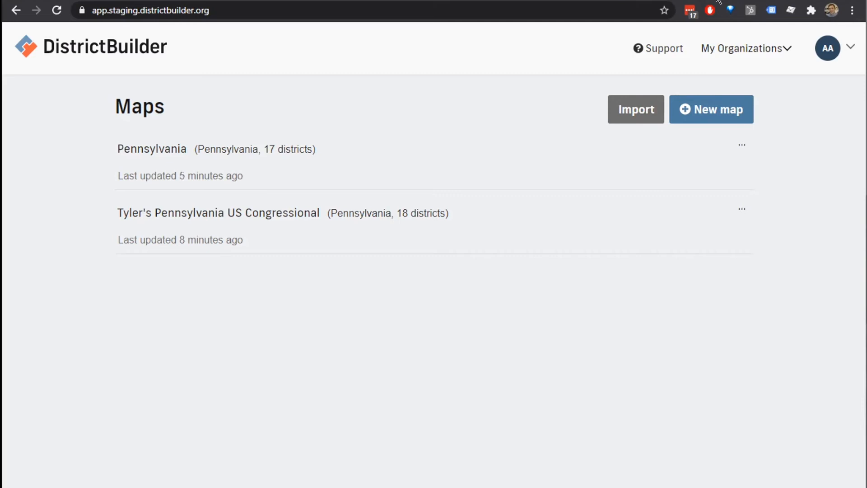
Load app.districtbuilder.org in a new browser tab and open the Dane County Map from the maps list.
key(ctrl+t)
click(600, 3)
text(app.districtbuilder.org)
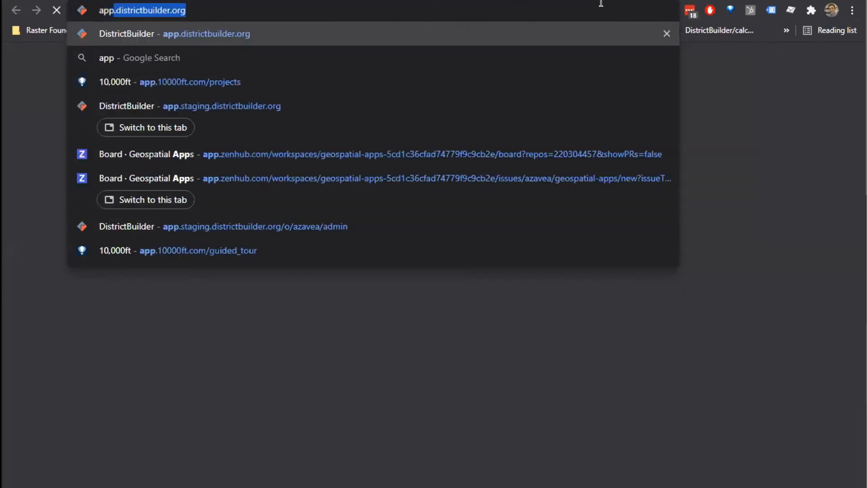
key(Return)
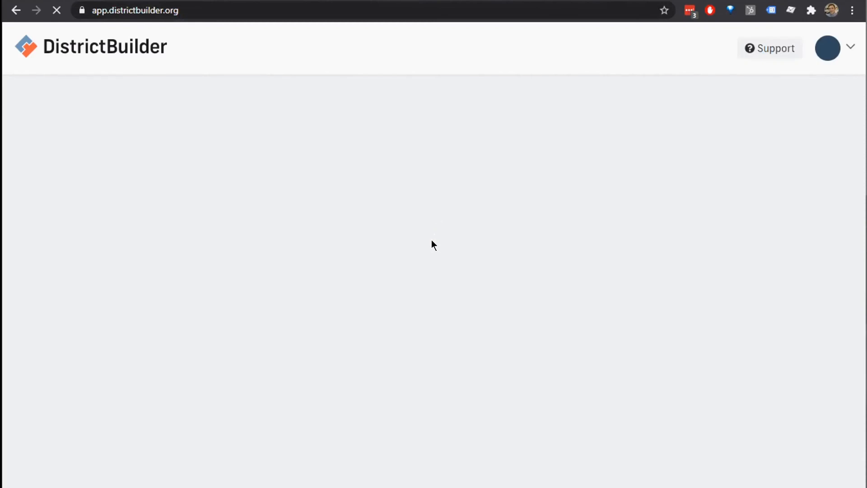
scroll(351, 290, down, 5)
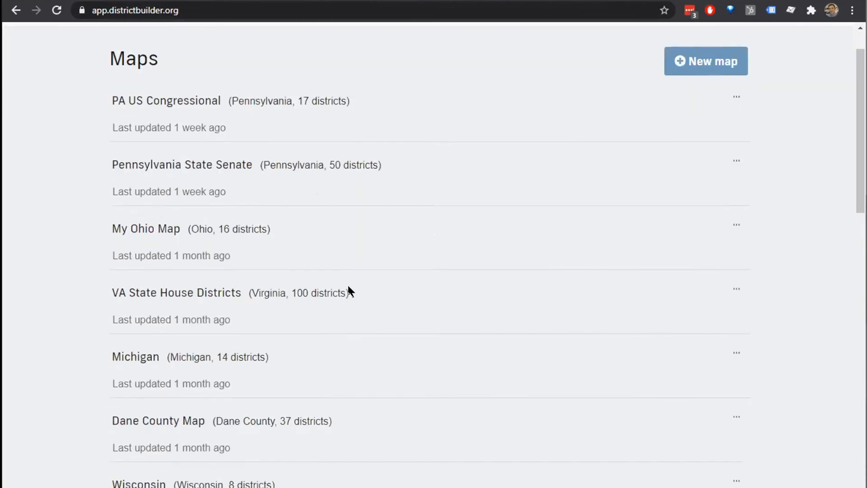
click(187, 215)
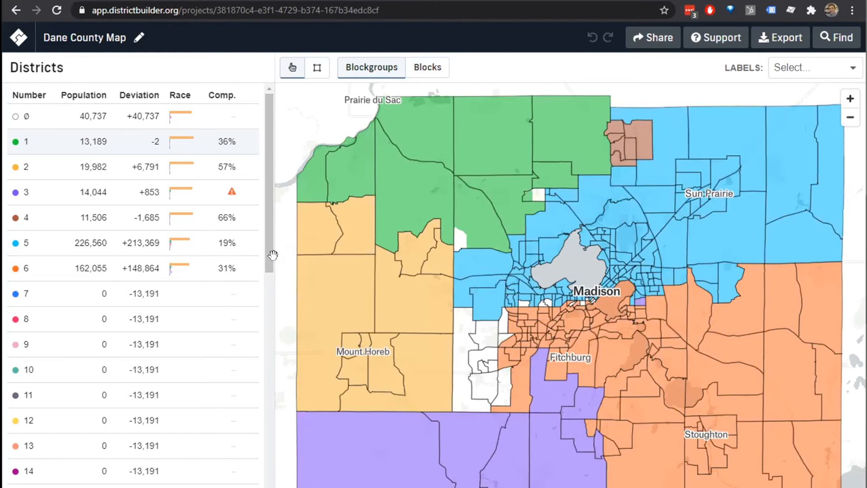
Examine the Dane County Map's districts and the county's extent within the surrounding region.
scroll(283, 265, down, 1)
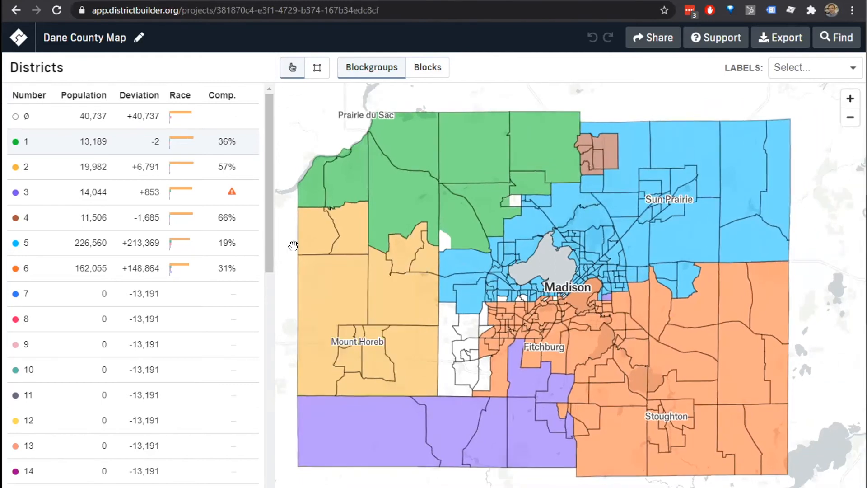
scroll(294, 245, down, 1)
scroll(792, 180, down, 2)
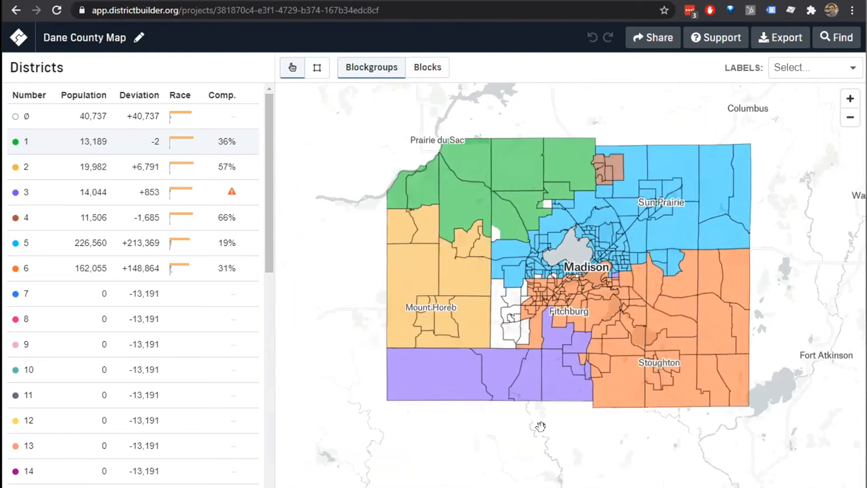
scroll(591, 407, down, 2)
scroll(711, 166, down, 1)
scroll(709, 164, down, 1)
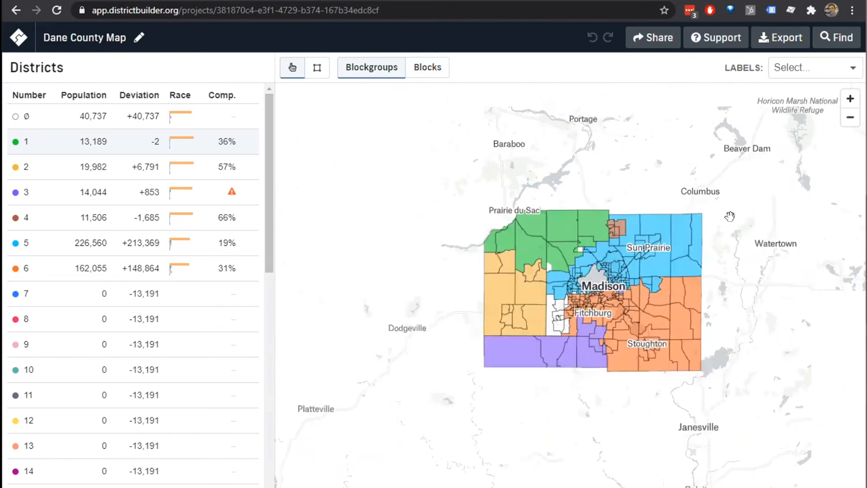
scroll(668, 252, down, 1)
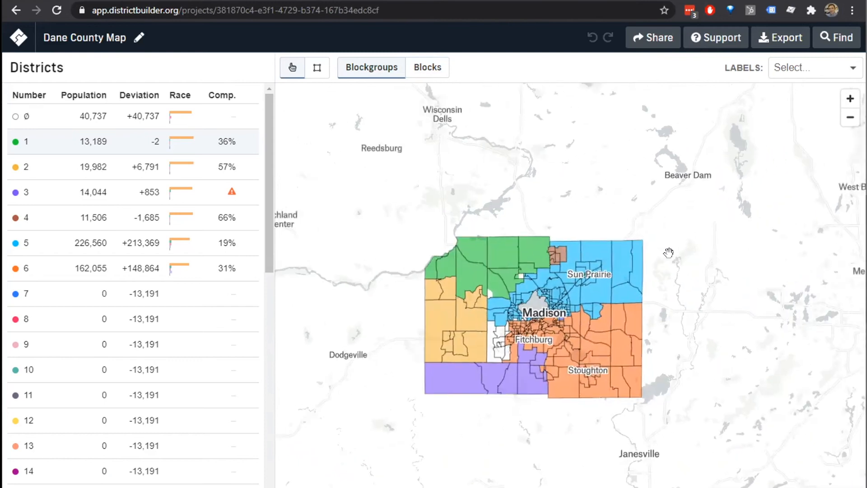
scroll(664, 251, down, 1)
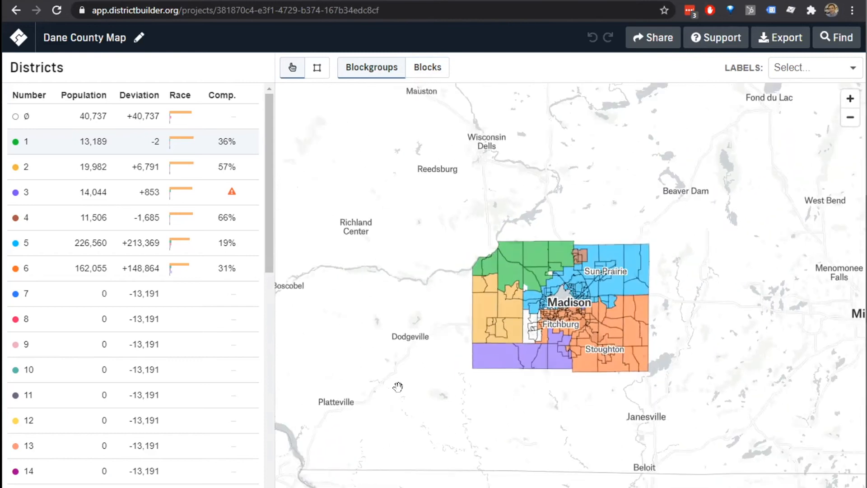
scroll(435, 393, down, 1)
scroll(435, 393, down, 1)
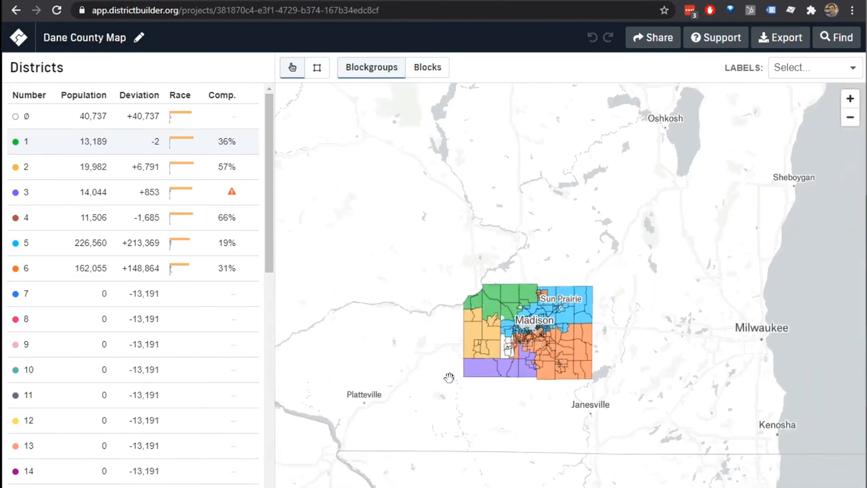
scroll(449, 378, down, 1)
scroll(465, 405, down, 1)
drag(464, 404, 503, 385)
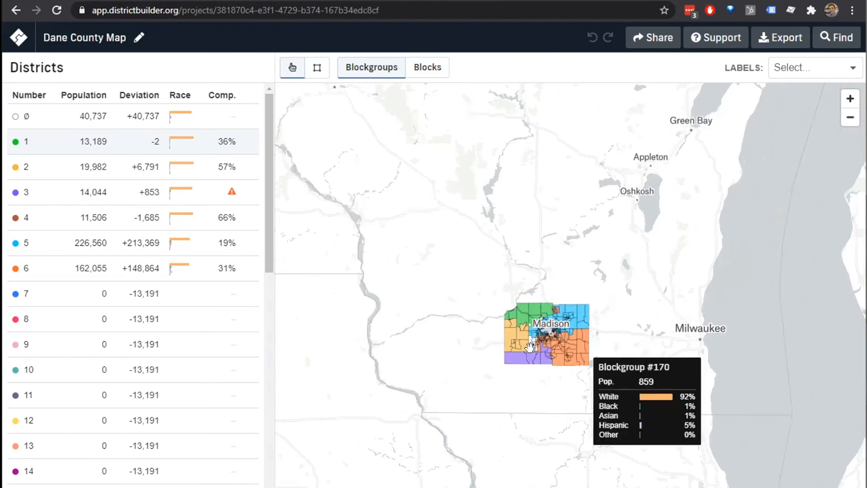
scroll(530, 365, up, 3)
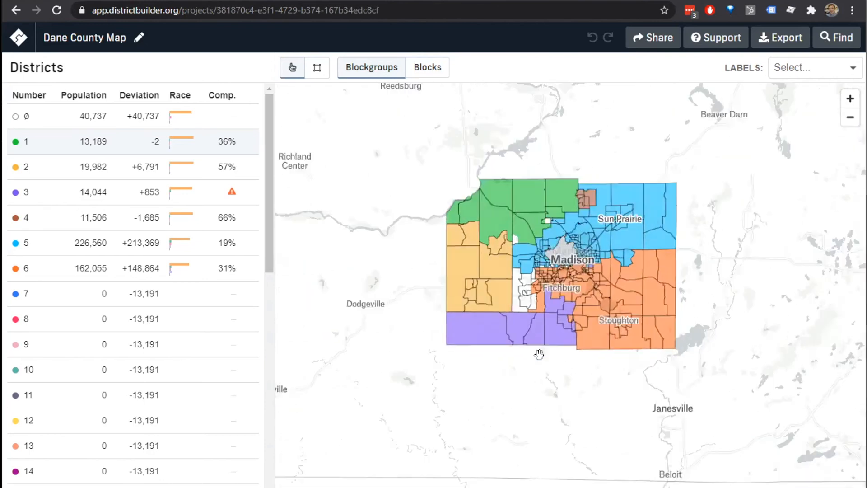
drag(519, 416, 517, 427)
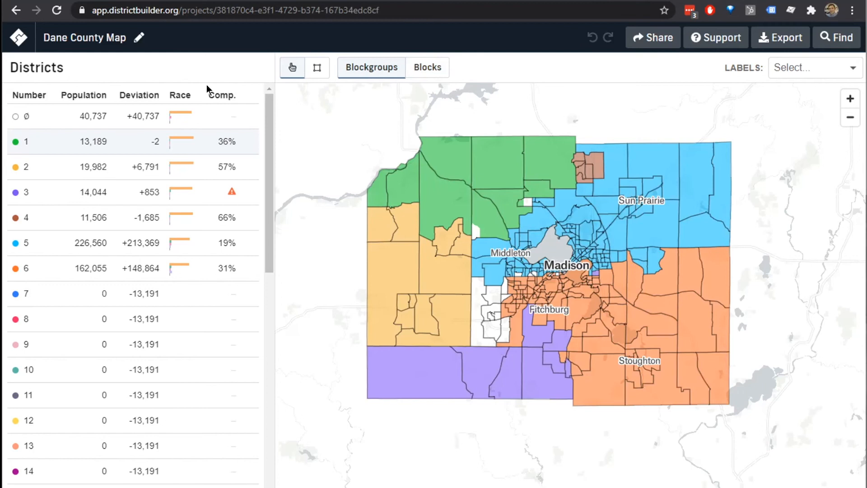
Return to the staging site, open the 18-district Pennsylvania US Congressional map and view its export and support options.
click(239, 0)
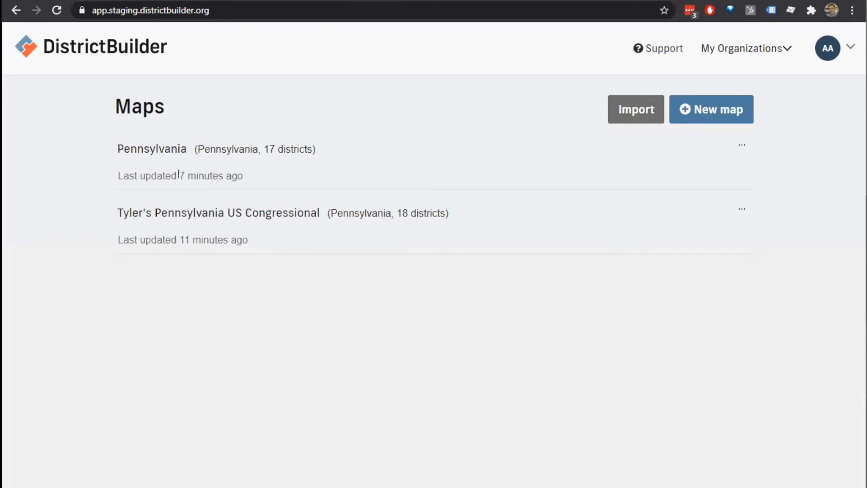
click(177, 211)
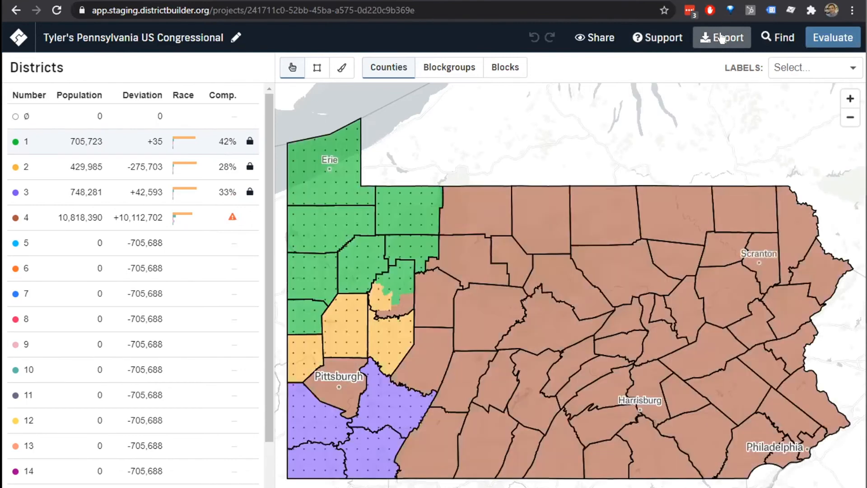
click(721, 42)
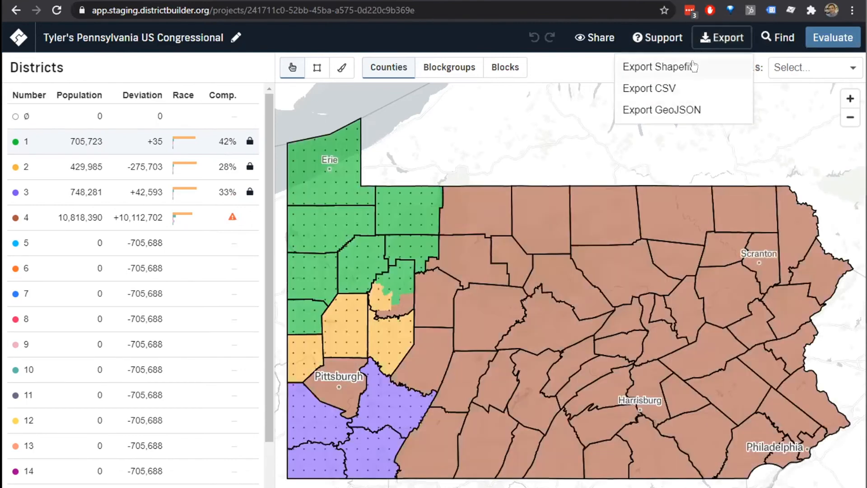
click(562, 64)
click(663, 37)
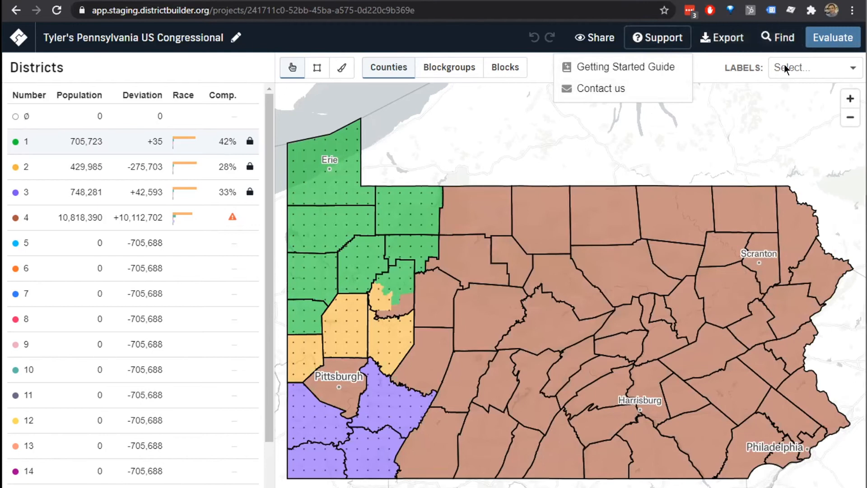
click(703, 66)
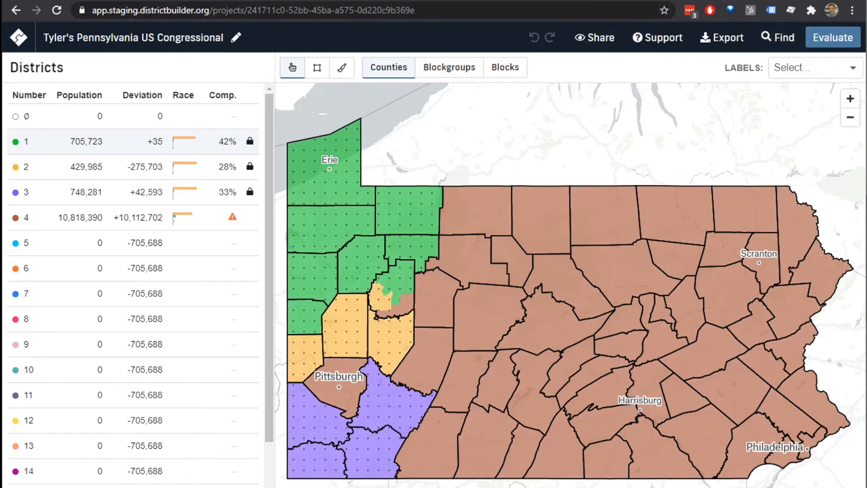
Switch to Abstract, view the Evaluation design mockup of the PA Congressional map and leave it.
key(ctrl+Tab)
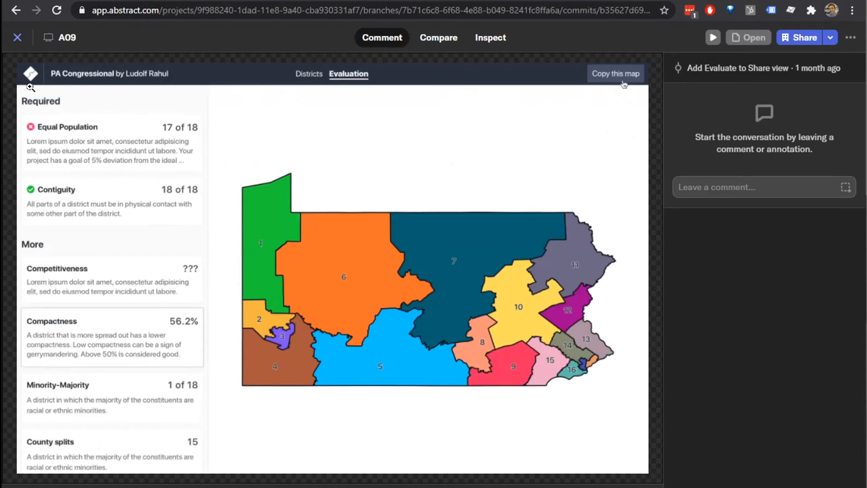
click(12, 34)
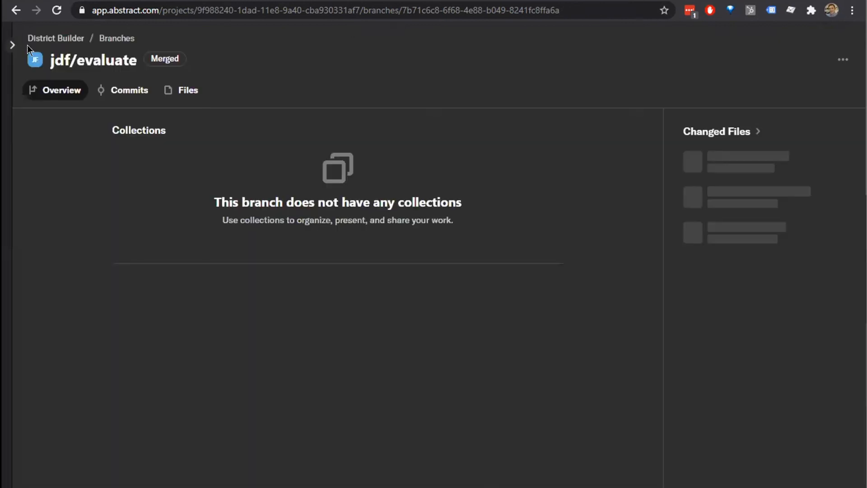
click(16, 10)
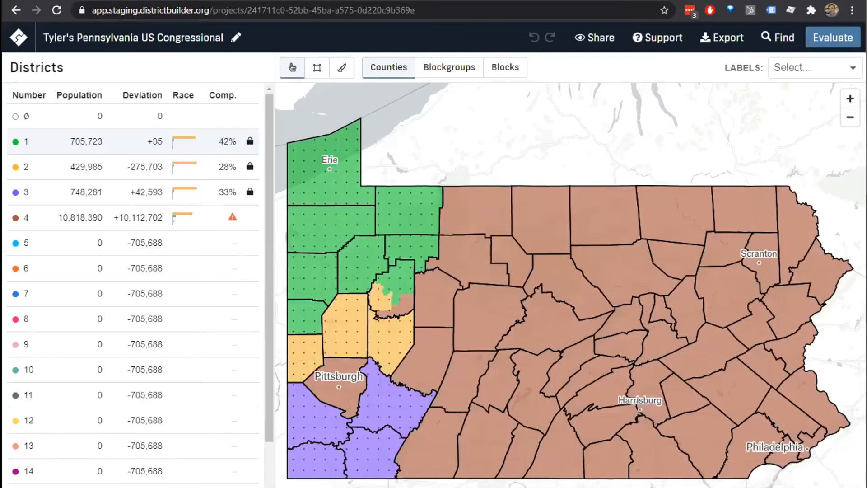
Open the map's export options, switch to PlanScore and compare the three skew metrics of North Carolina's 2016-2018 U.S. House plan.
click(724, 41)
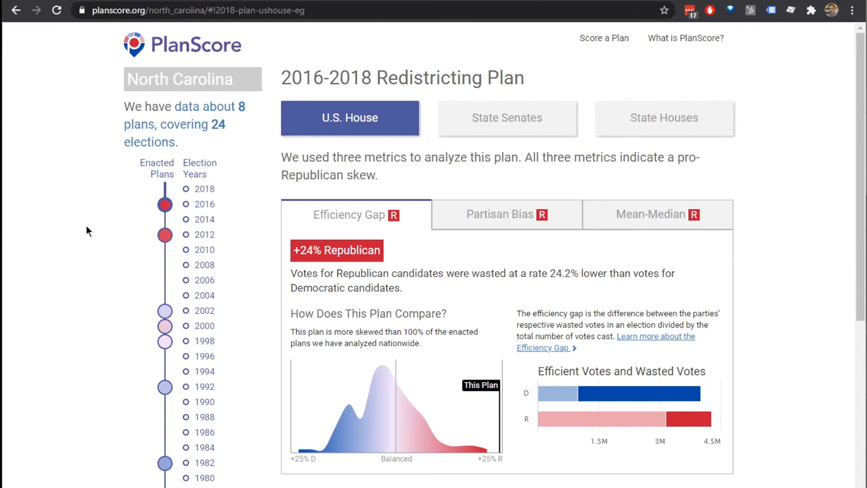
scroll(97, 230, down, 3)
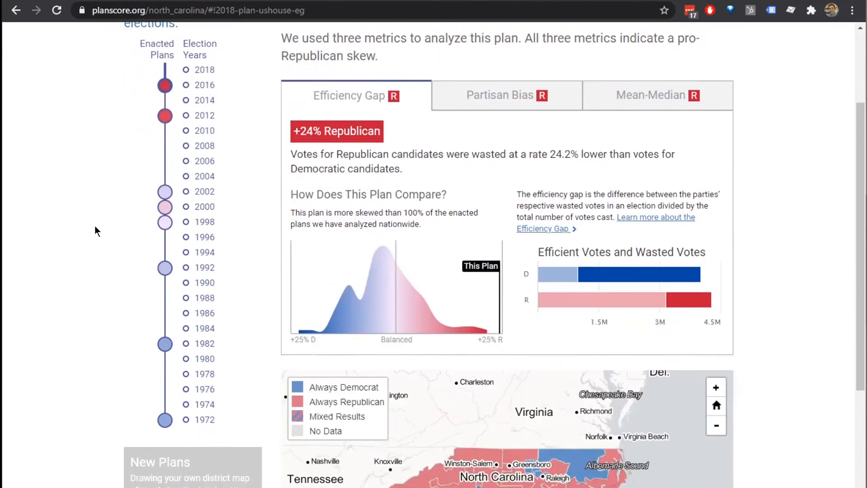
scroll(95, 225, down, 2)
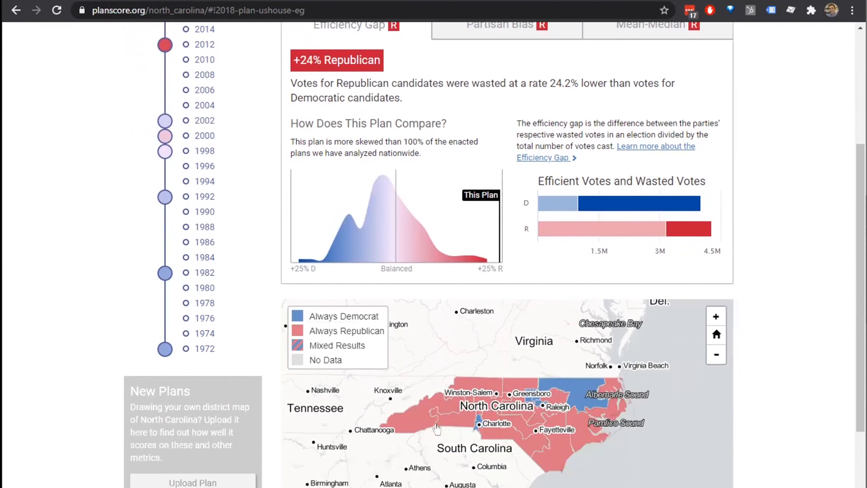
scroll(326, 279, up, 2)
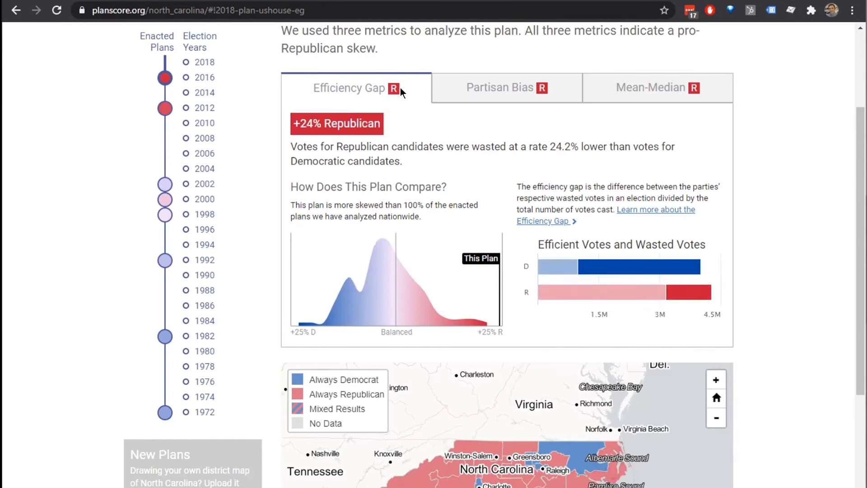
click(454, 89)
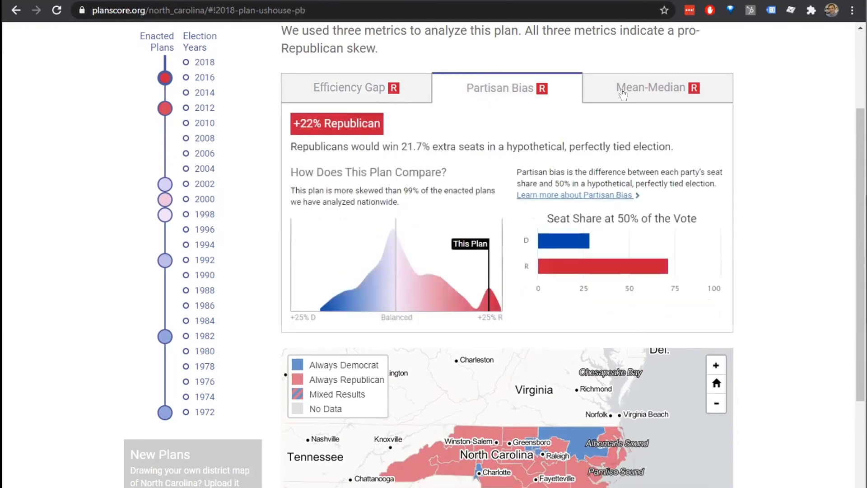
click(634, 87)
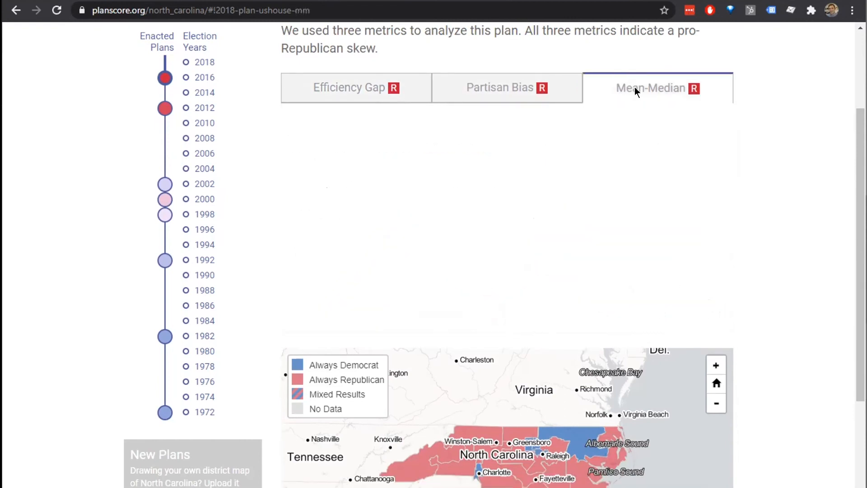
click(374, 94)
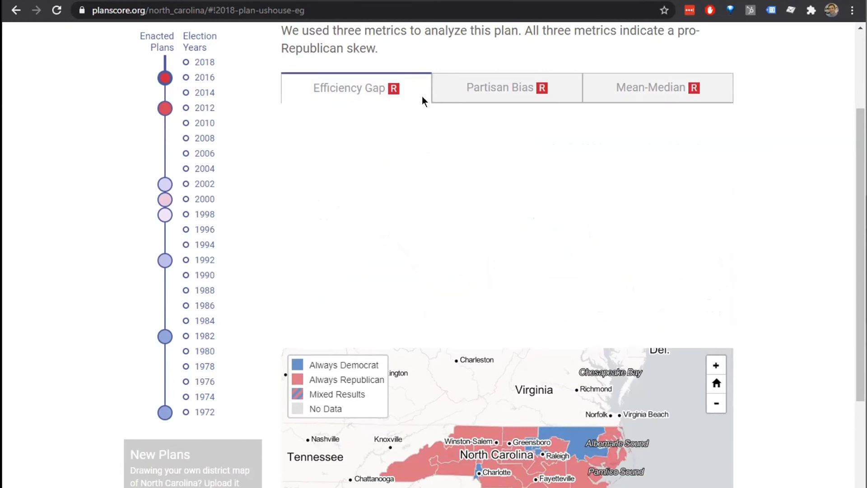
Examine the Efficiency Gap charts and the district results map of North Carolina's U.S. House plan.
scroll(773, 289, down, 3)
scroll(762, 268, down, 2)
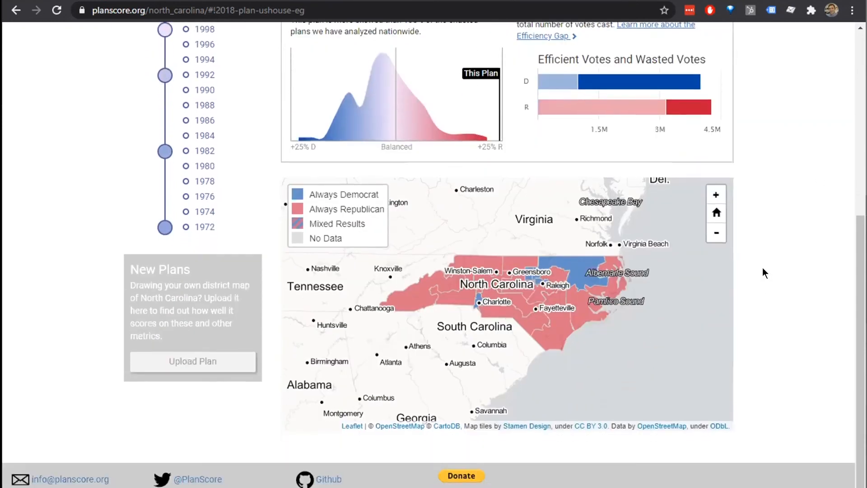
scroll(762, 267, up, 2)
scroll(762, 268, up, 2)
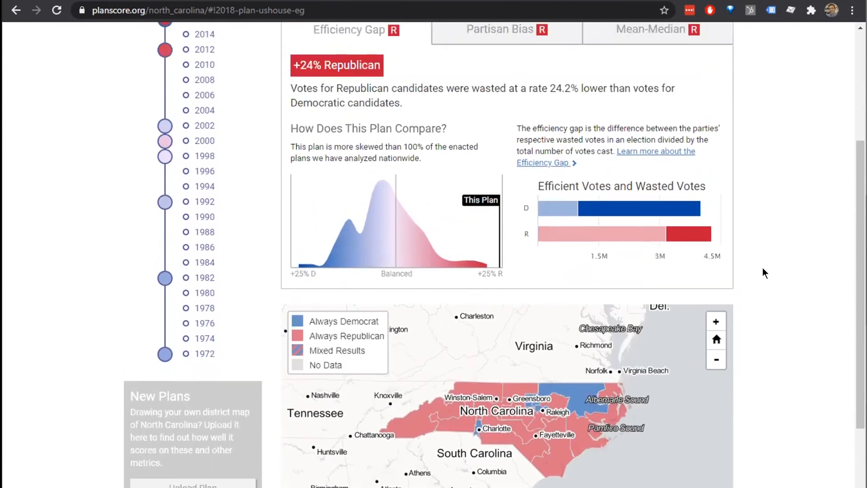
scroll(763, 267, up, 4)
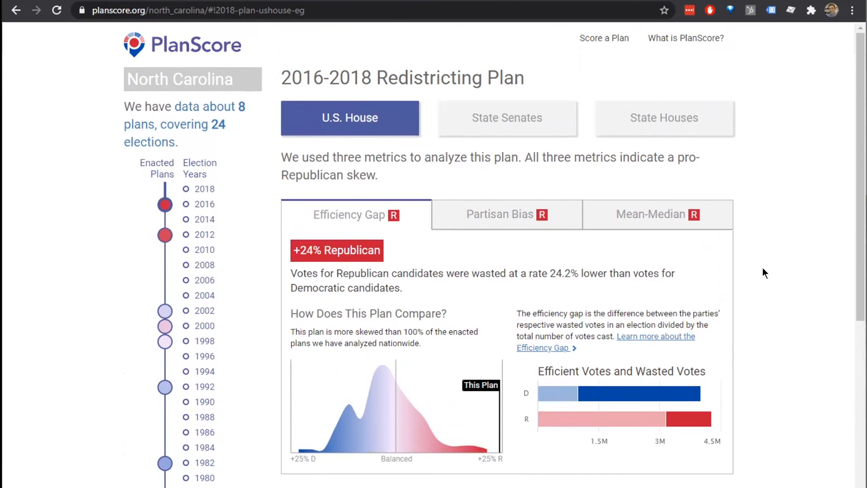
scroll(762, 269, down, 1)
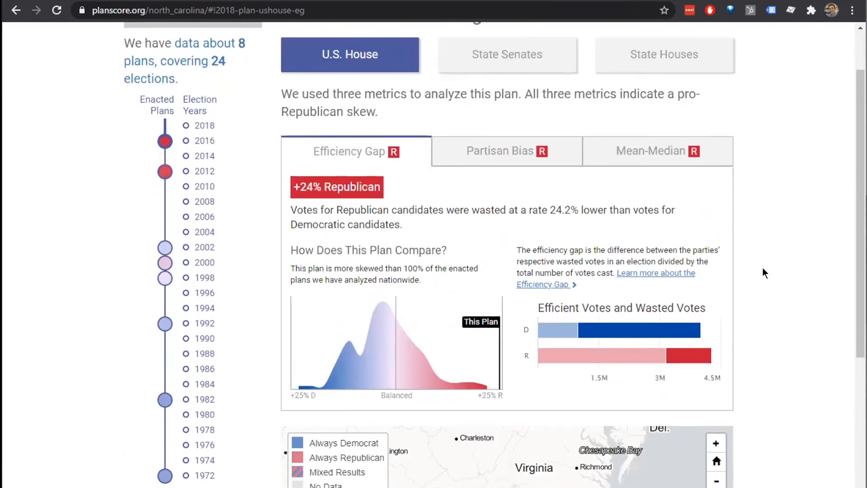
Switch to the Azavea organization page in DistrictBuilder and examine its description and builder count.
click(253, 1)
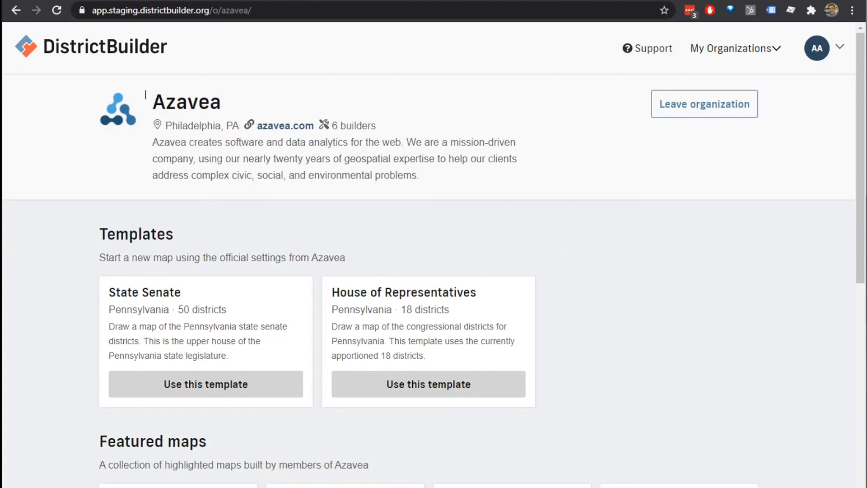
drag(151, 139, 420, 176)
click(459, 181)
drag(332, 126, 379, 126)
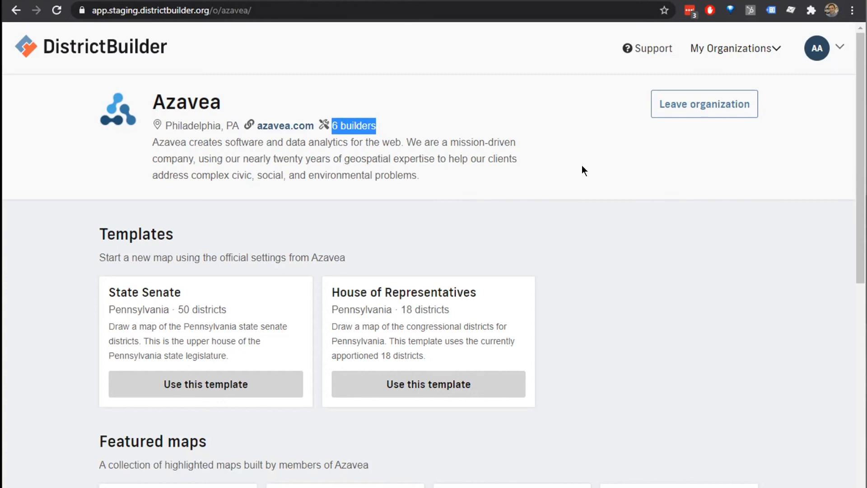
click(519, 146)
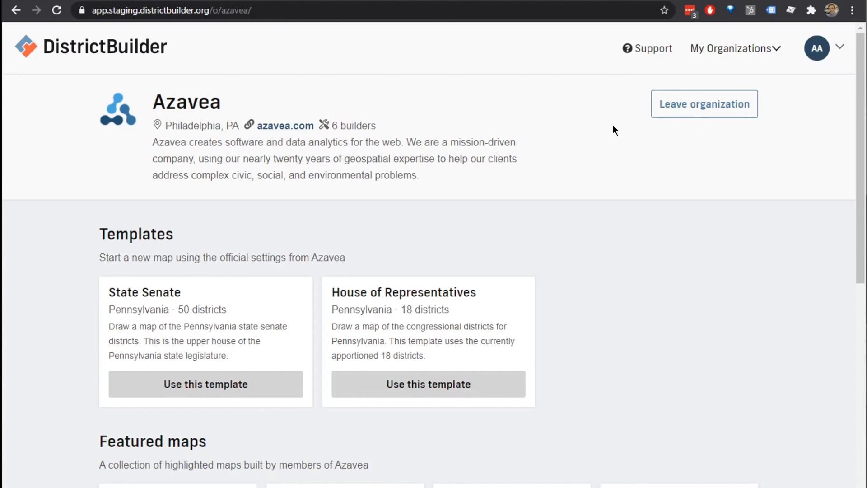
Leave the Azavea organization and join it again.
click(660, 107)
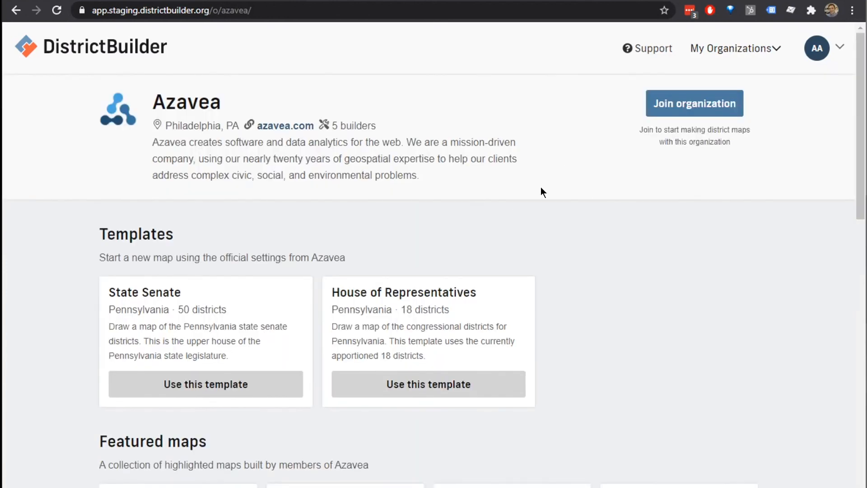
click(651, 108)
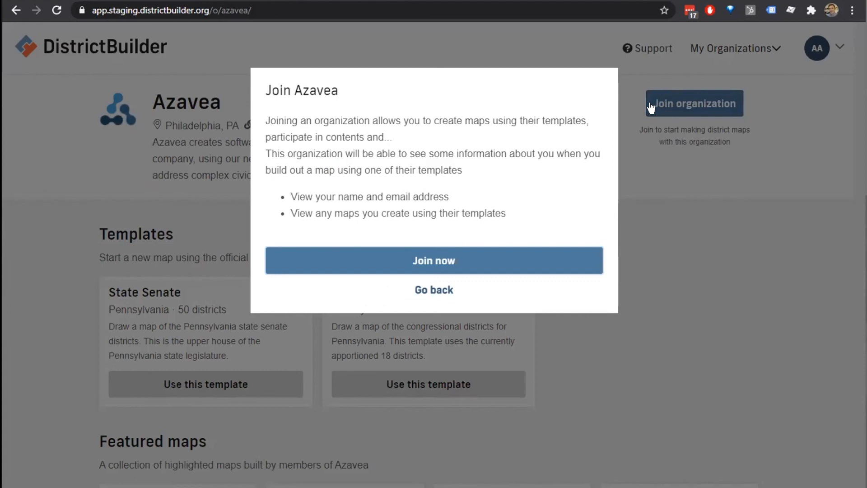
click(468, 258)
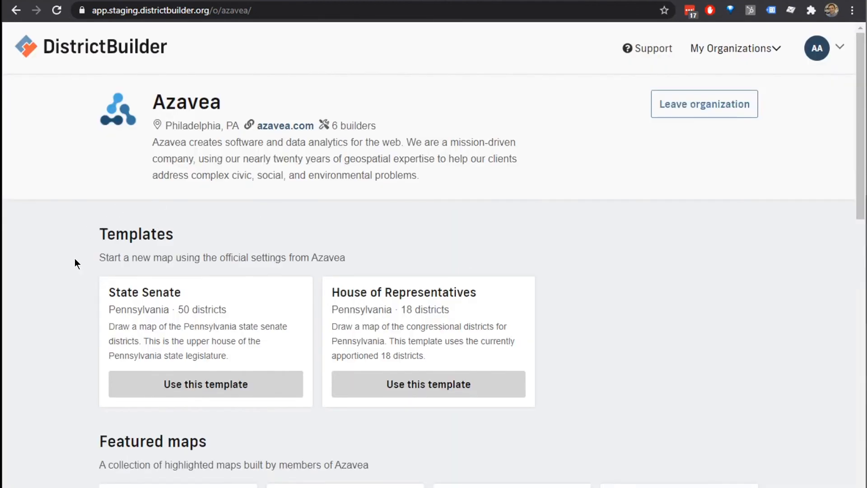
Create a 50-district Pennsylvania map from Azavea's State Senate template.
scroll(68, 243, down, 2)
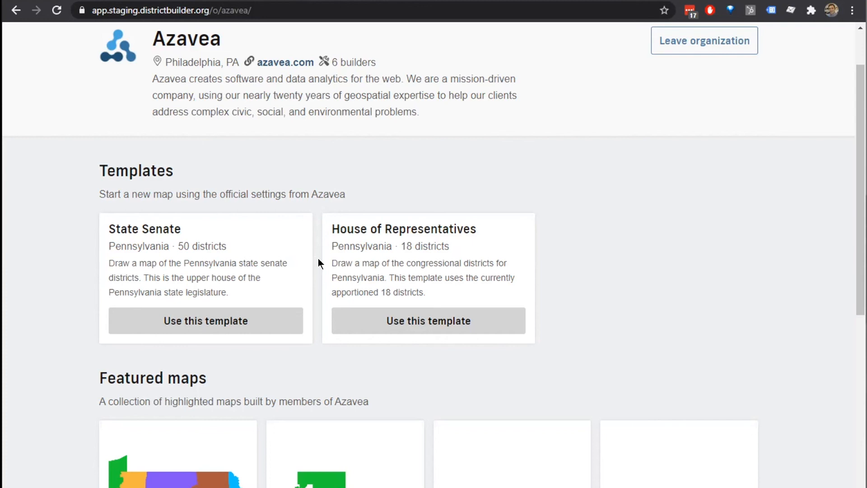
click(238, 320)
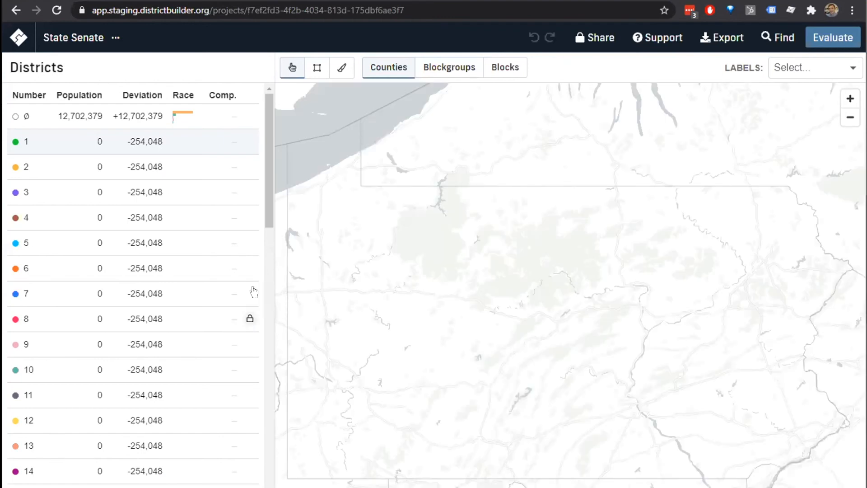
drag(266, 208, 271, 178)
mouse_move(135, 187)
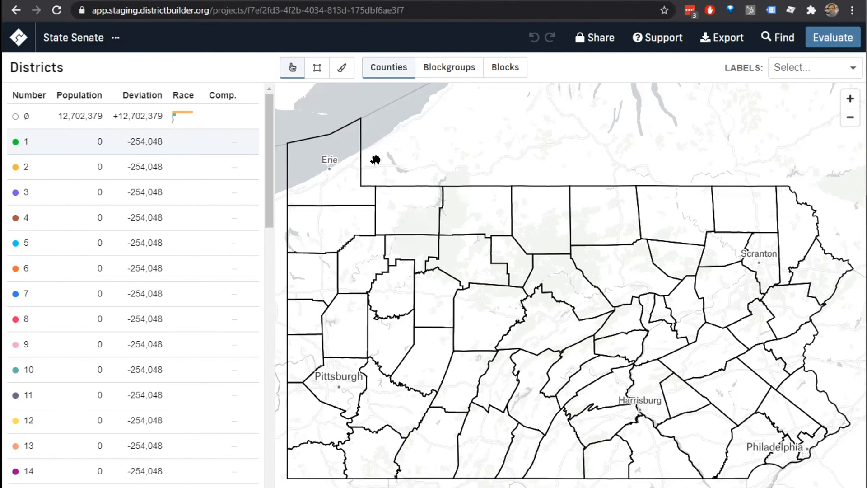
Return to the Azavea organization page and look through its featured maps.
click(256, 1)
click(17, 10)
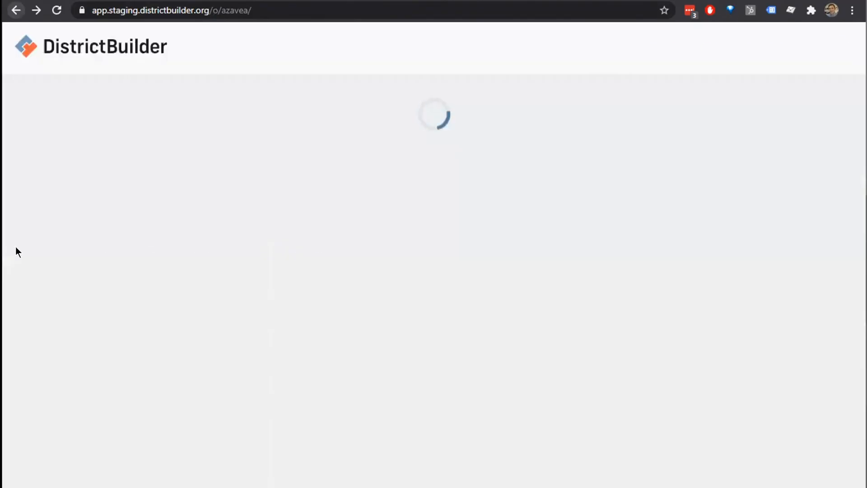
scroll(37, 297, down, 8)
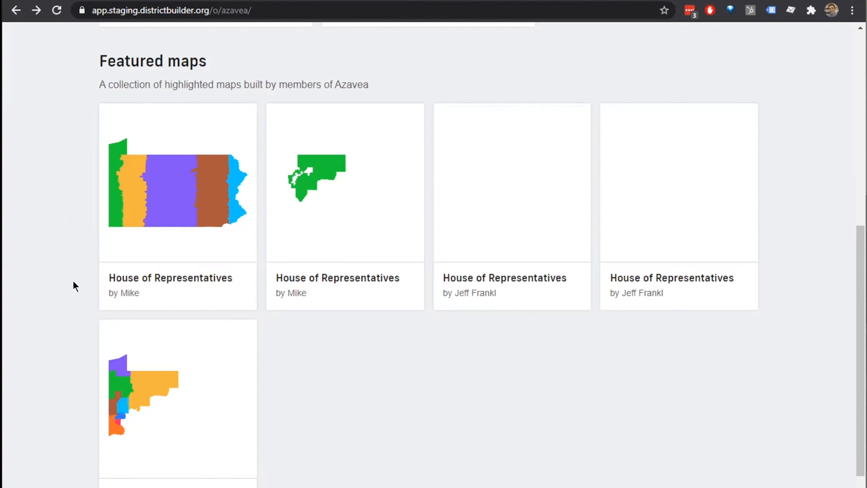
scroll(75, 286, up, 8)
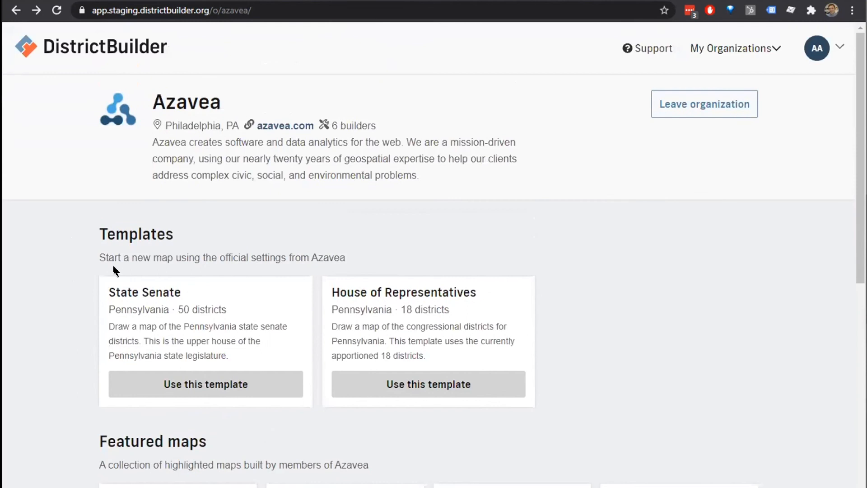
Load the Azavea organization's admin page at app.staging.districtbuilder.org/o/azavea/admin.
click(296, 12)
key(End)
text(admins)
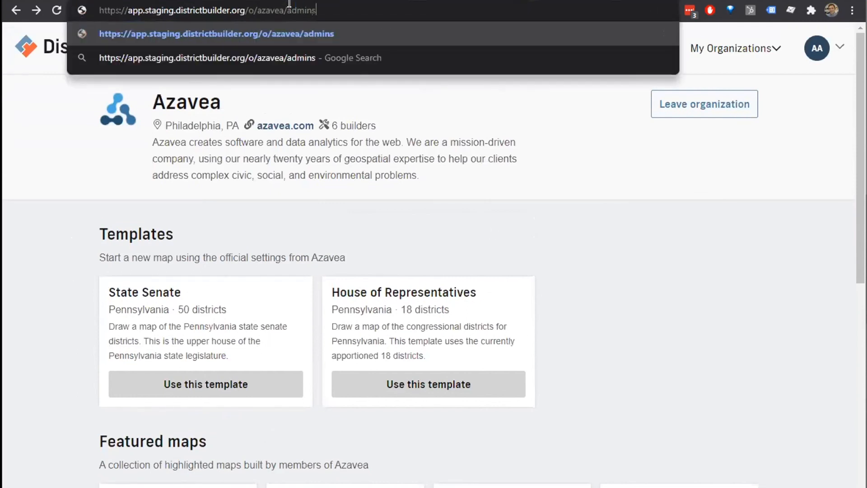
key(BackSpace)
key(Return)
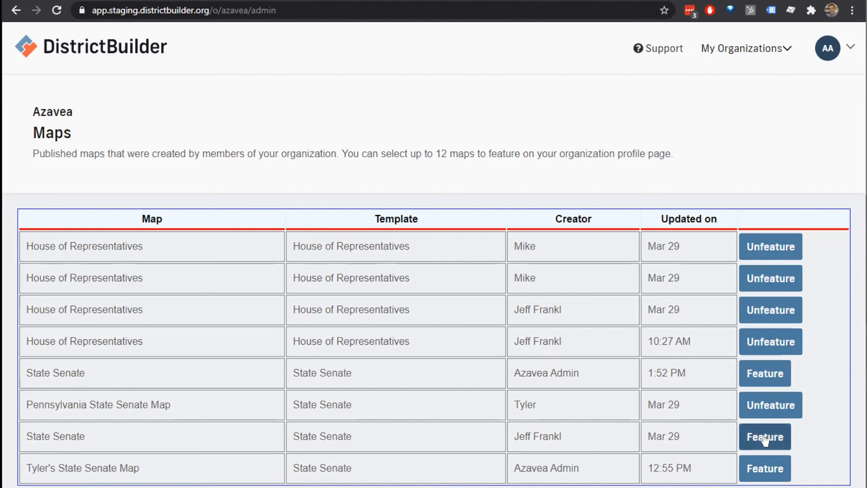
Feature the Azavea Admin's State Senate map in the last row, unfeature it again and return to the organization page.
click(773, 469)
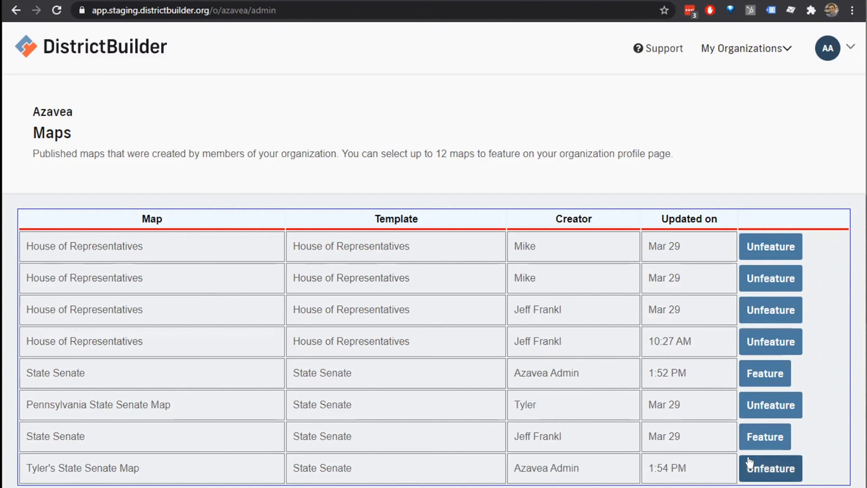
click(749, 463)
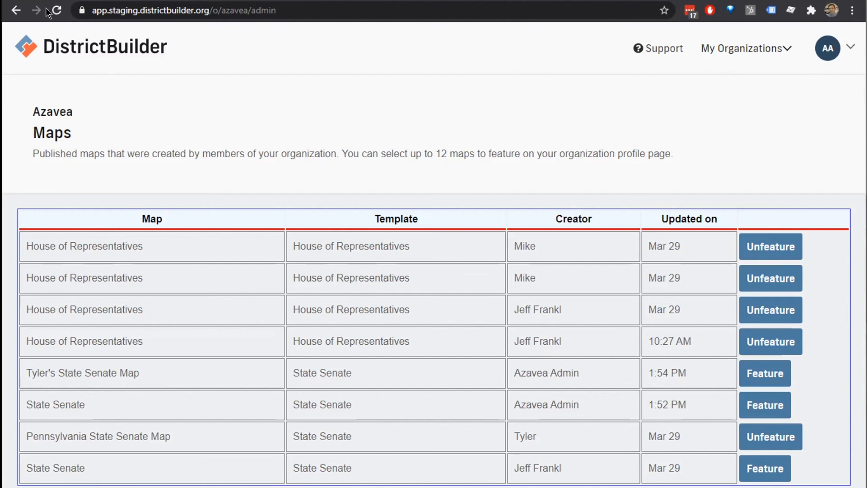
click(18, 10)
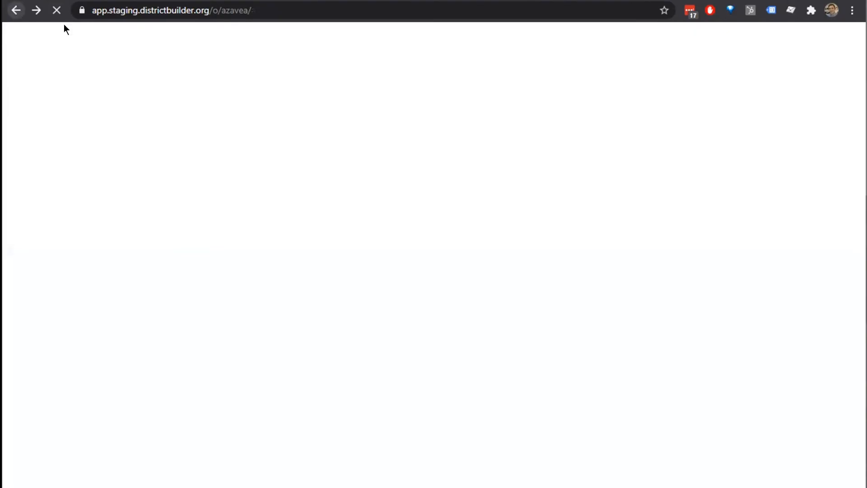